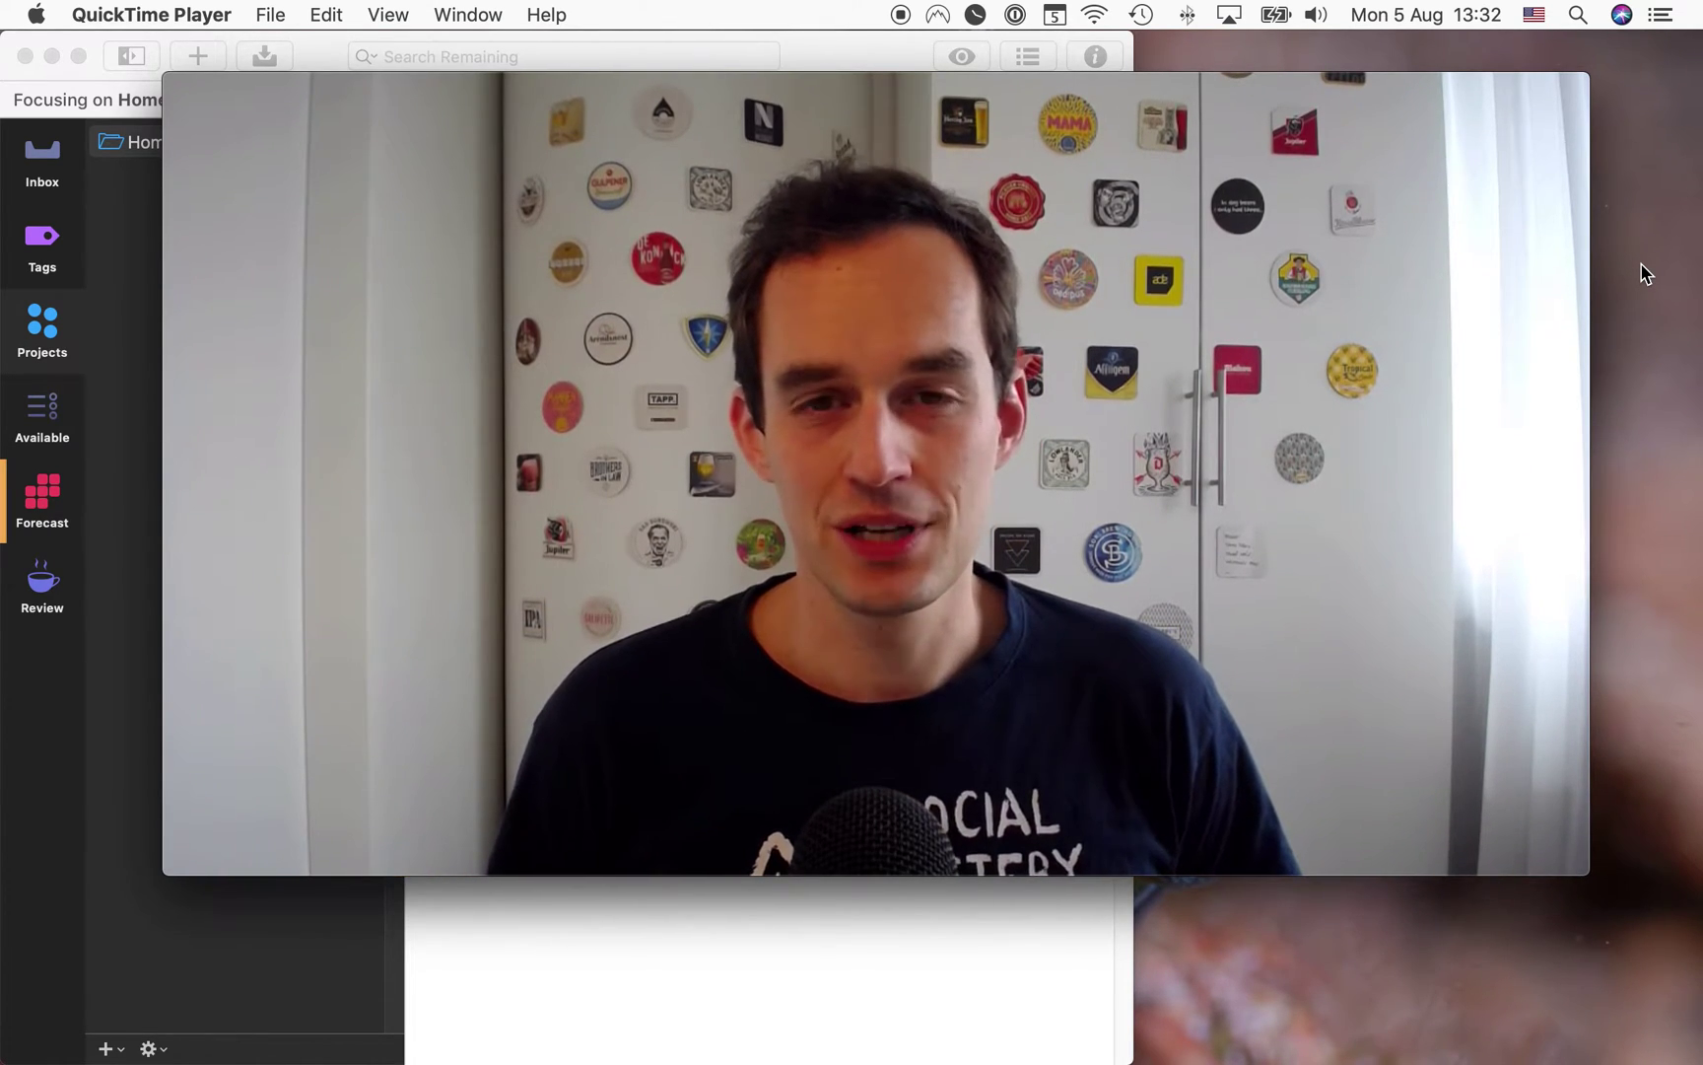
Step: Shrink the Movie Recording window and move it to the bottom-right, clear of the projects view
mouse_move(1370, 384)
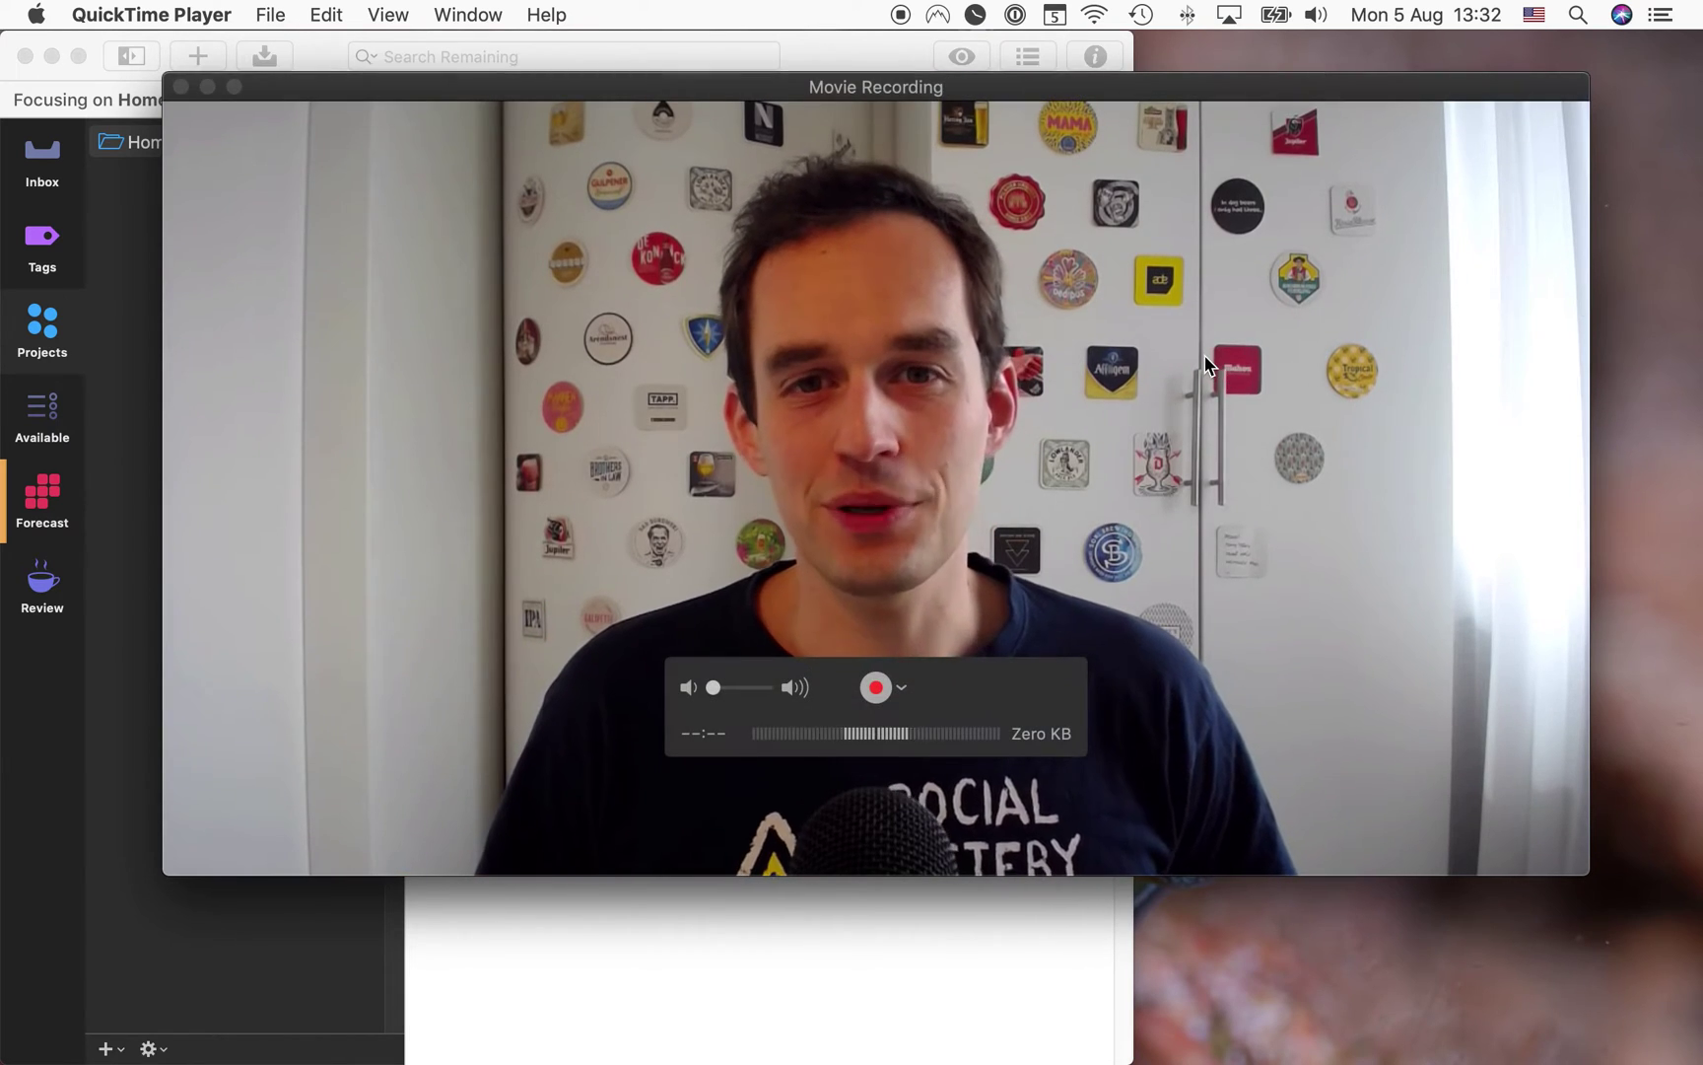
drag(1584, 871, 596, 342)
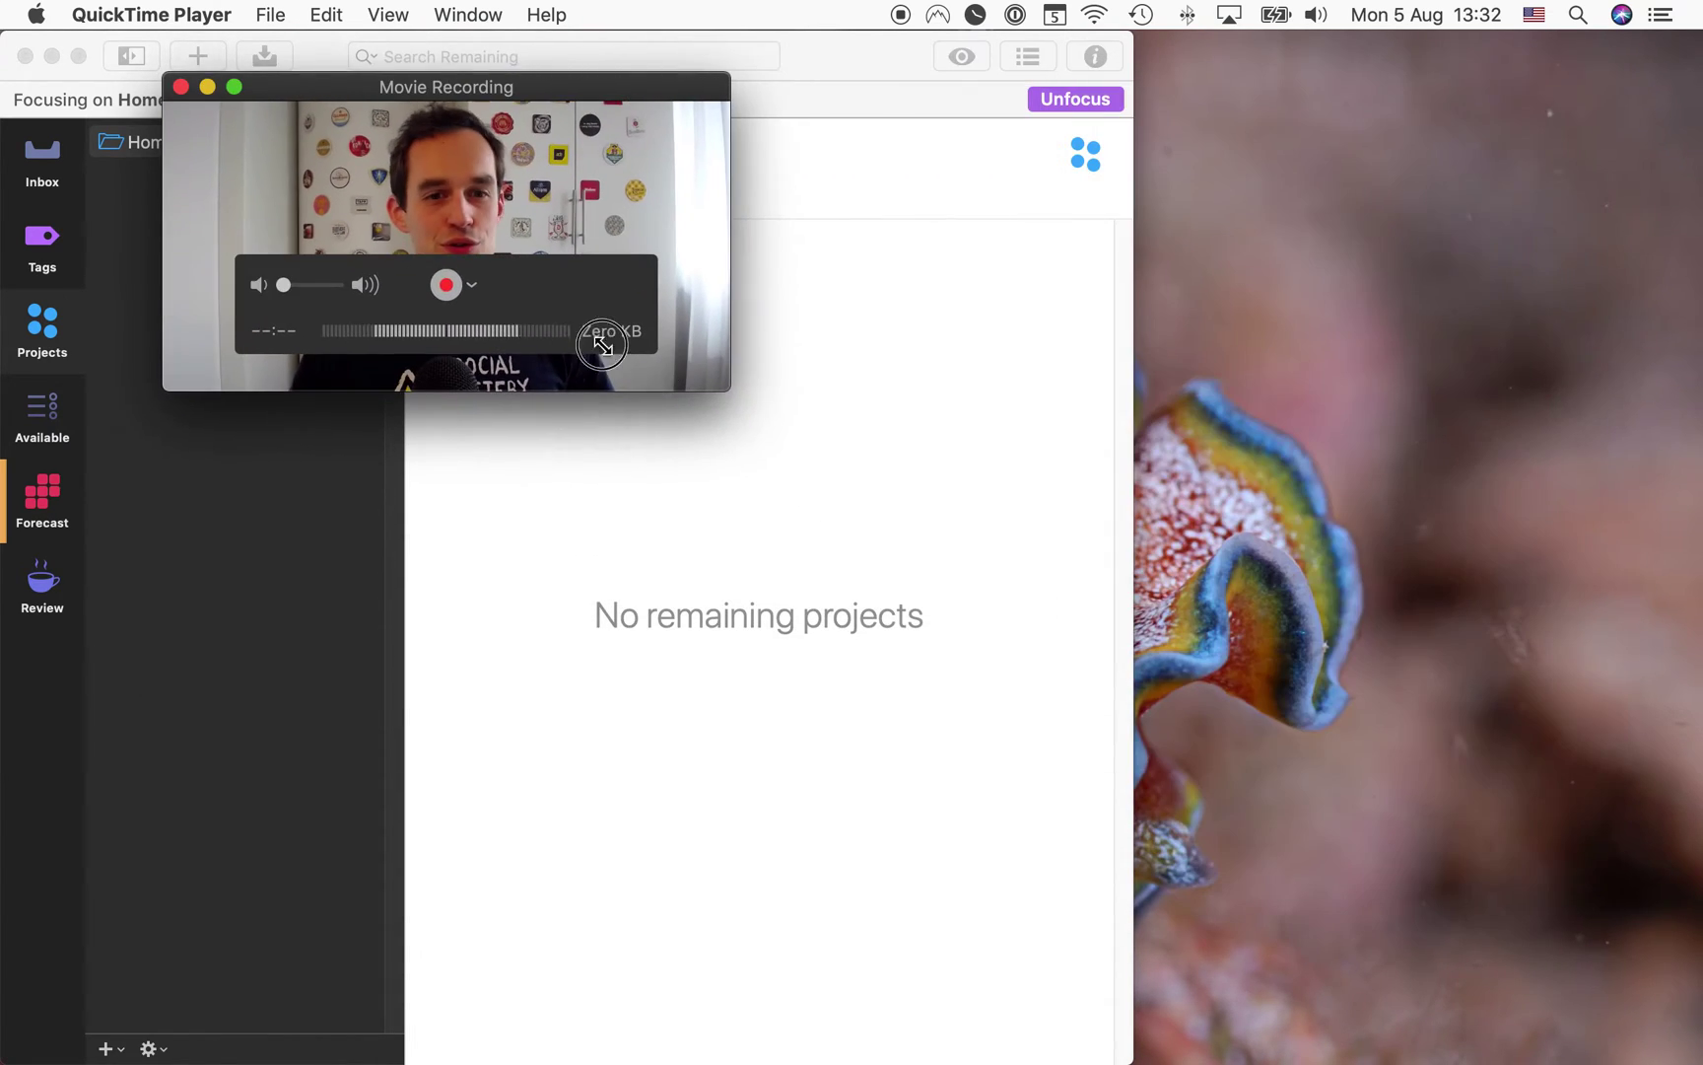
drag(631, 84, 1591, 776)
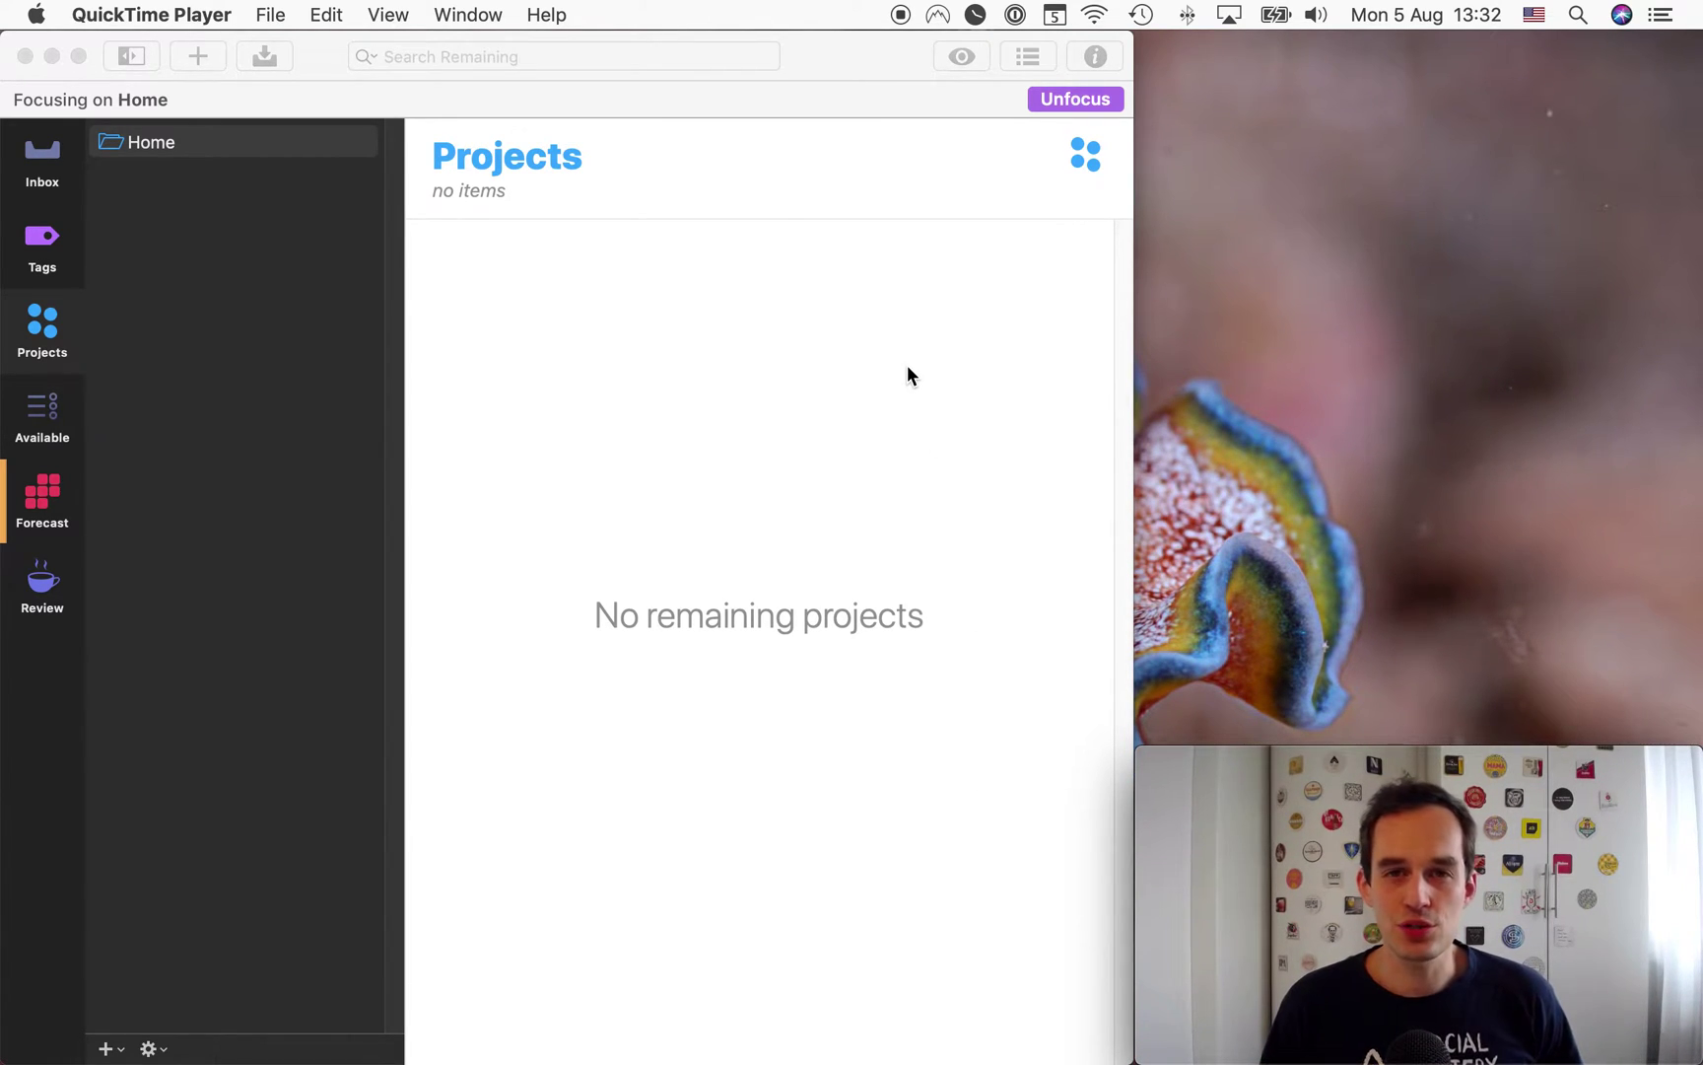
Step: Switch to Mail from the Dock to show the inbox and the Red Desert Adventure message
mouse_move(4, 264)
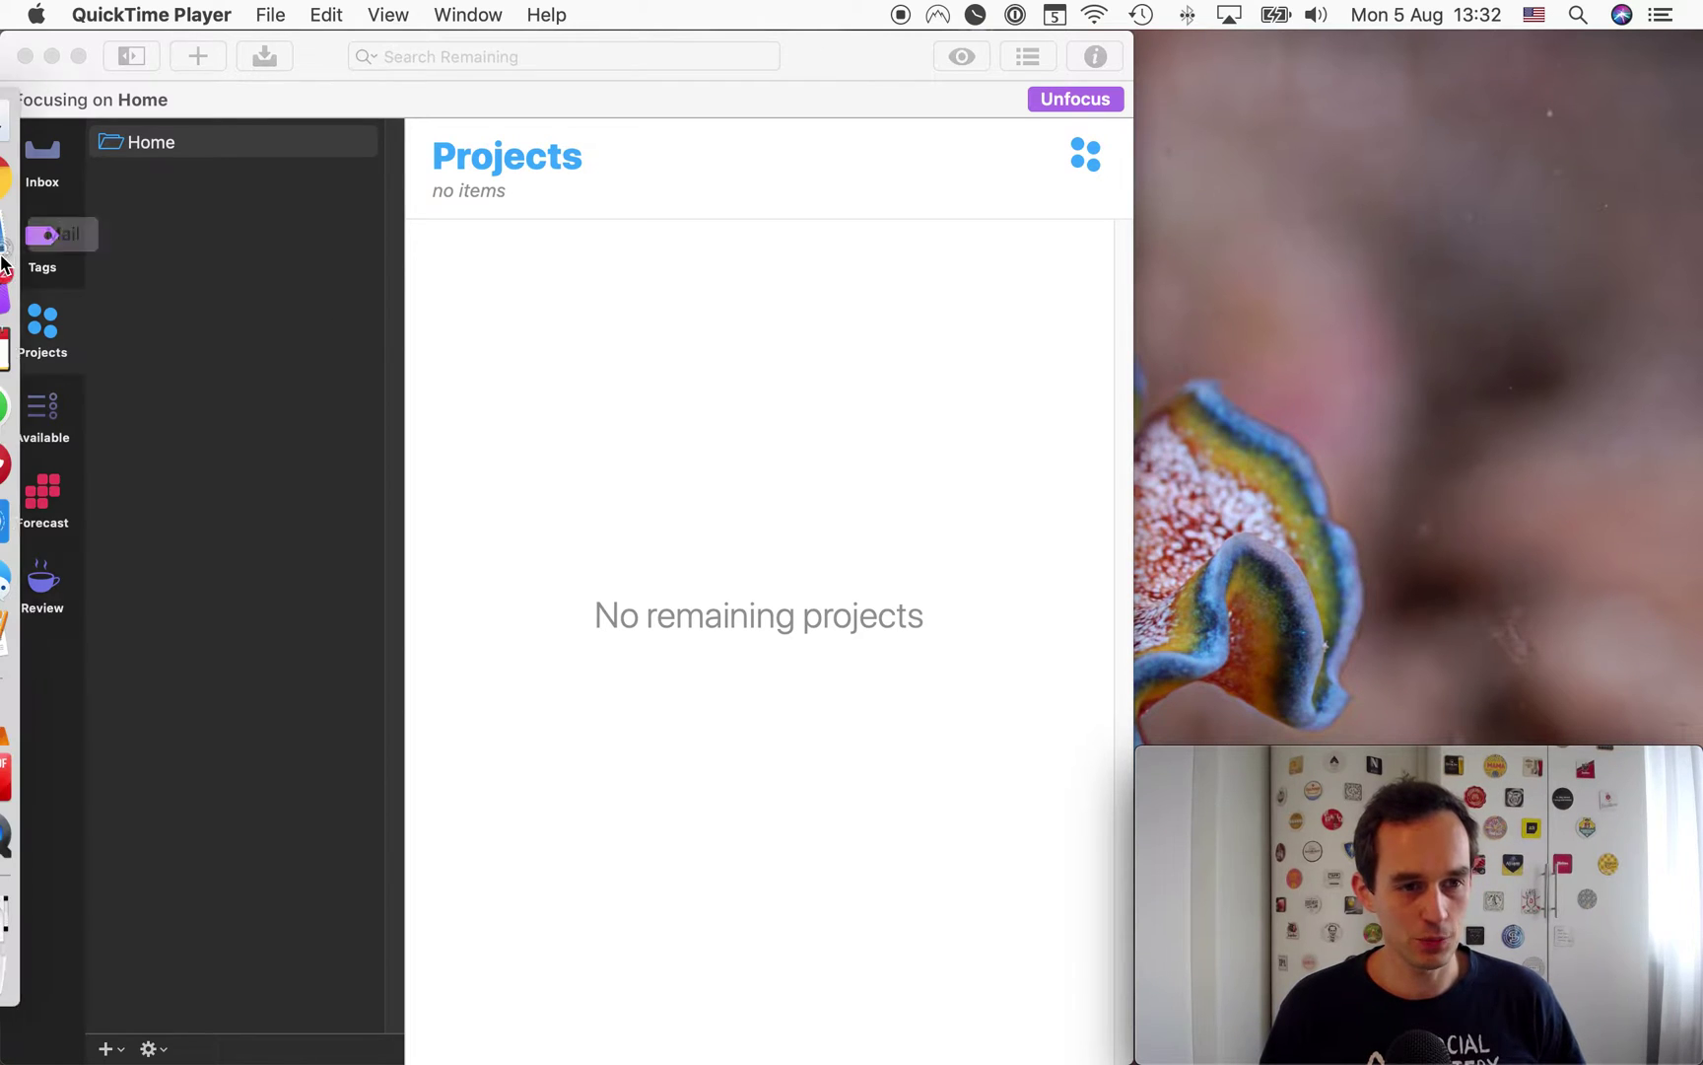
click(30, 233)
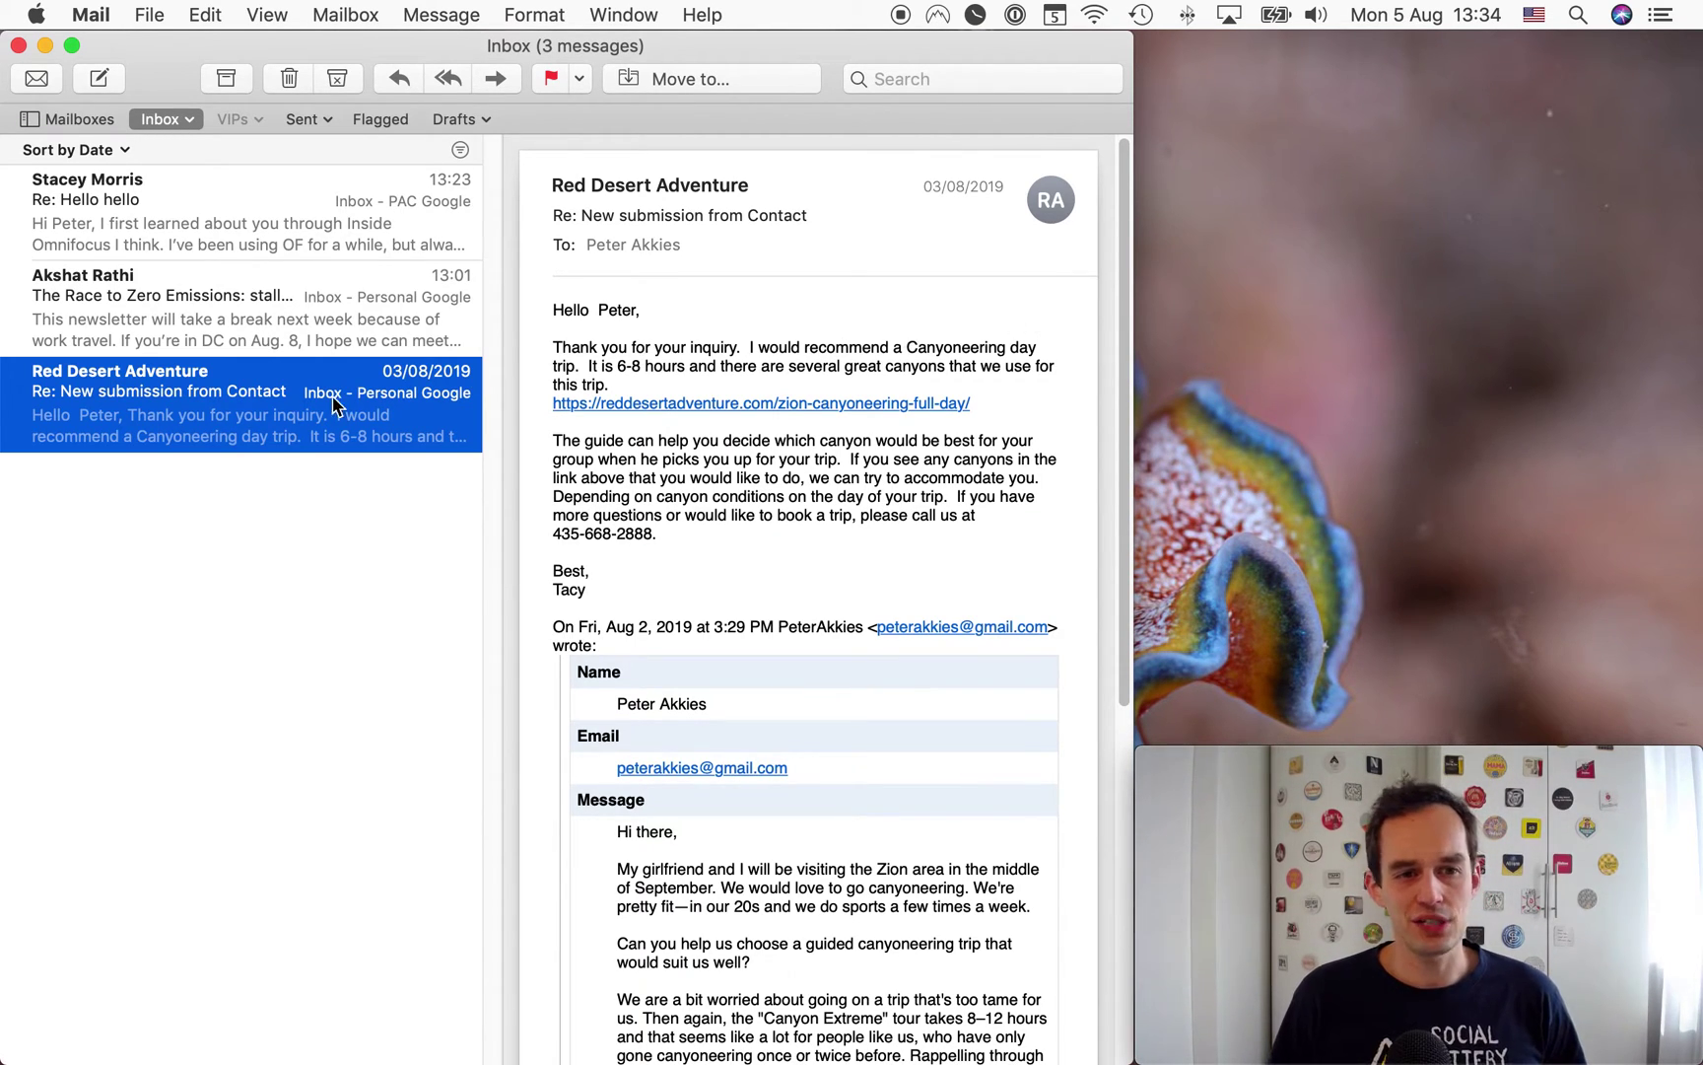
mouse_move(769, 268)
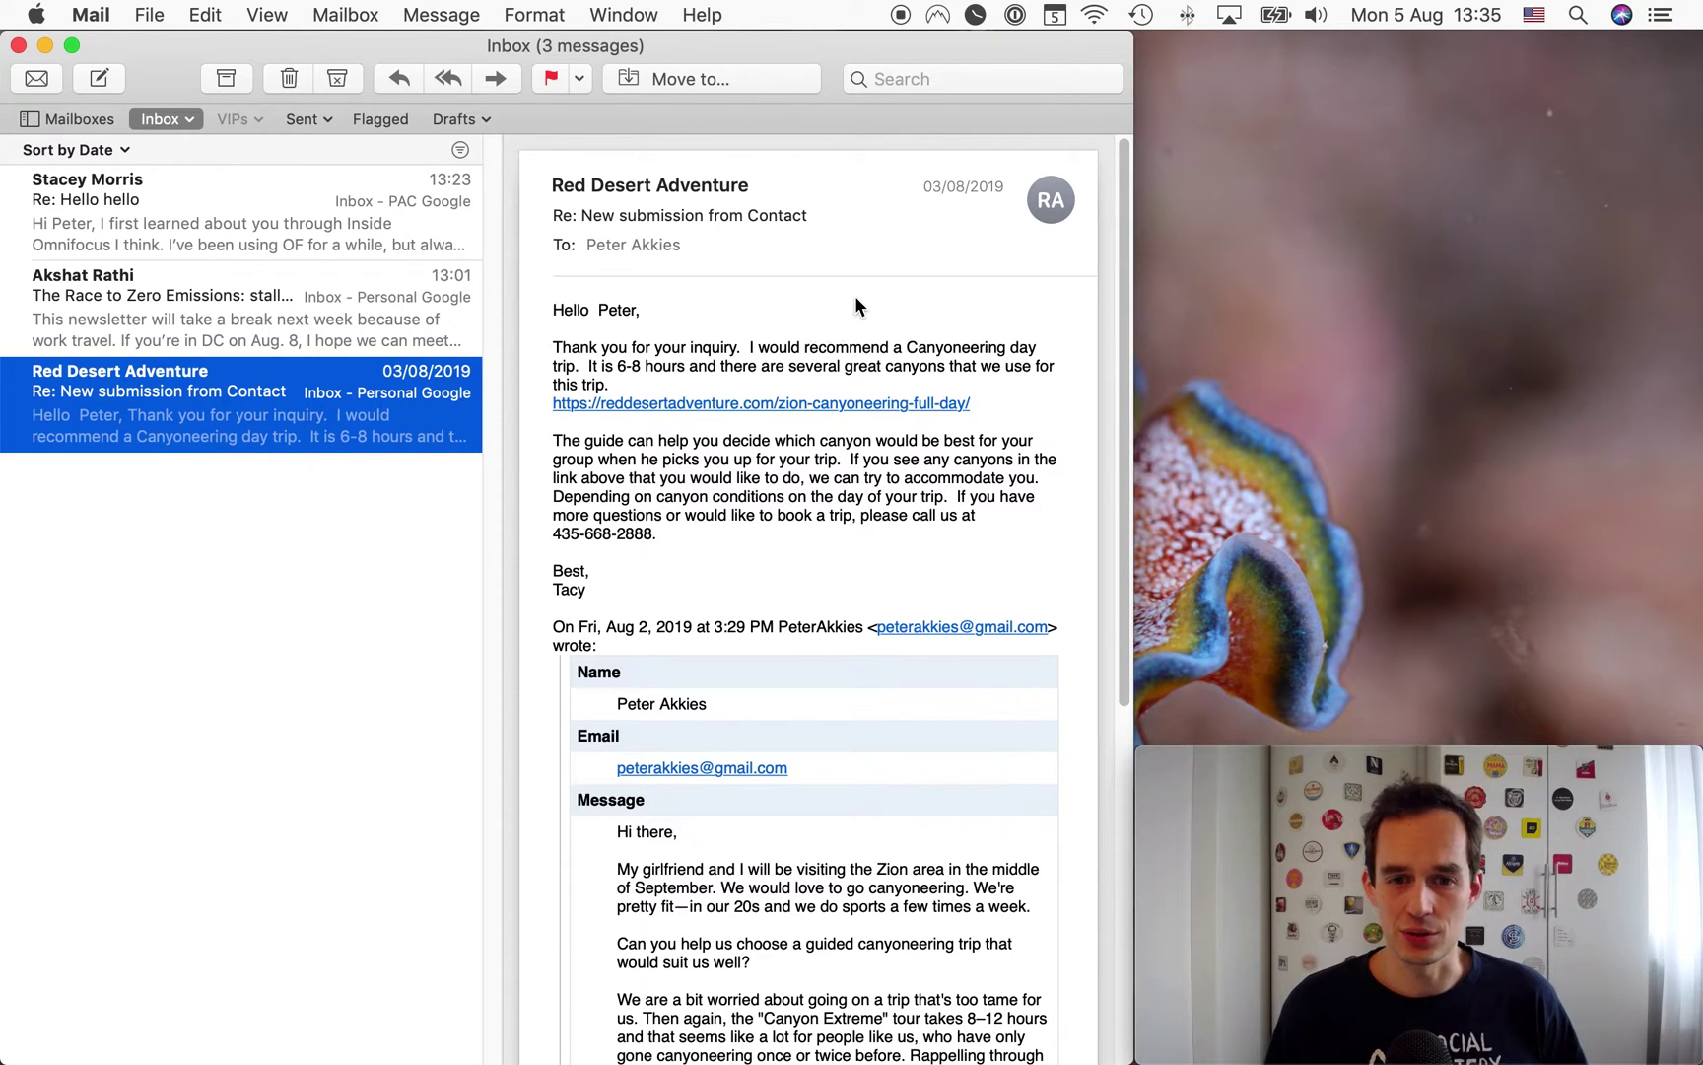
mouse_move(855, 297)
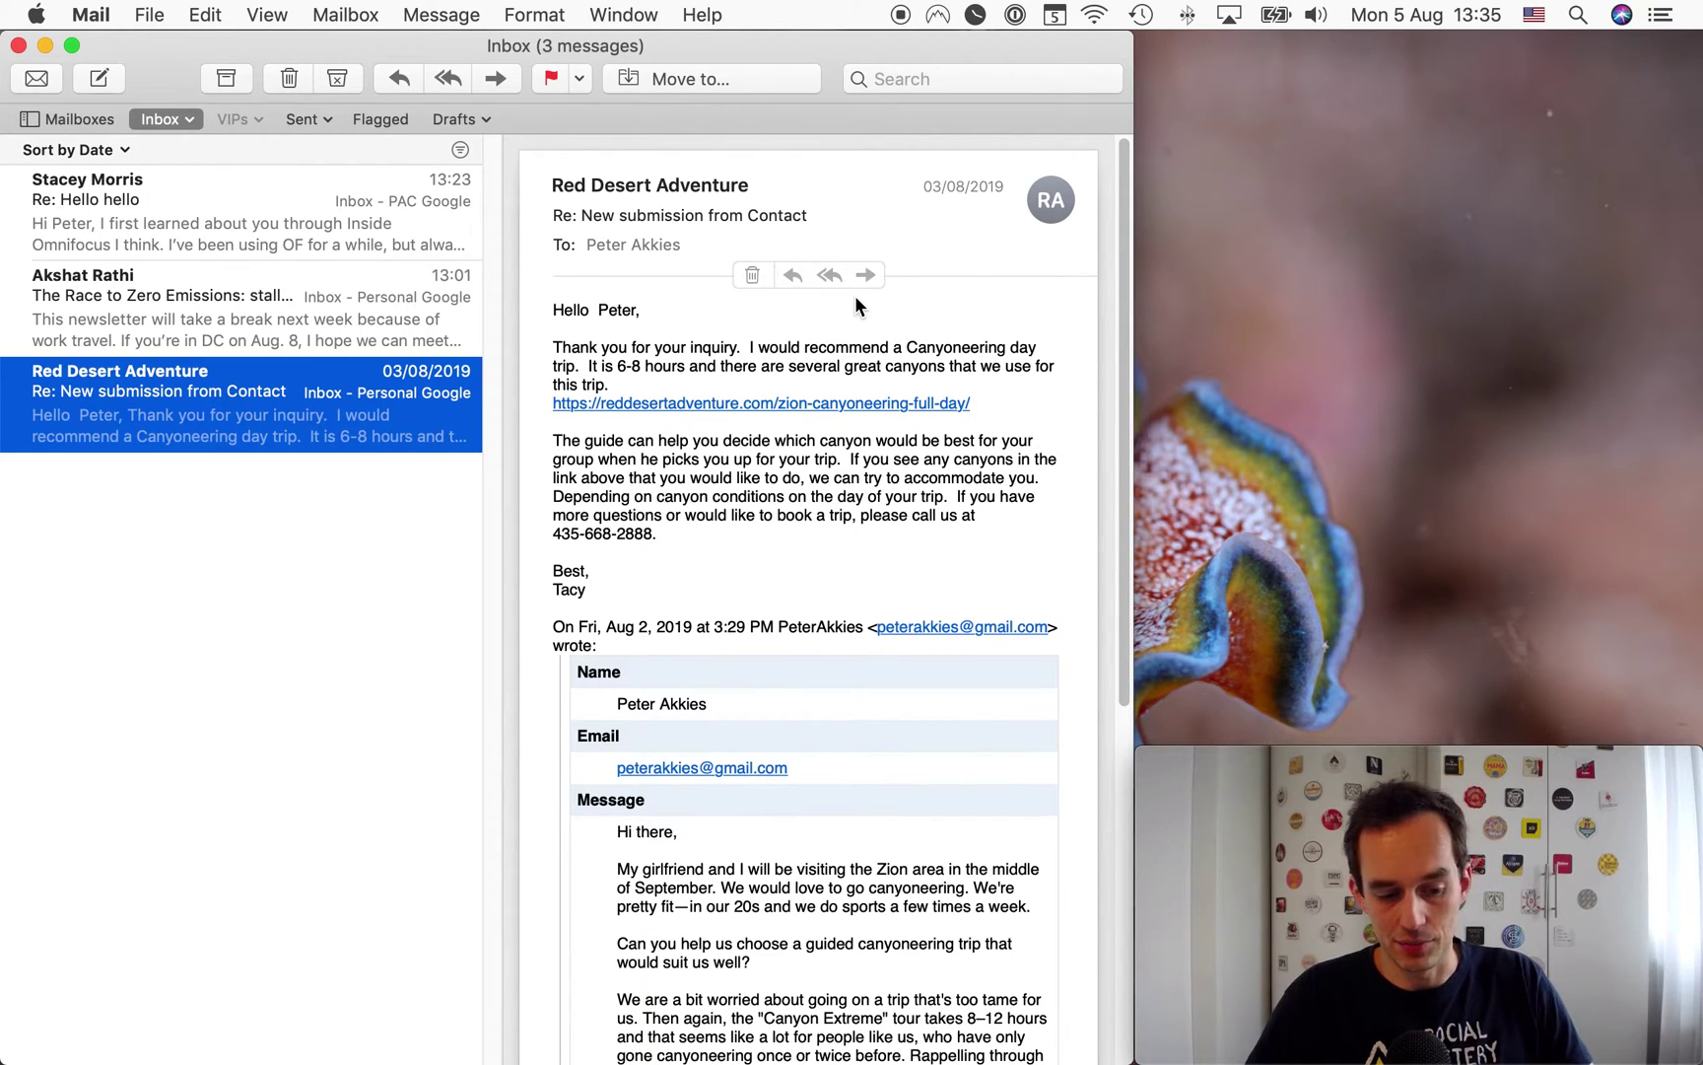
key(ctrl+alt+space)
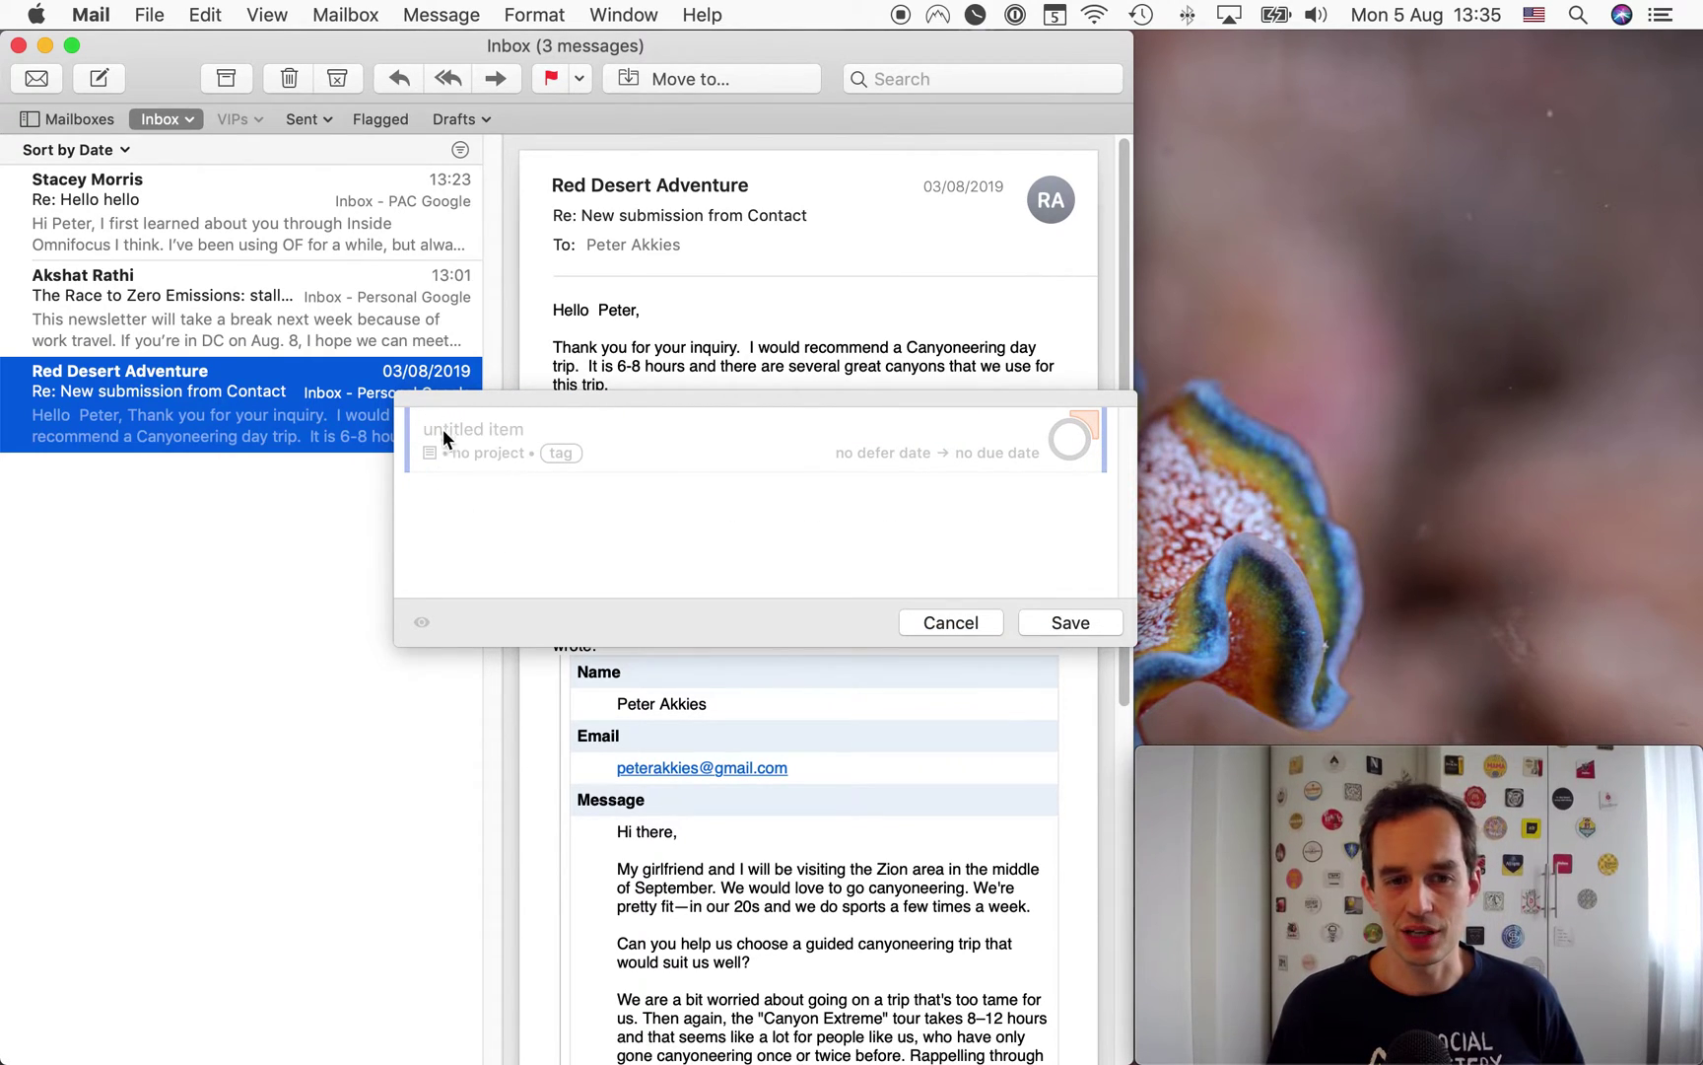
drag(712, 399, 742, 305)
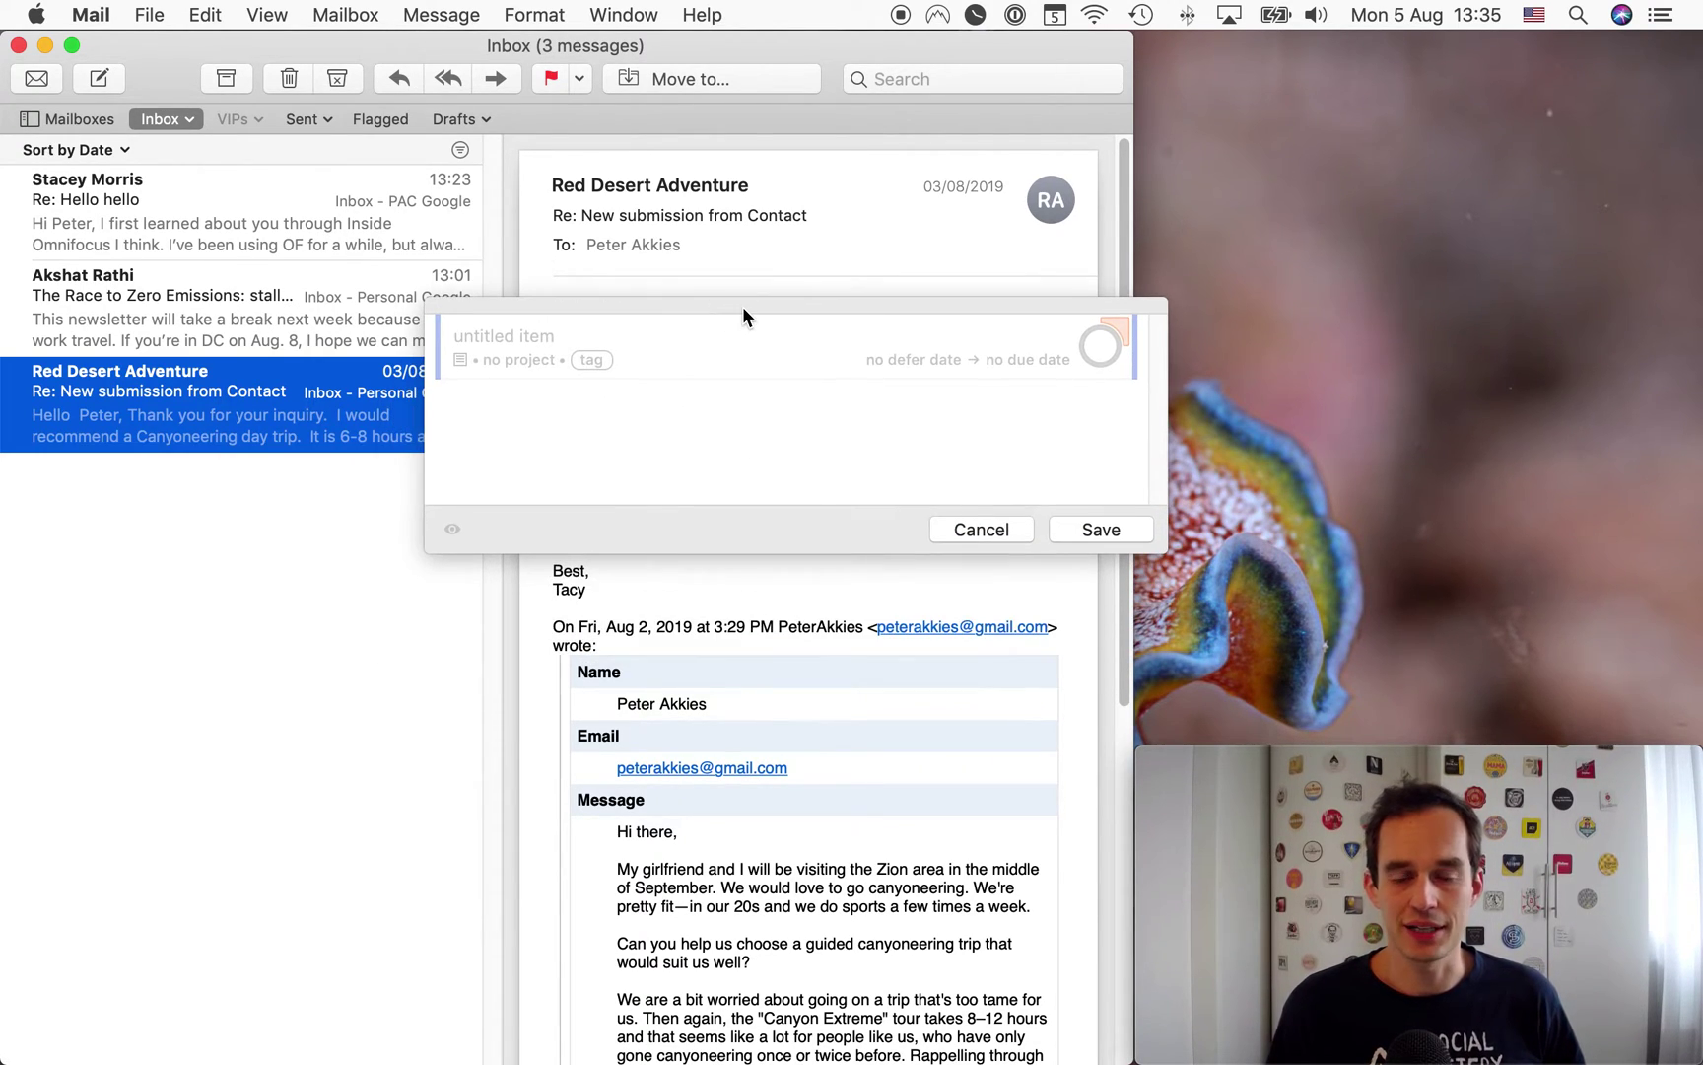
click(978, 531)
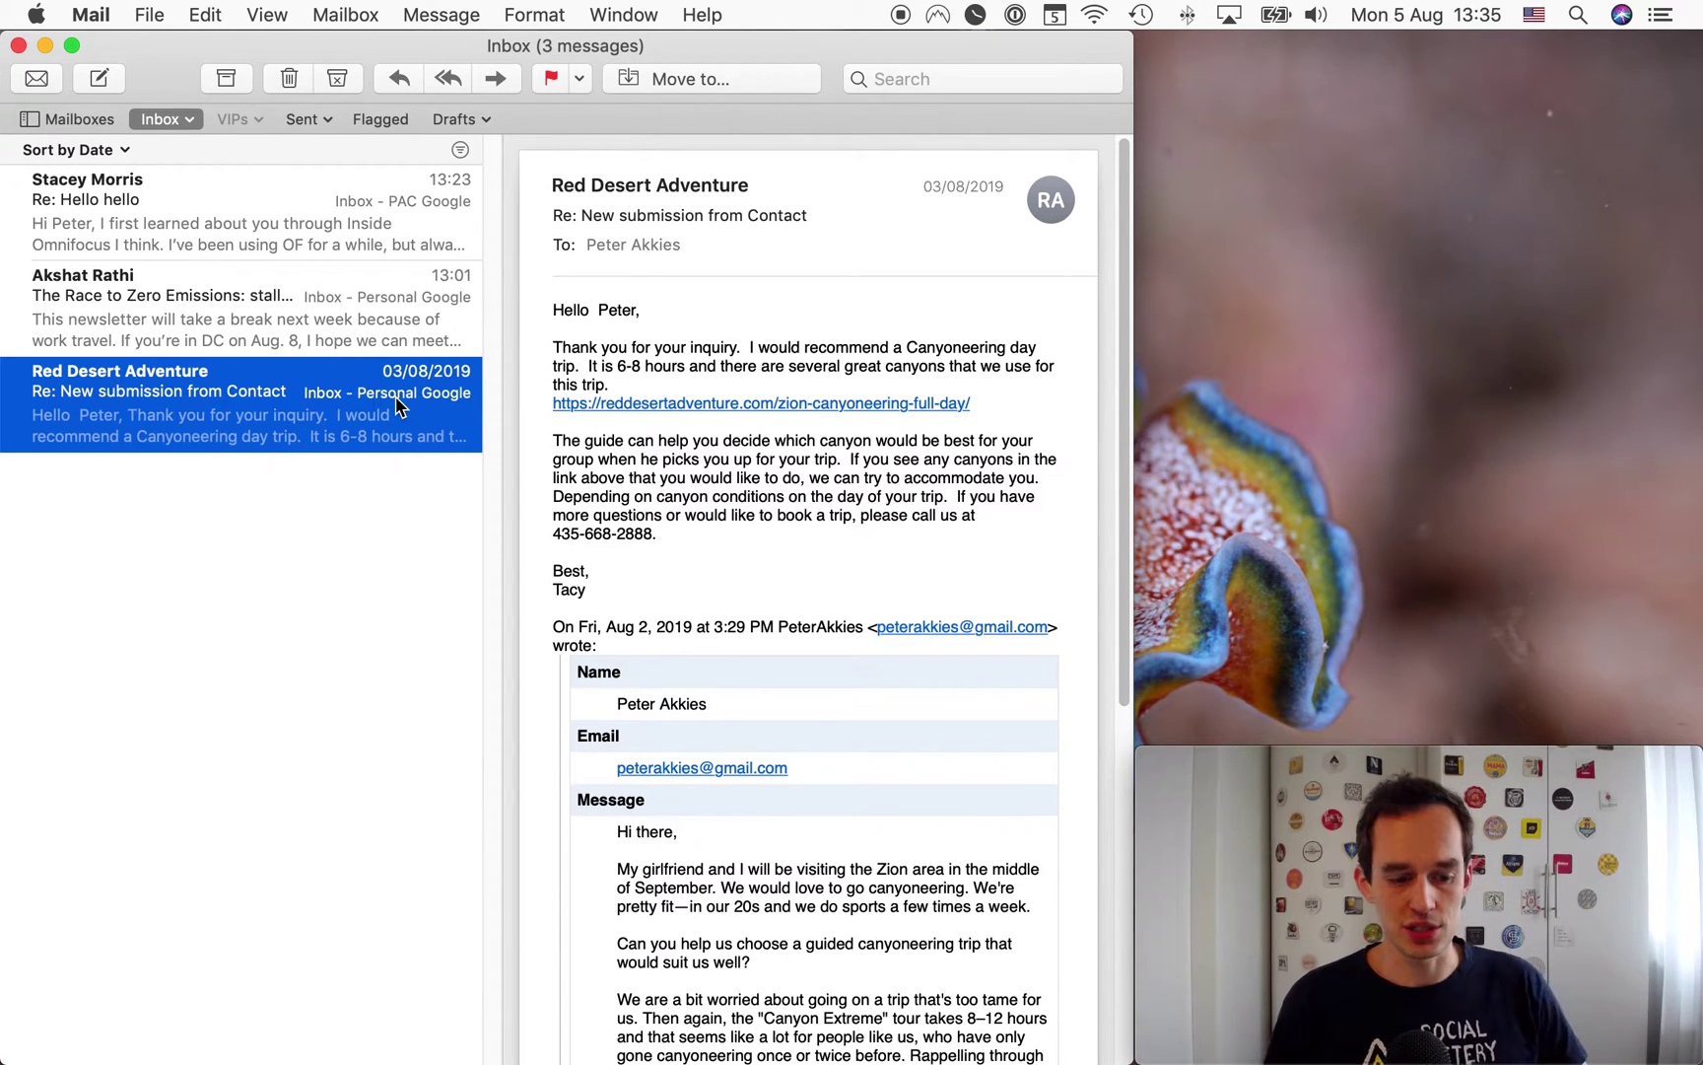
key(super+r)
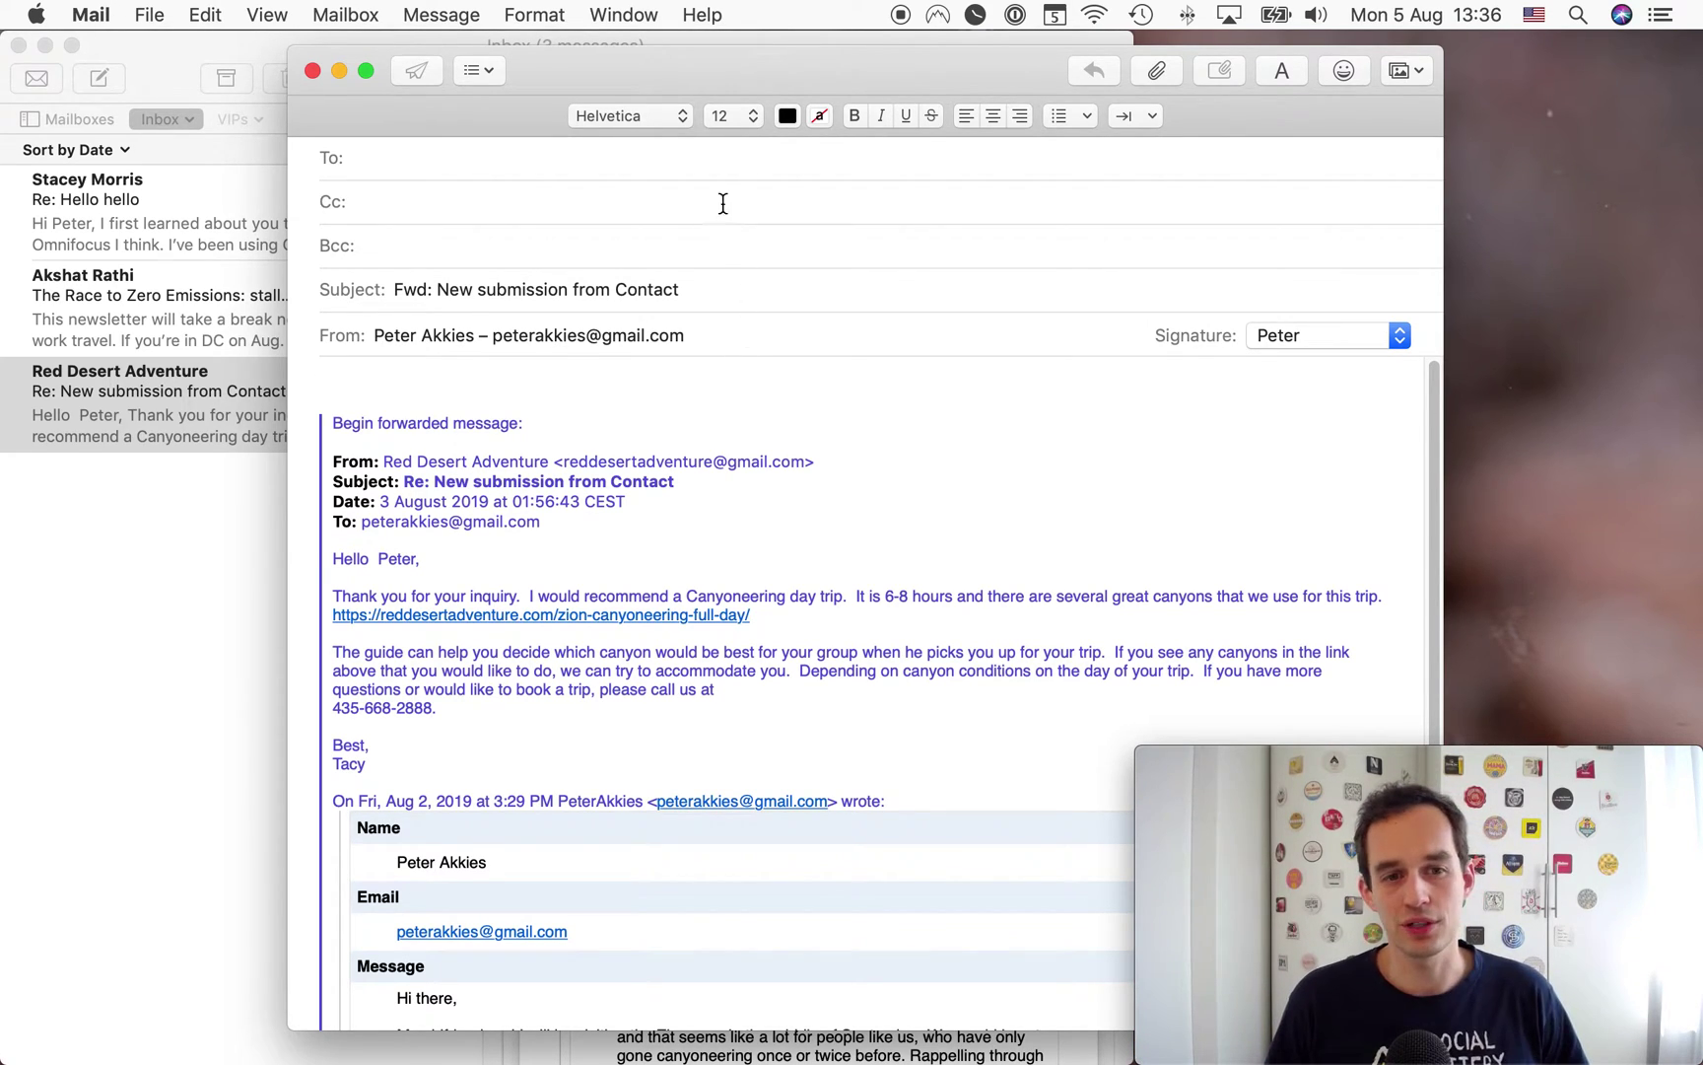
Step: Address the canyoneering message to OmniFocus Mail Drop and send it
click(730, 166)
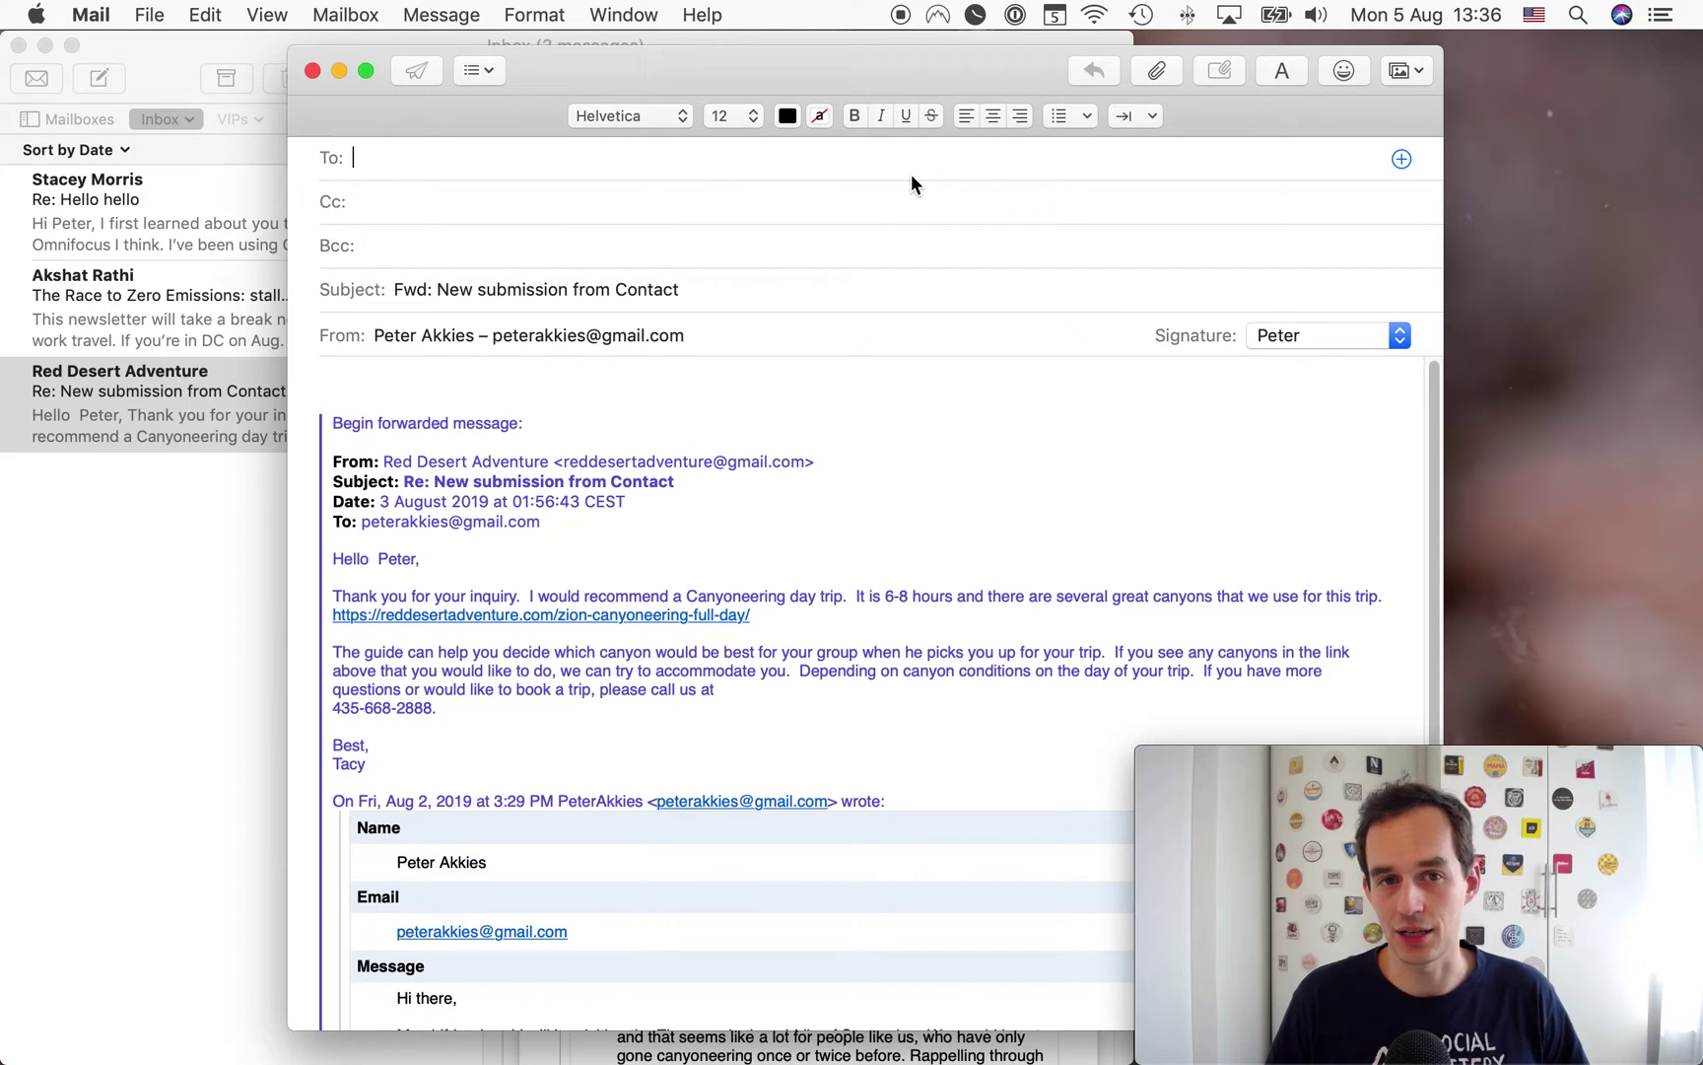
text(omnifocus)
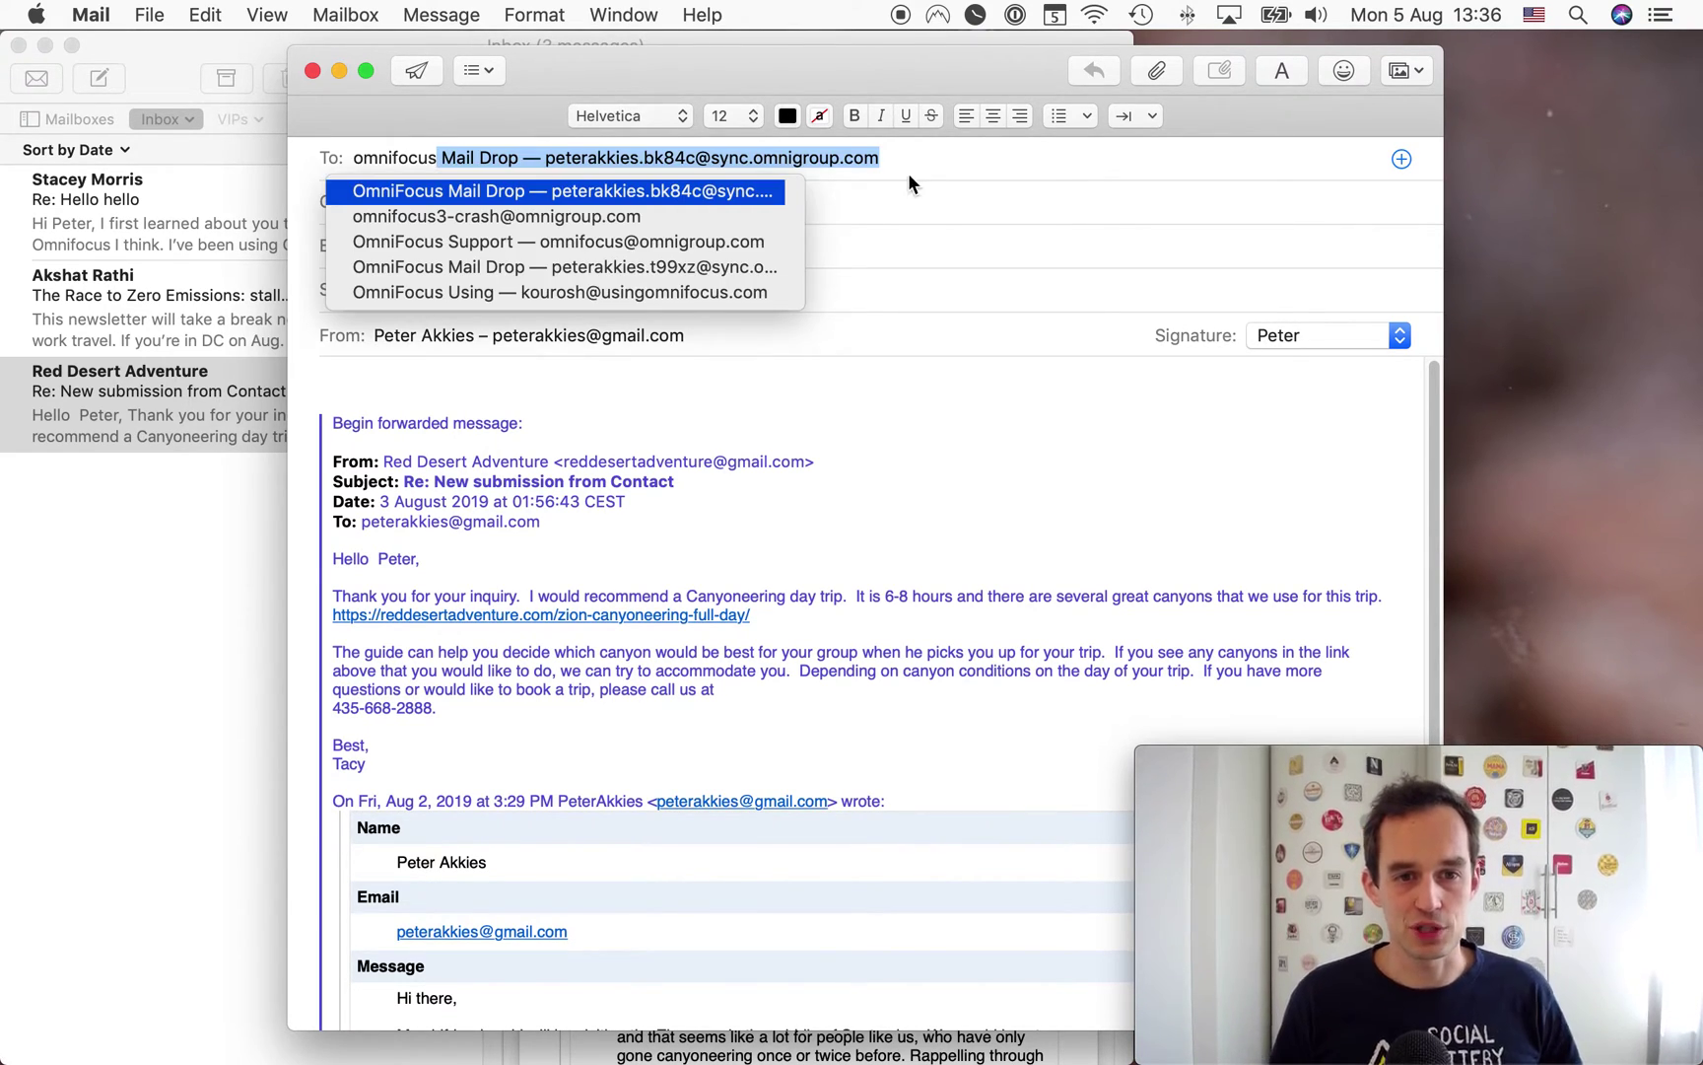
click(715, 189)
key(super+shift+d)
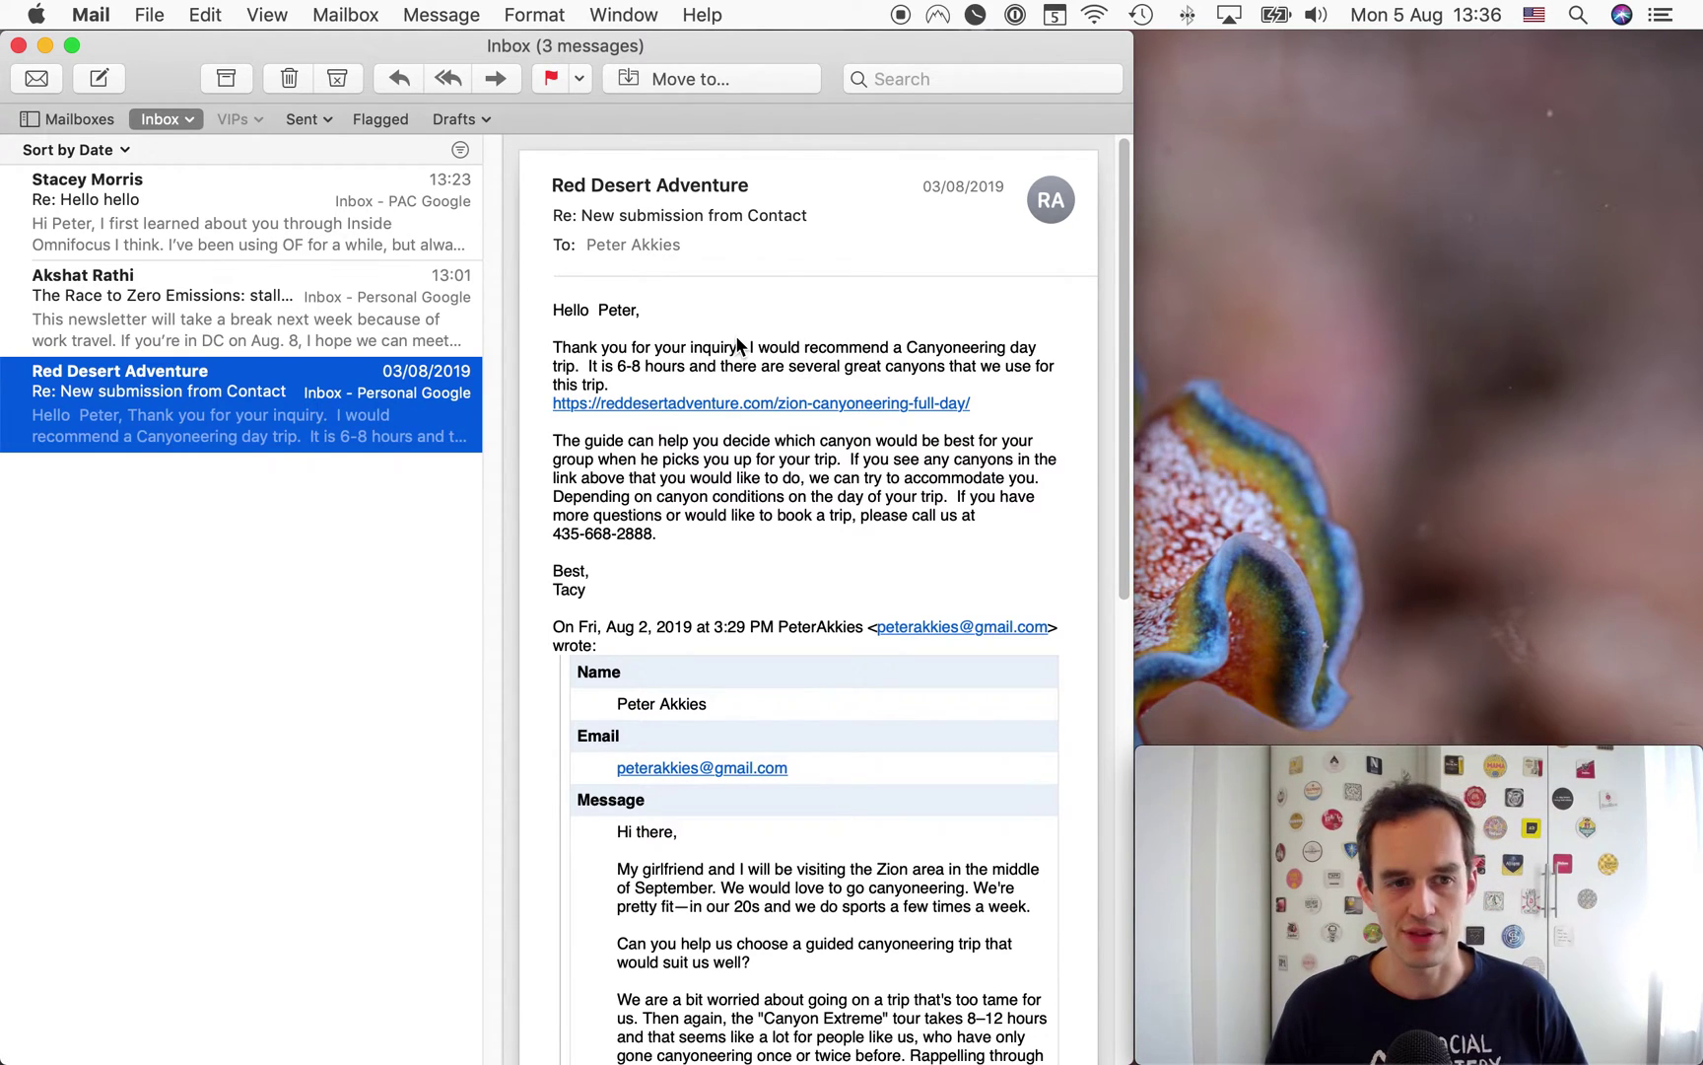
Step: Forward the Hello hello email to OmniFocus Mail Drop and send it
right_click(292, 219)
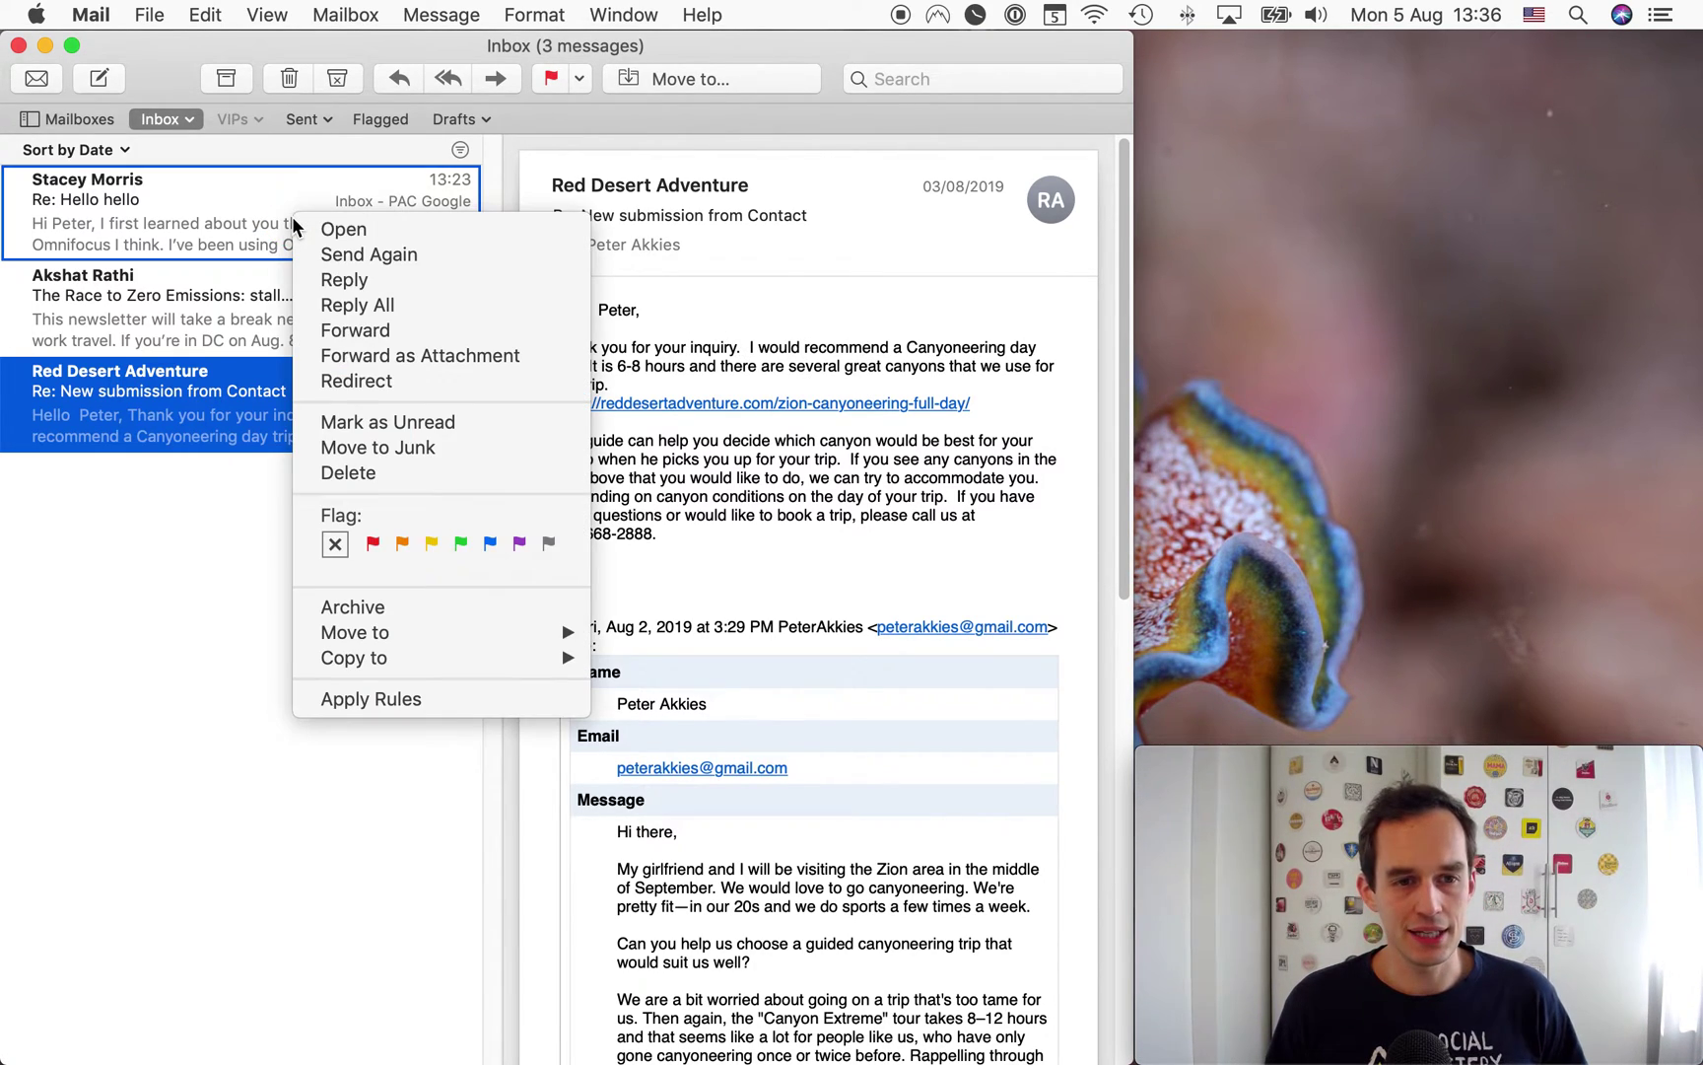
click(443, 330)
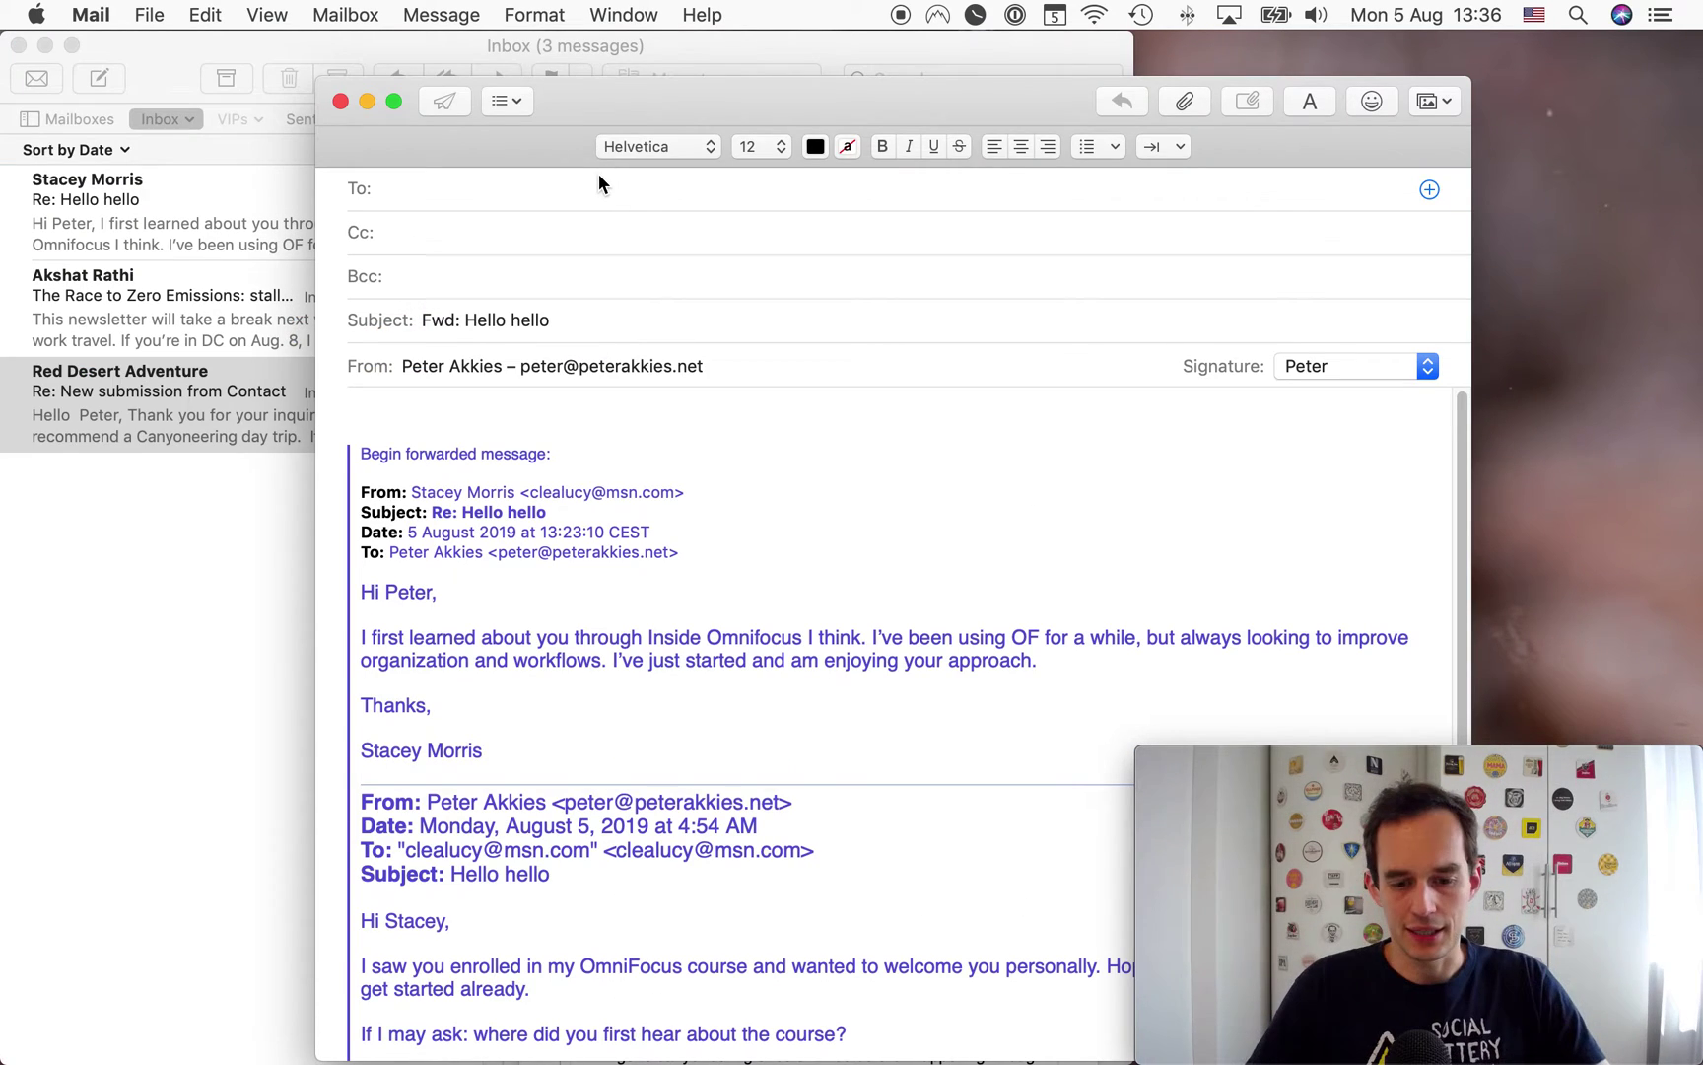
text(omnifocus)
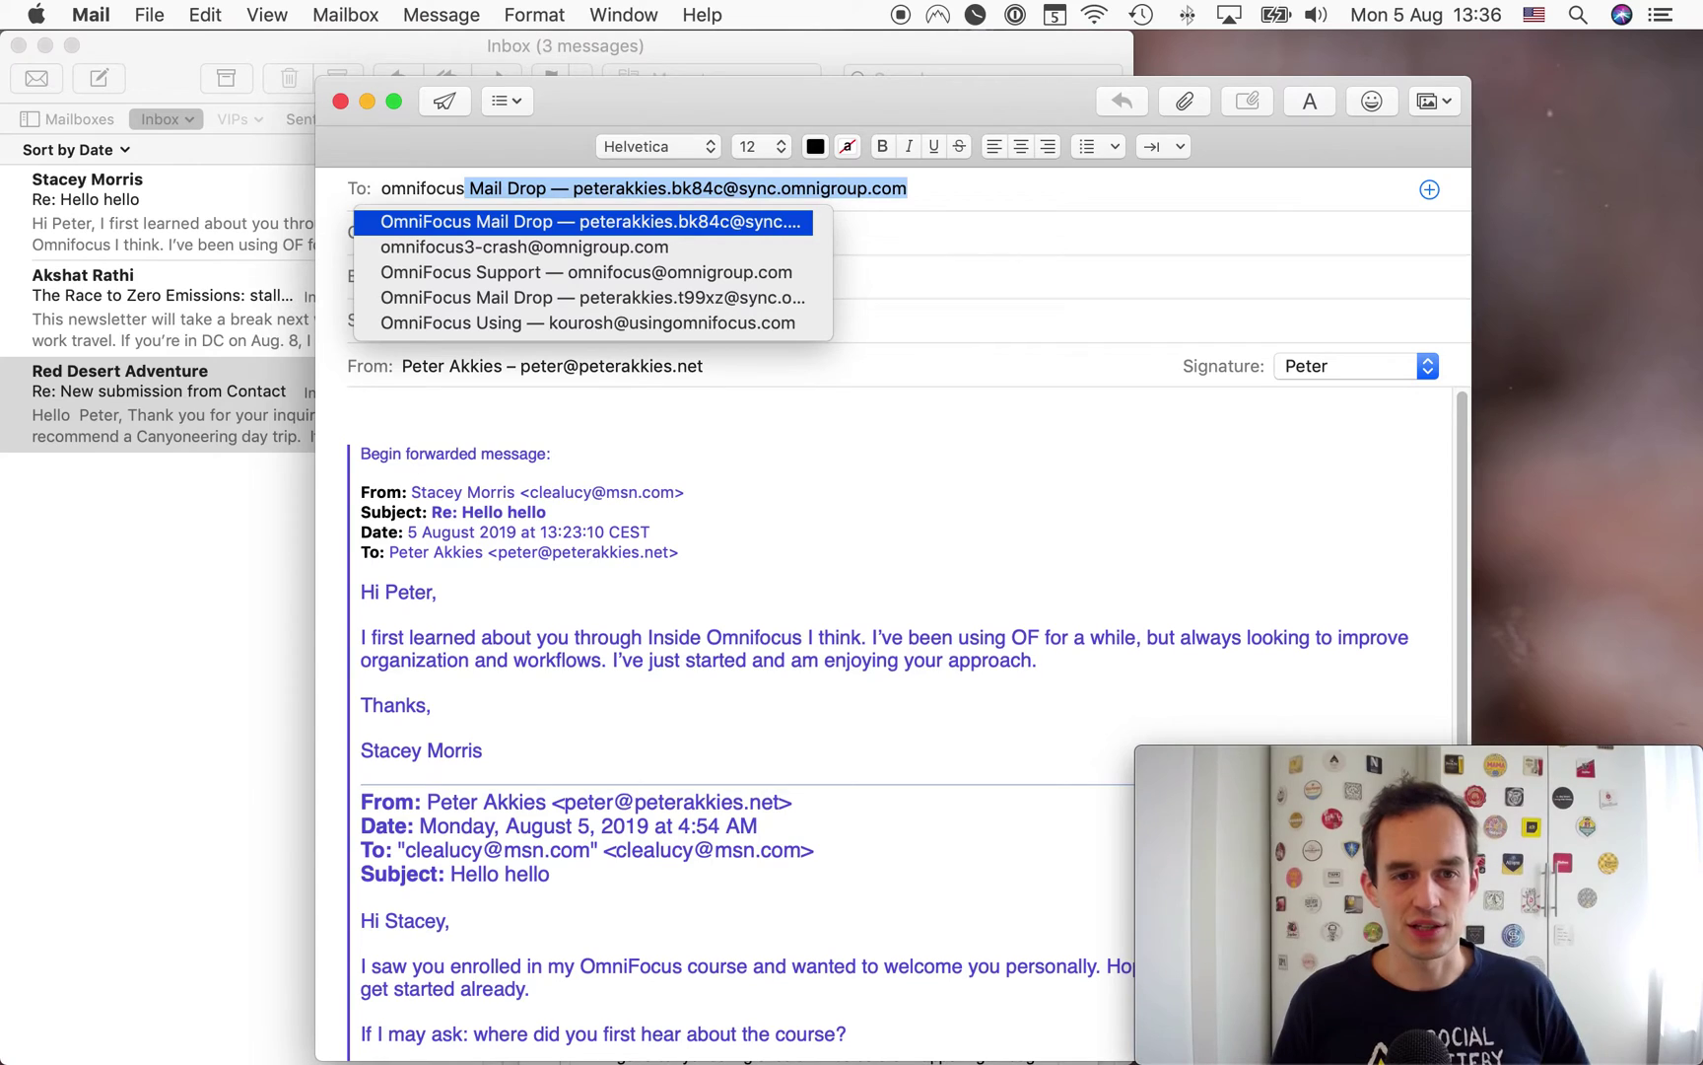
click(709, 225)
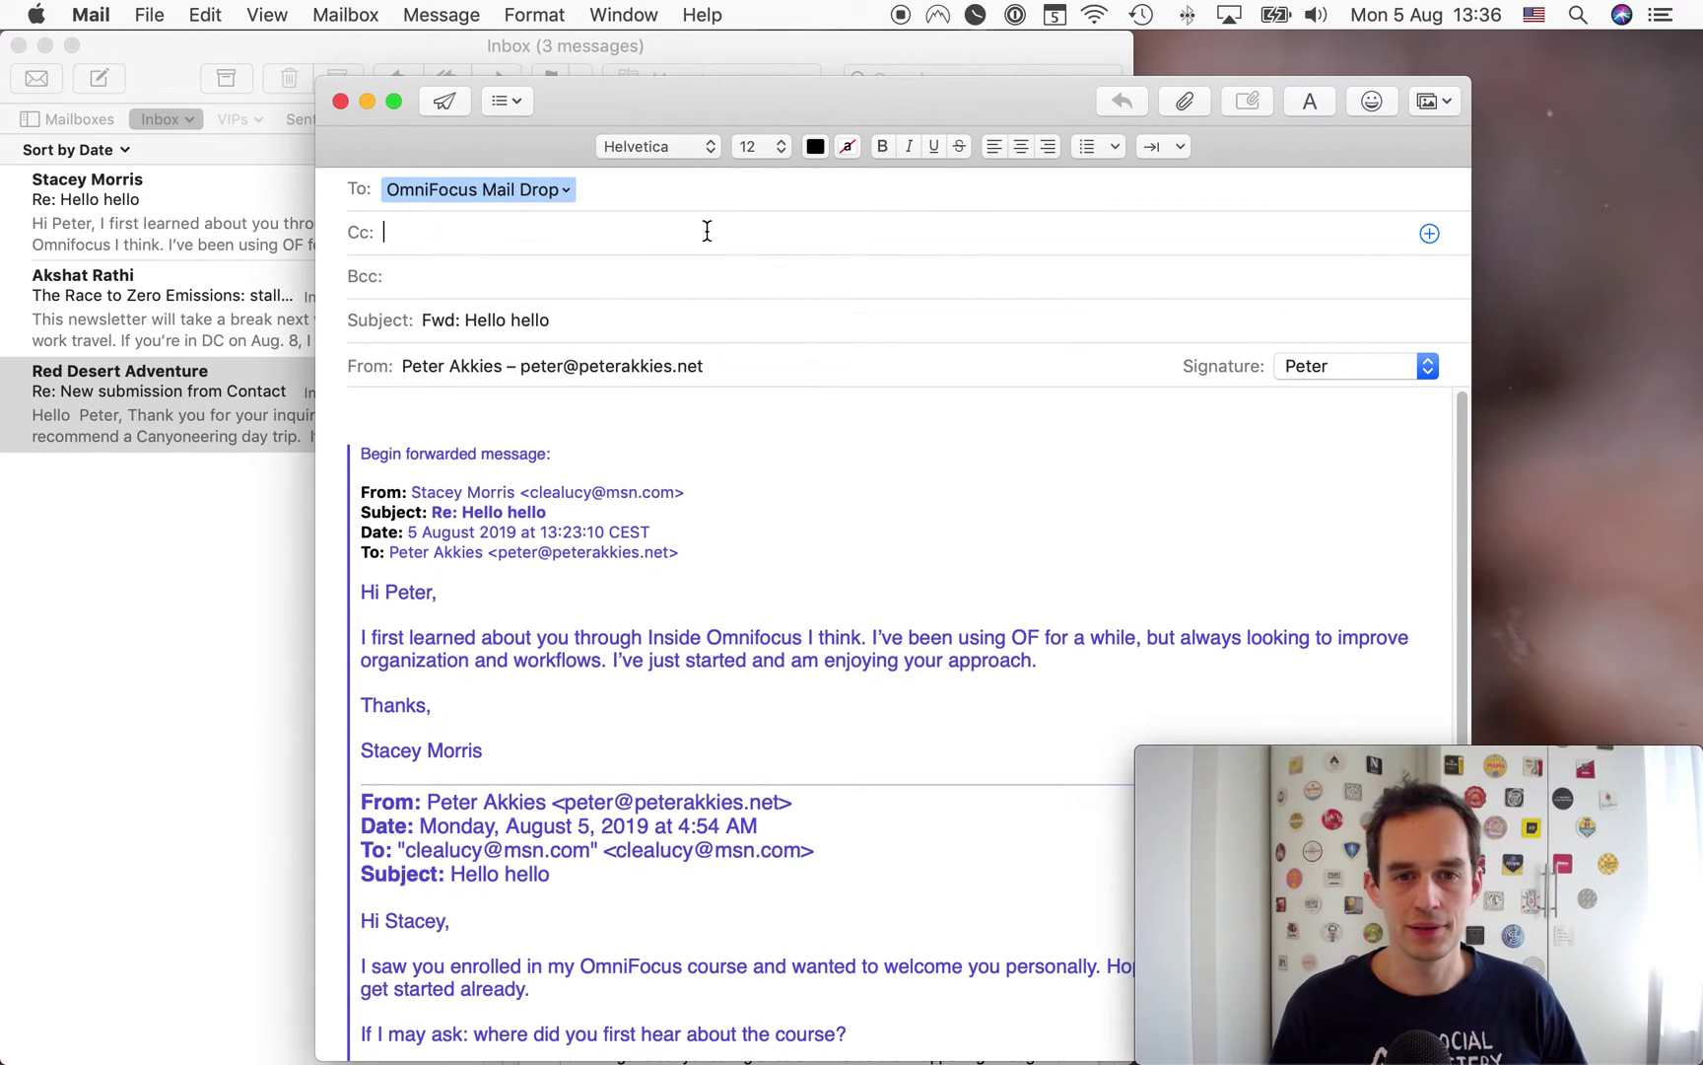
click(430, 110)
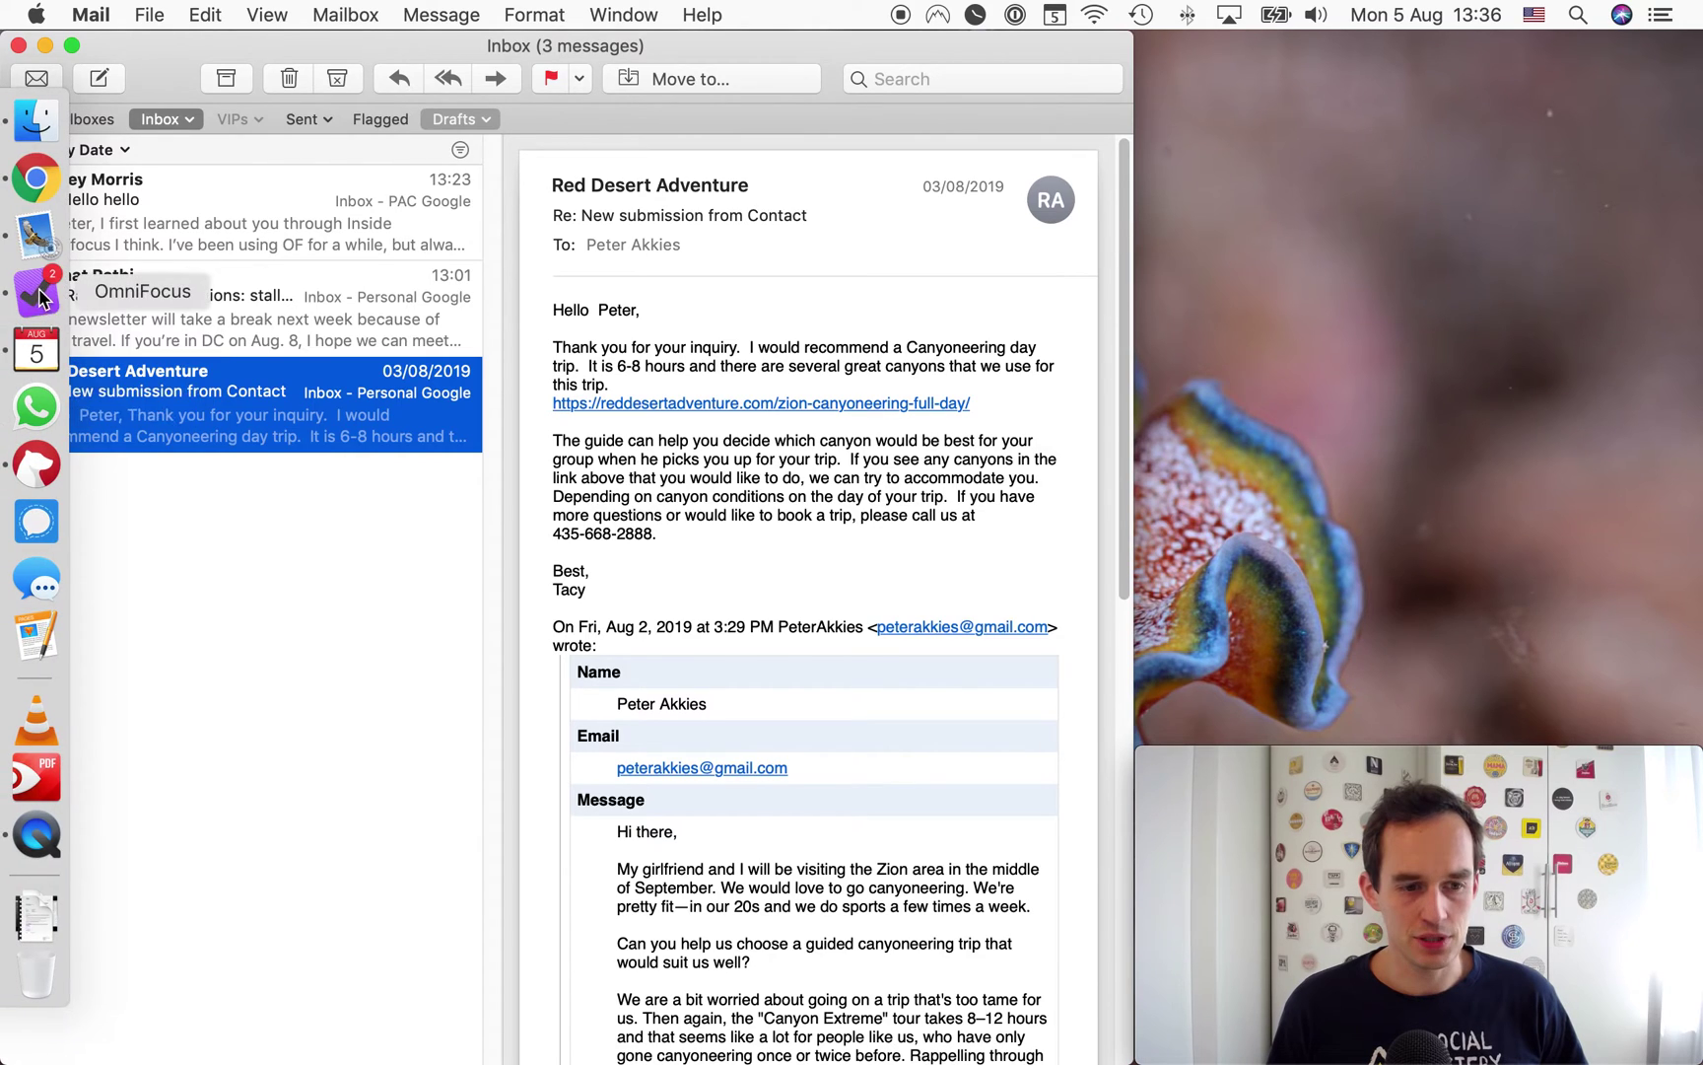
click(37, 296)
Step: Show the OmniFocus Inbox and run File > Sync Now to pull in both forwarded emails
click(41, 163)
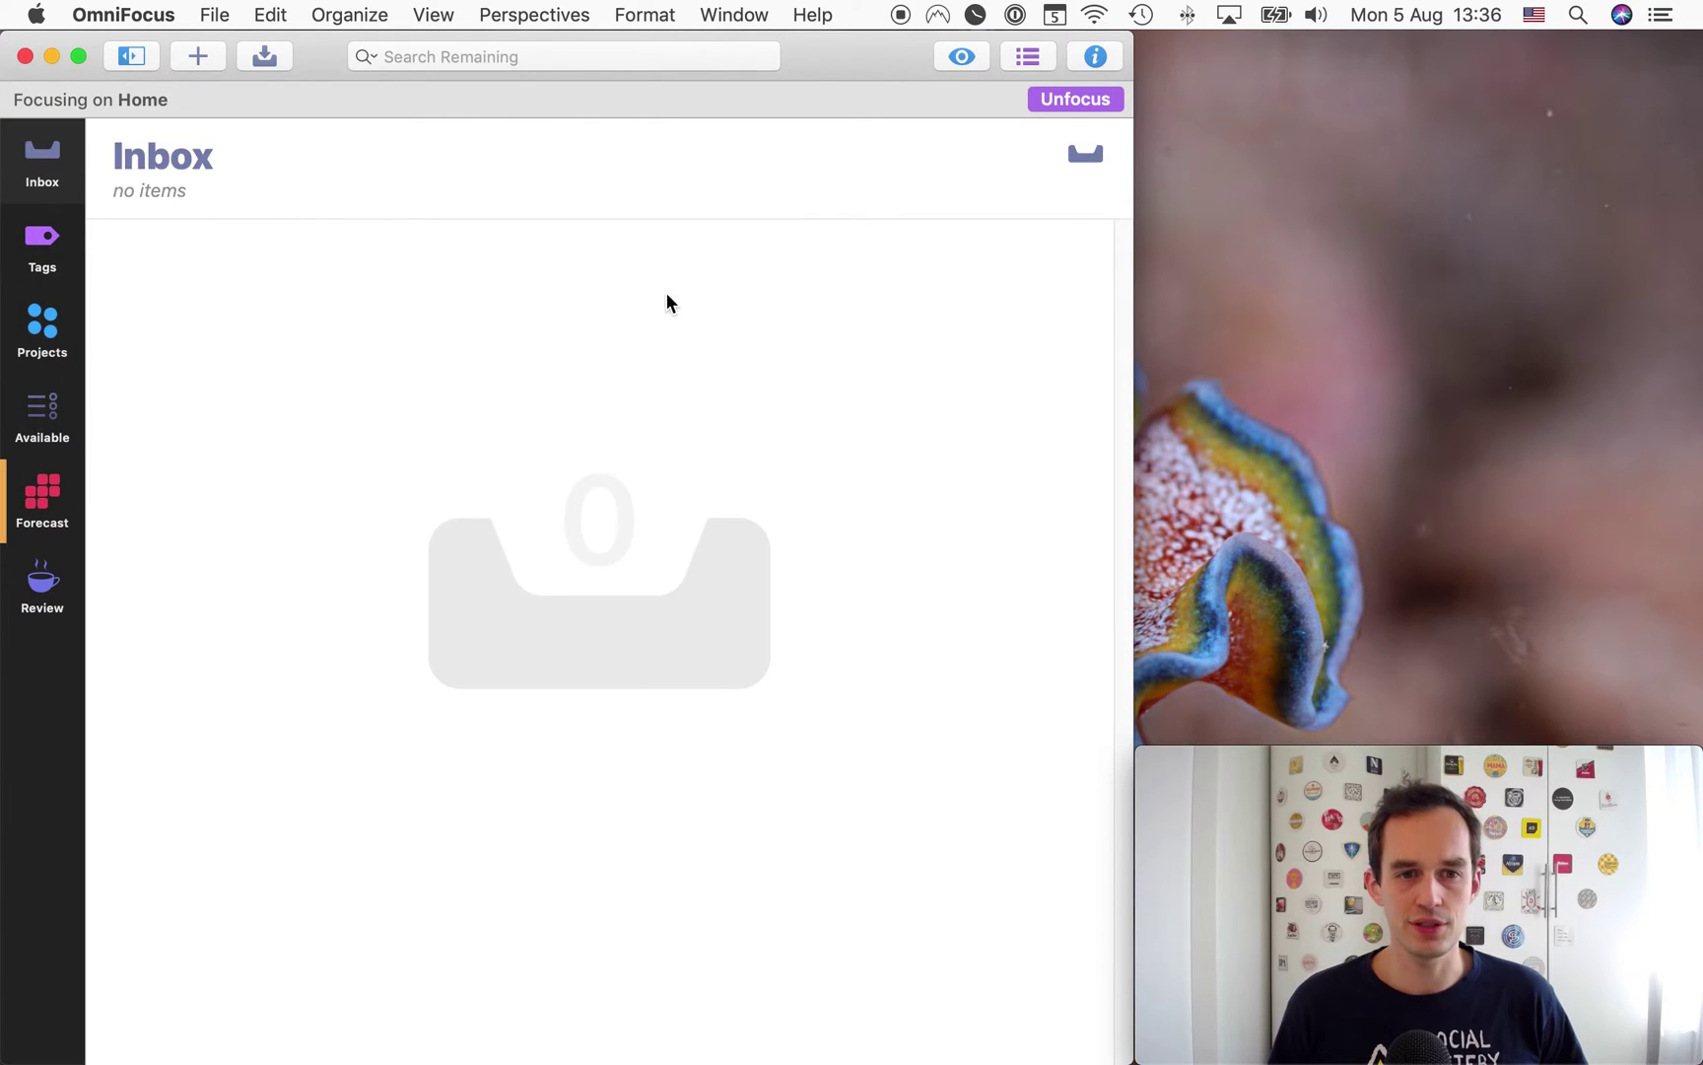
click(212, 14)
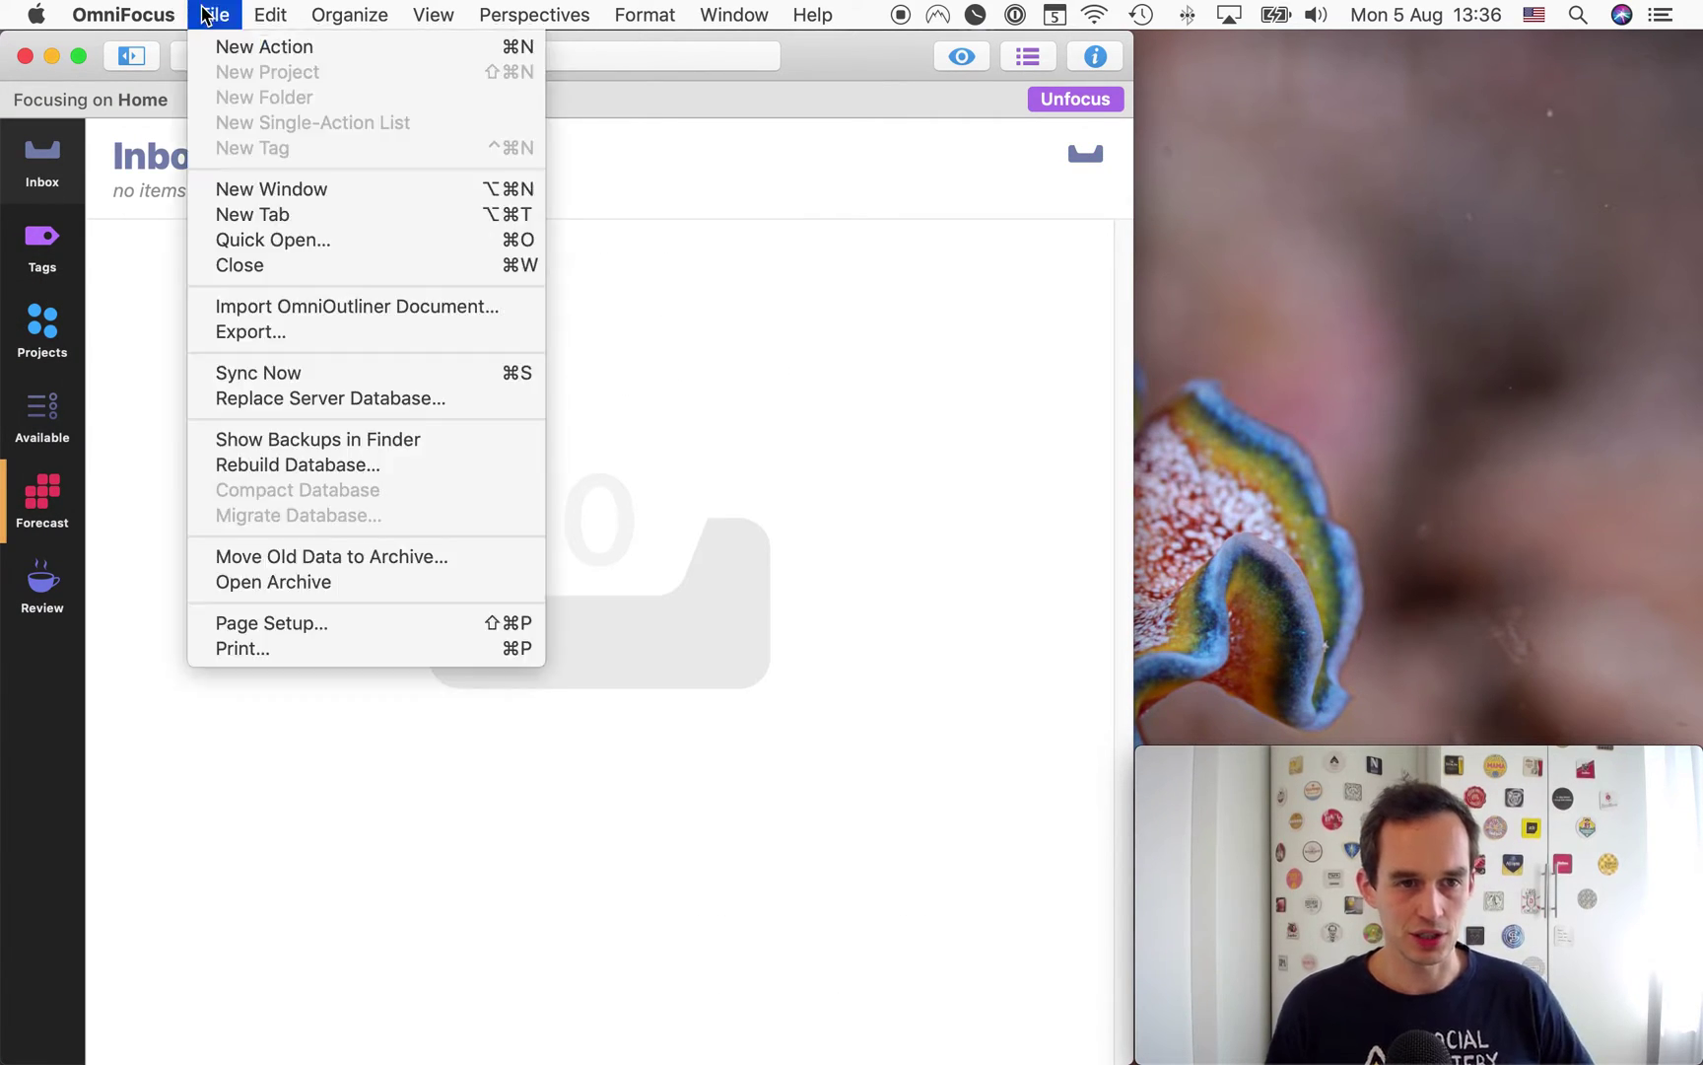
click(368, 372)
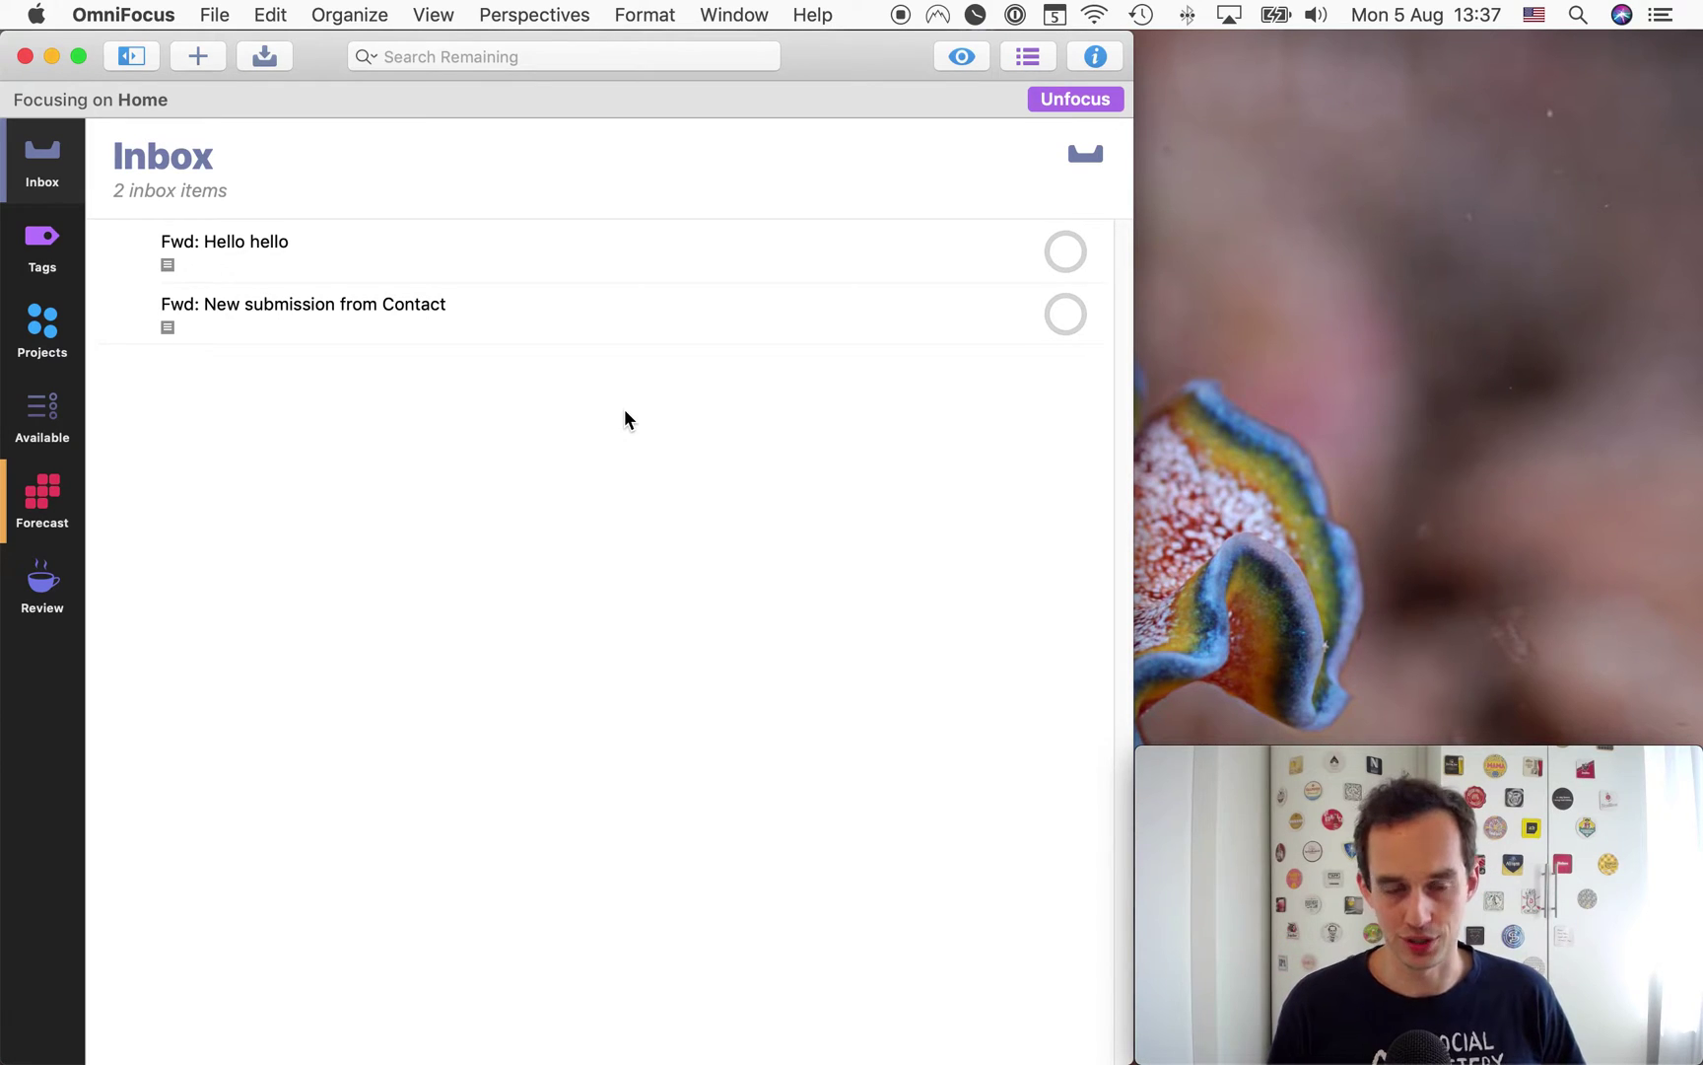
Step: Leave the Inbox for the Projects perspective to see the Home folder
mouse_move(633, 279)
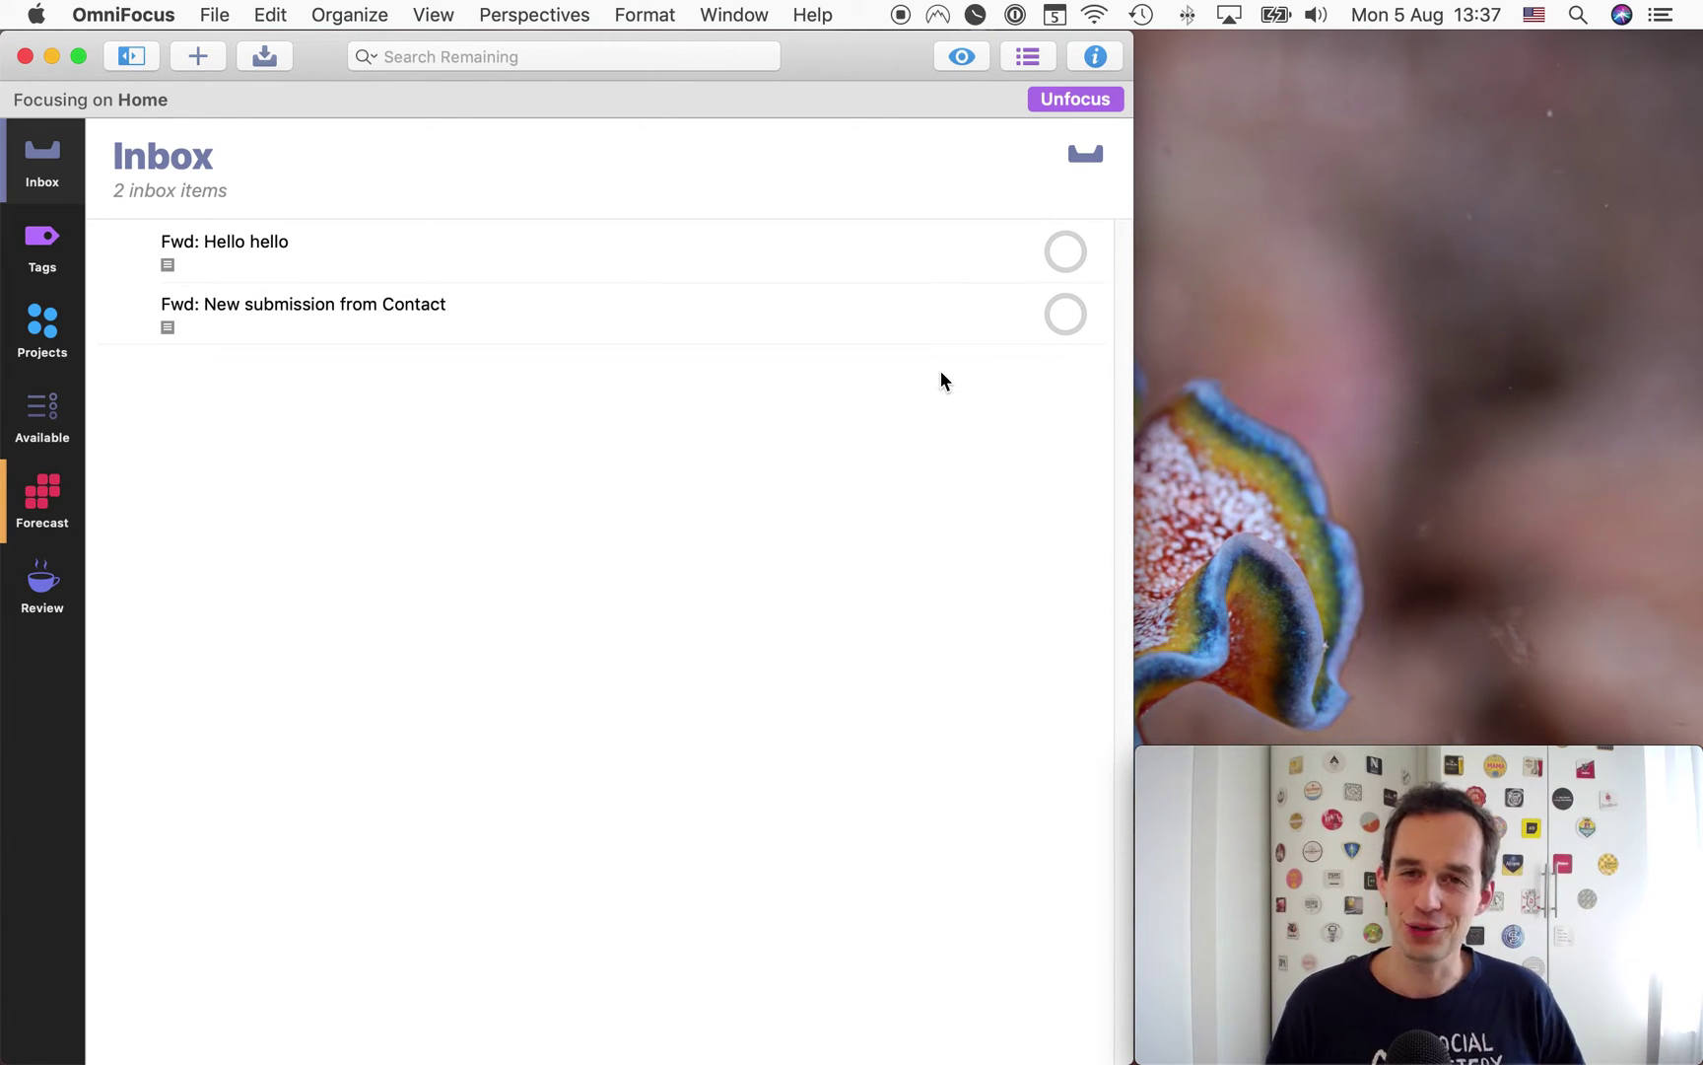
mouse_move(353, 273)
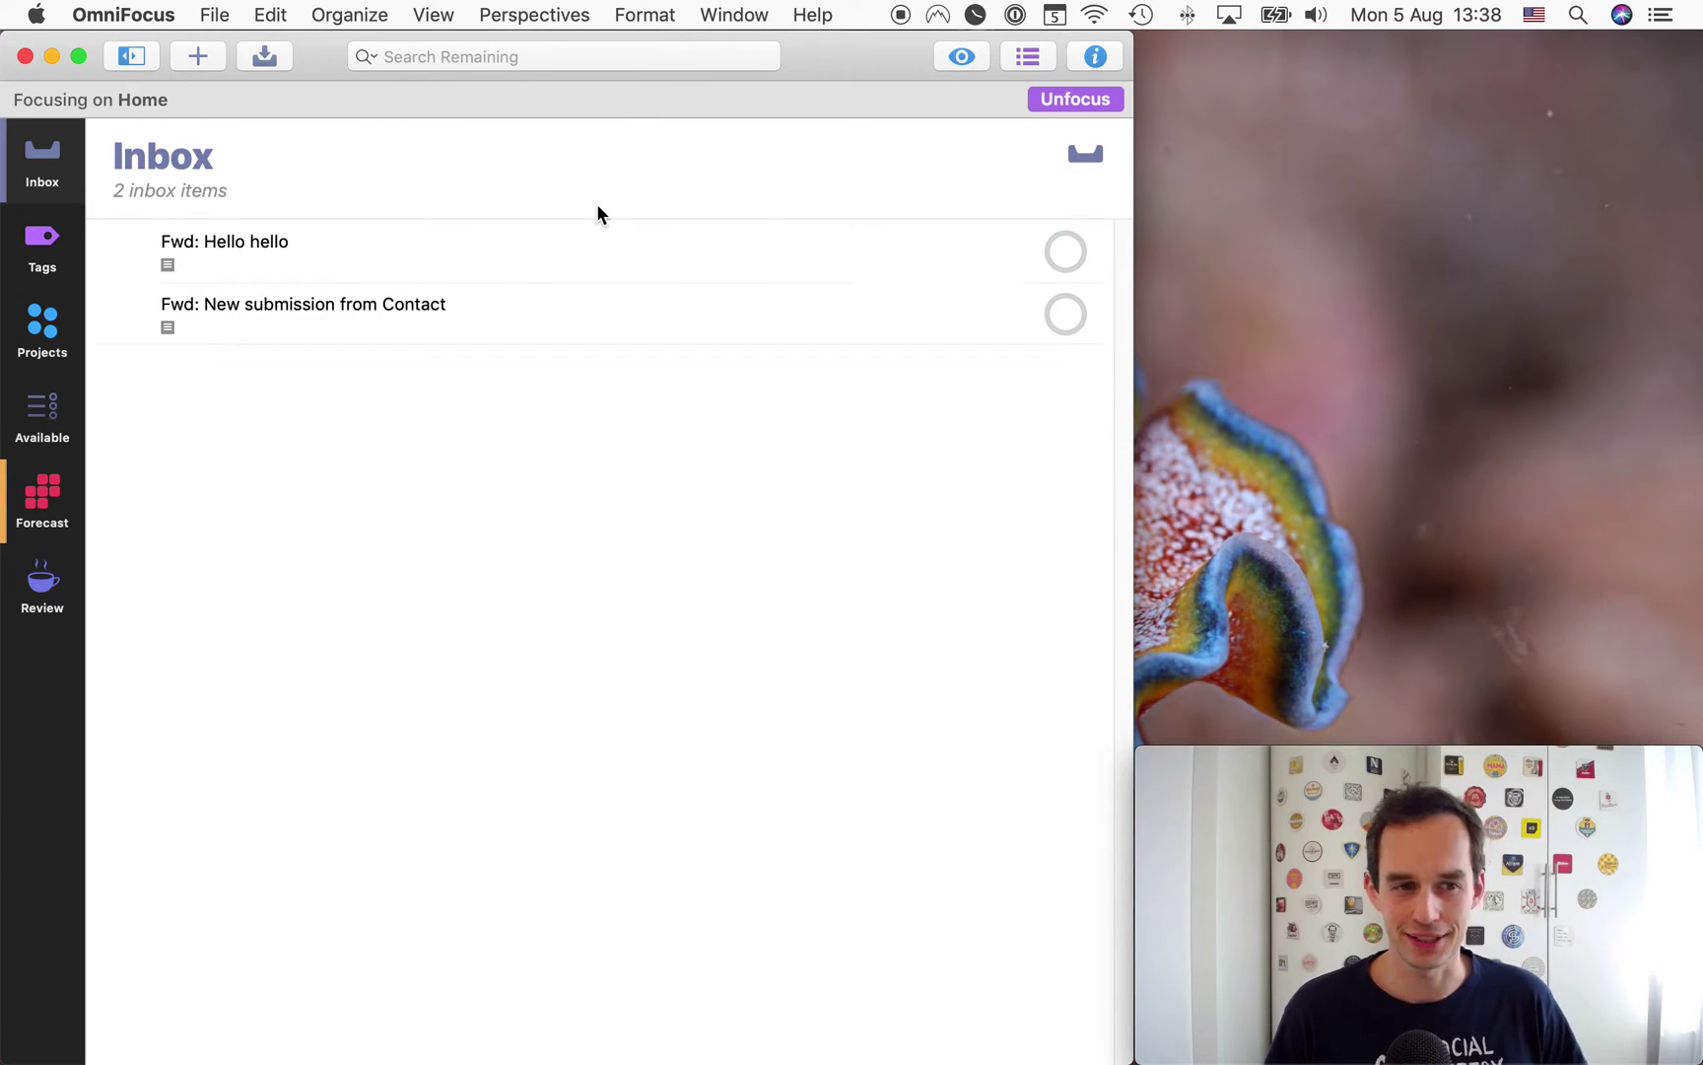
click(63, 321)
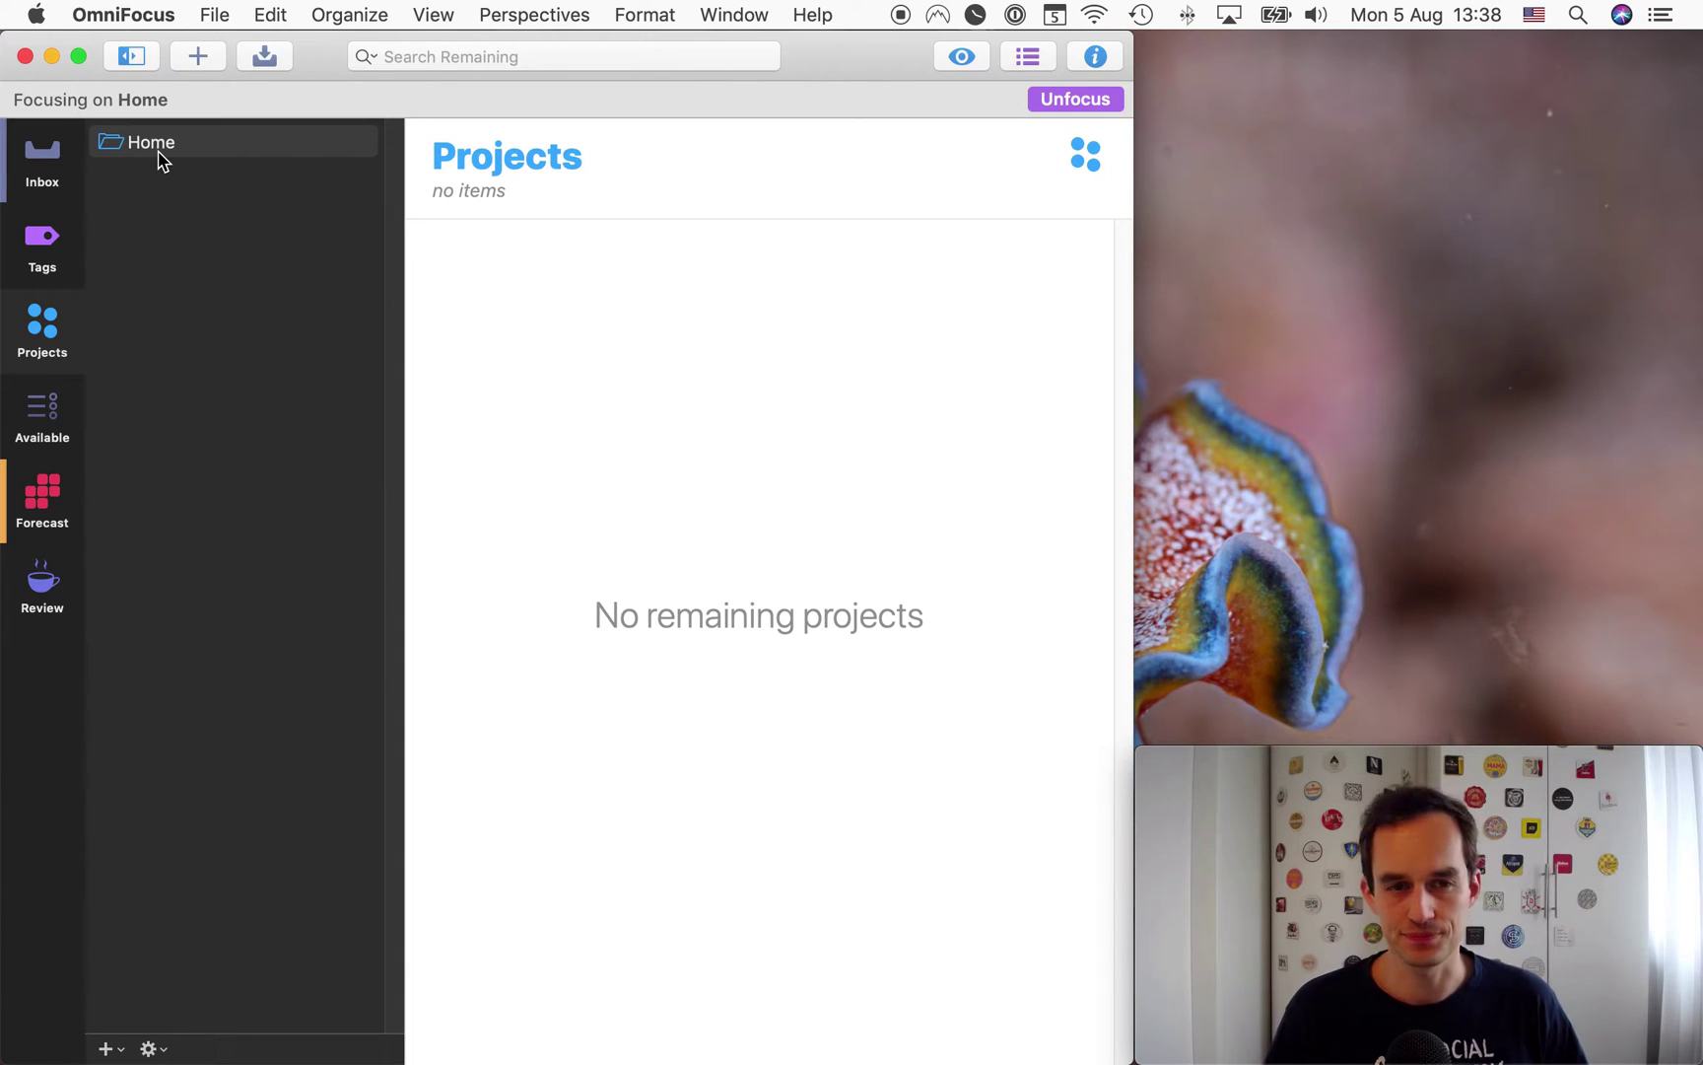
Step: Create a new parallel project under Home named 'Relationships'
click(117, 1047)
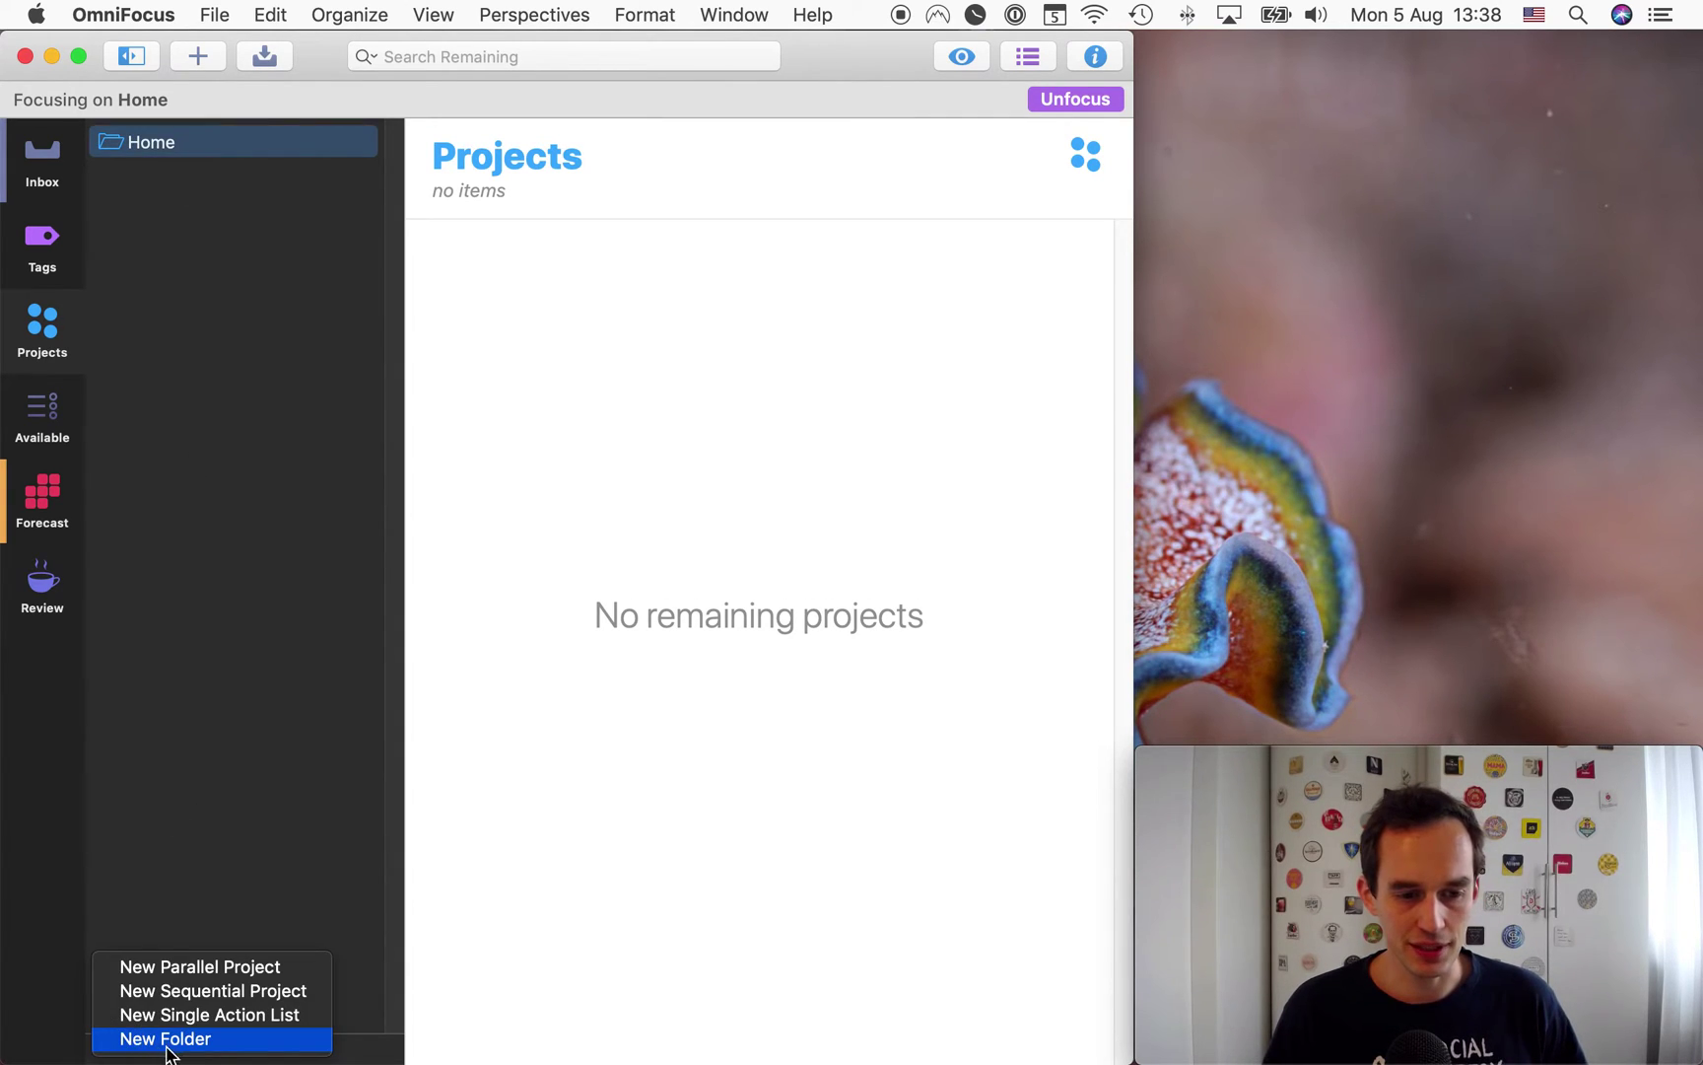
click(197, 966)
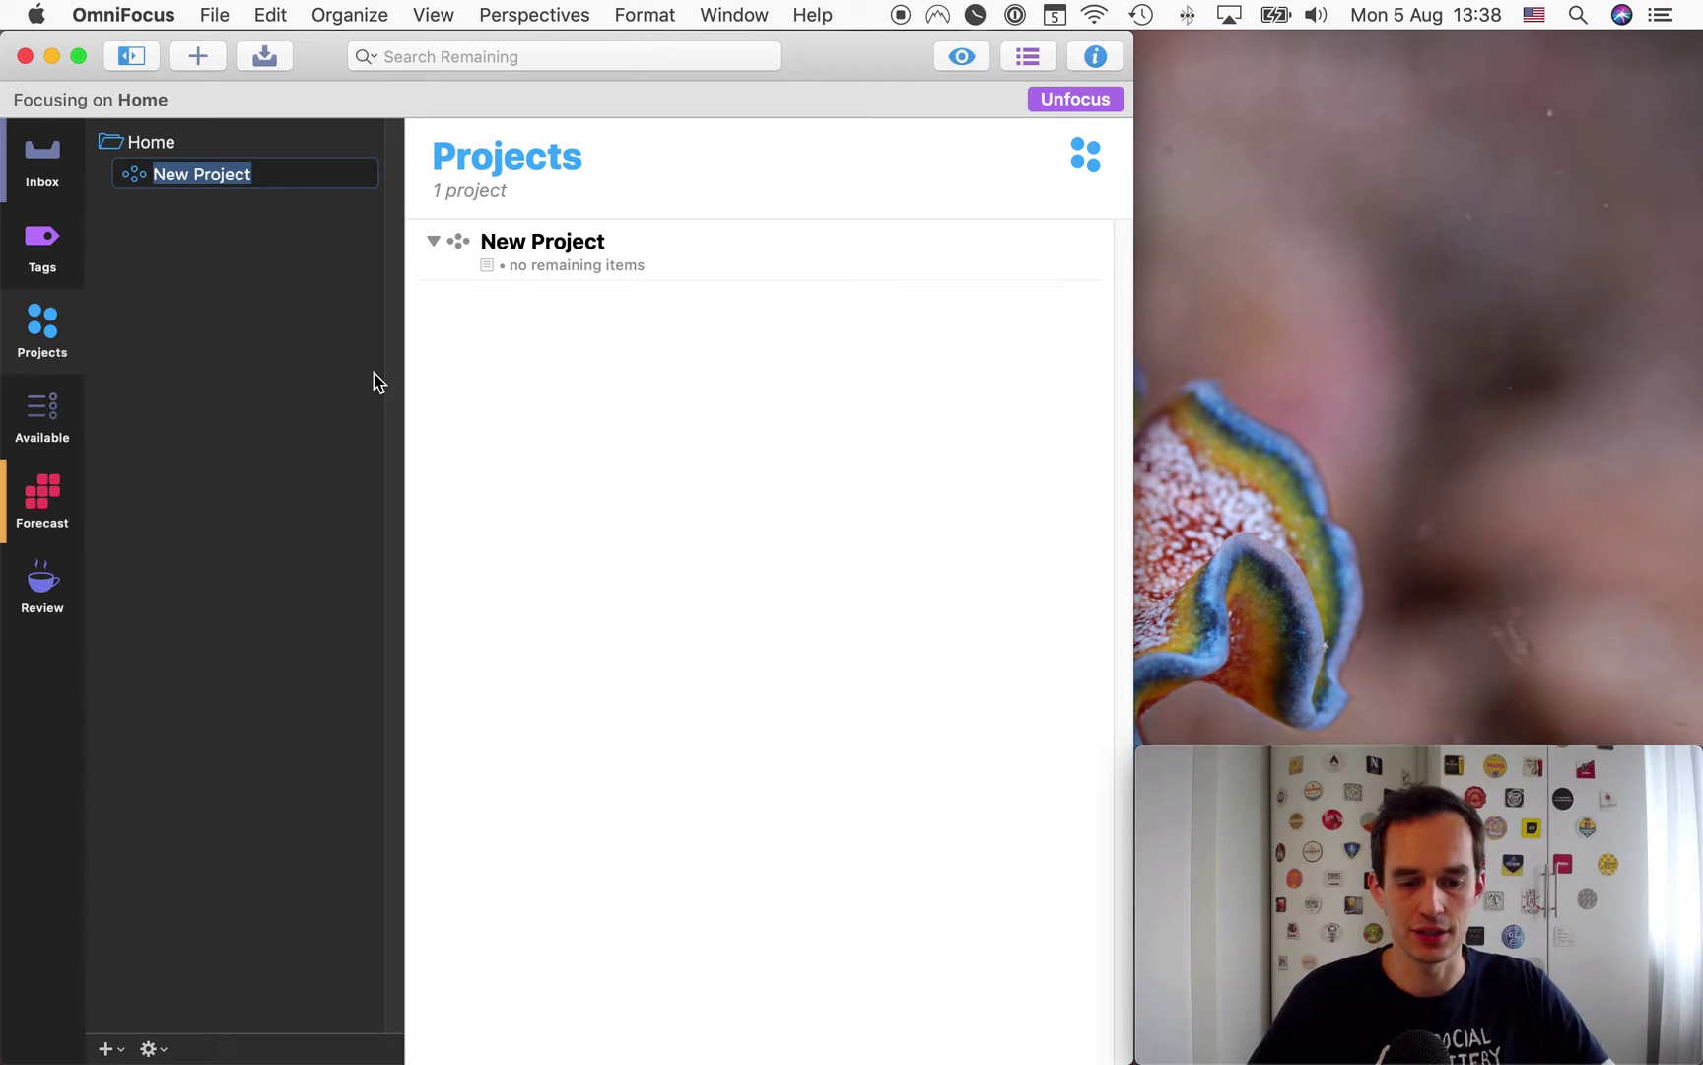
text(Relationship)
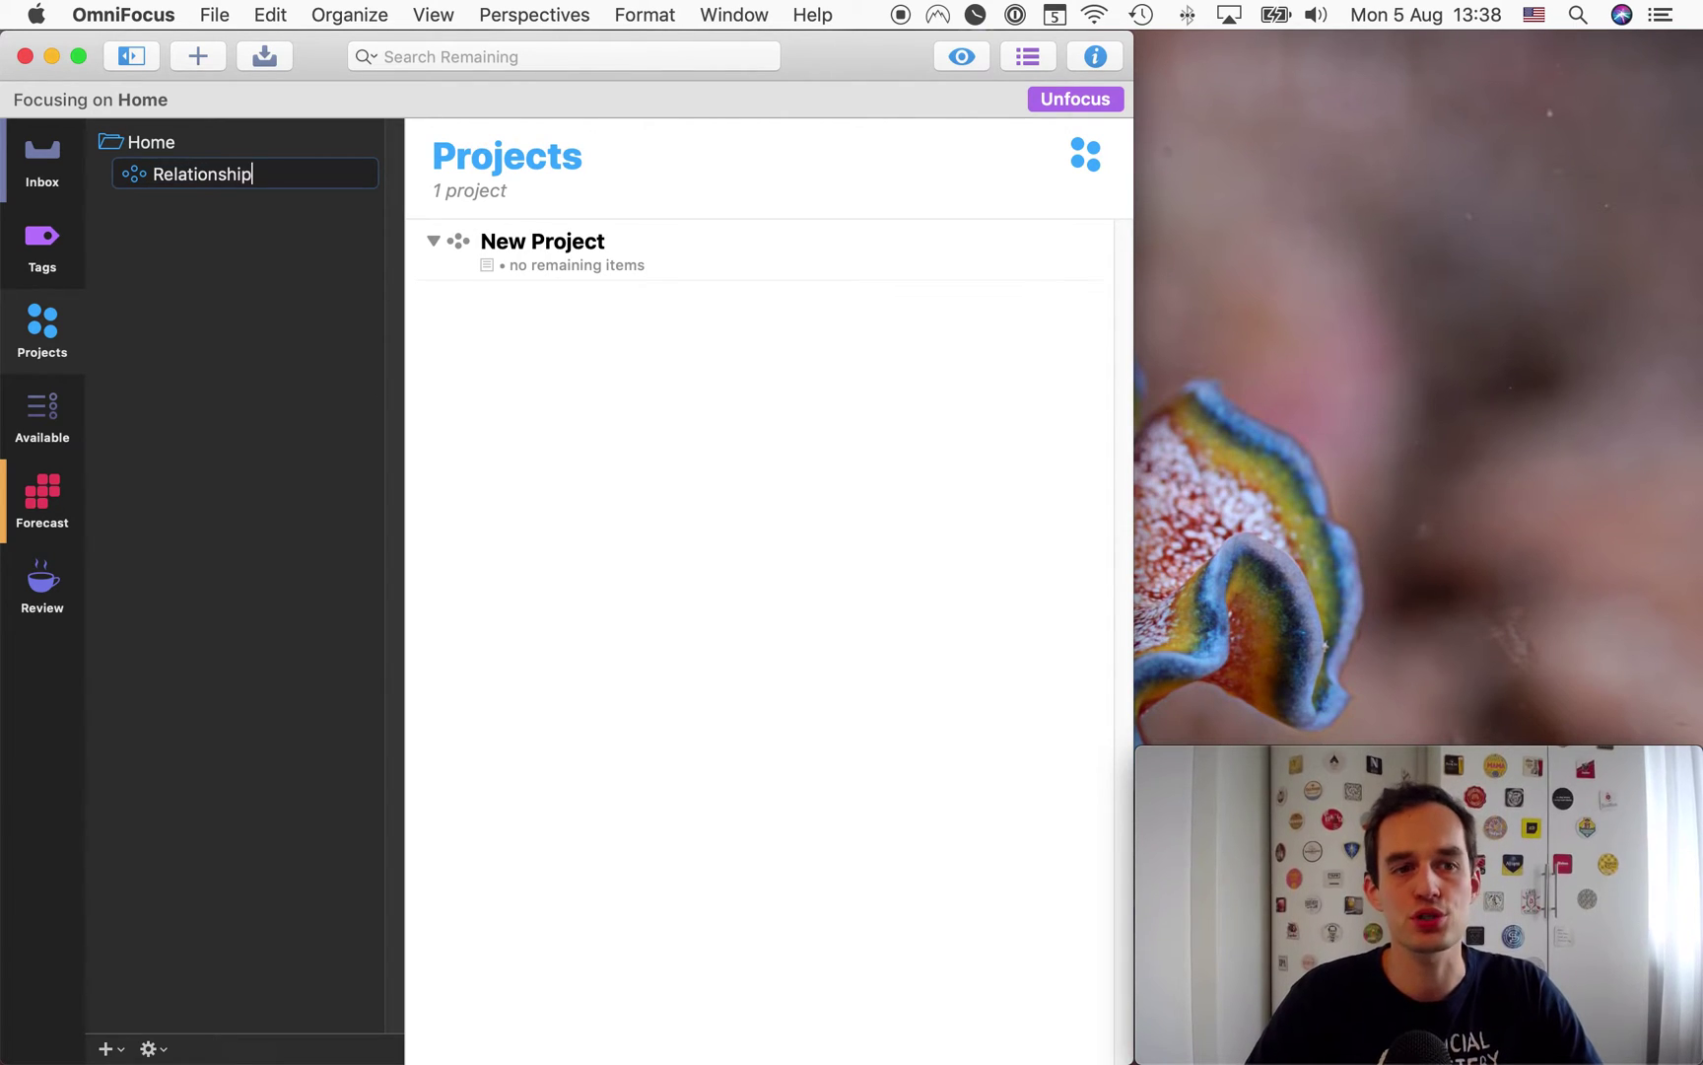
text(s)
key(Return)
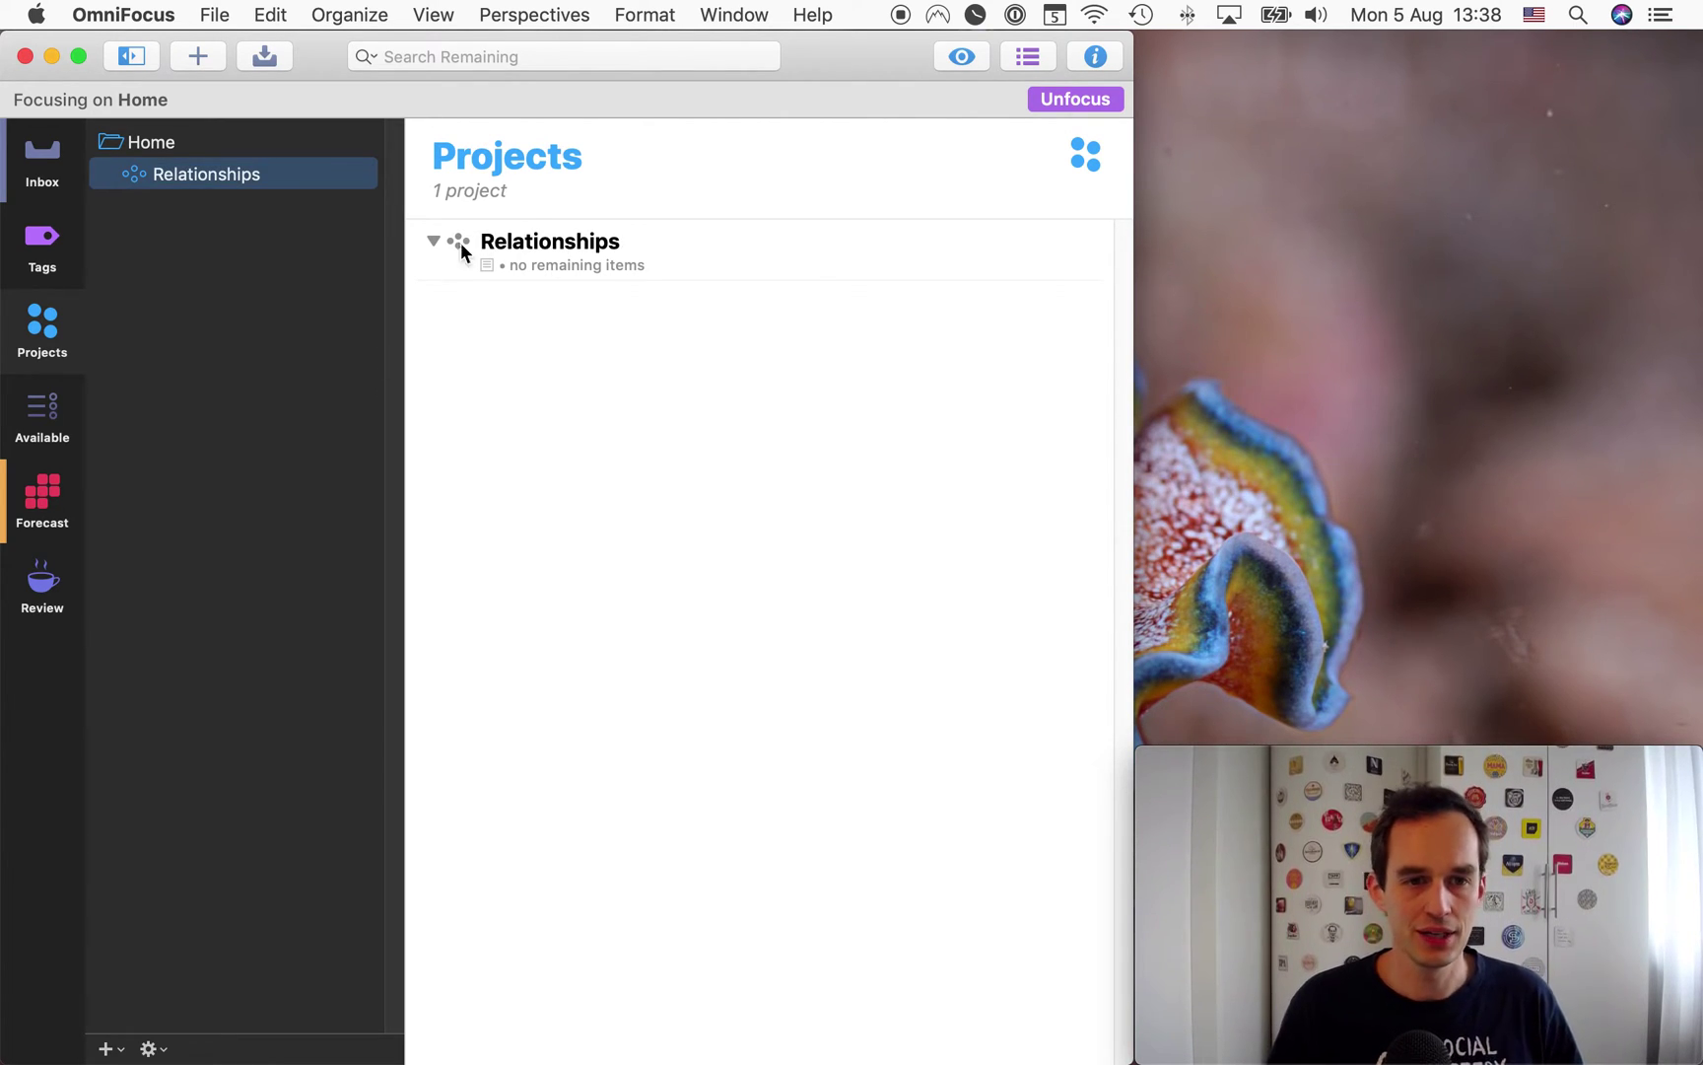
Step: Review the Relationships project's details, restore the window width, and return to the Inbox
click(1095, 56)
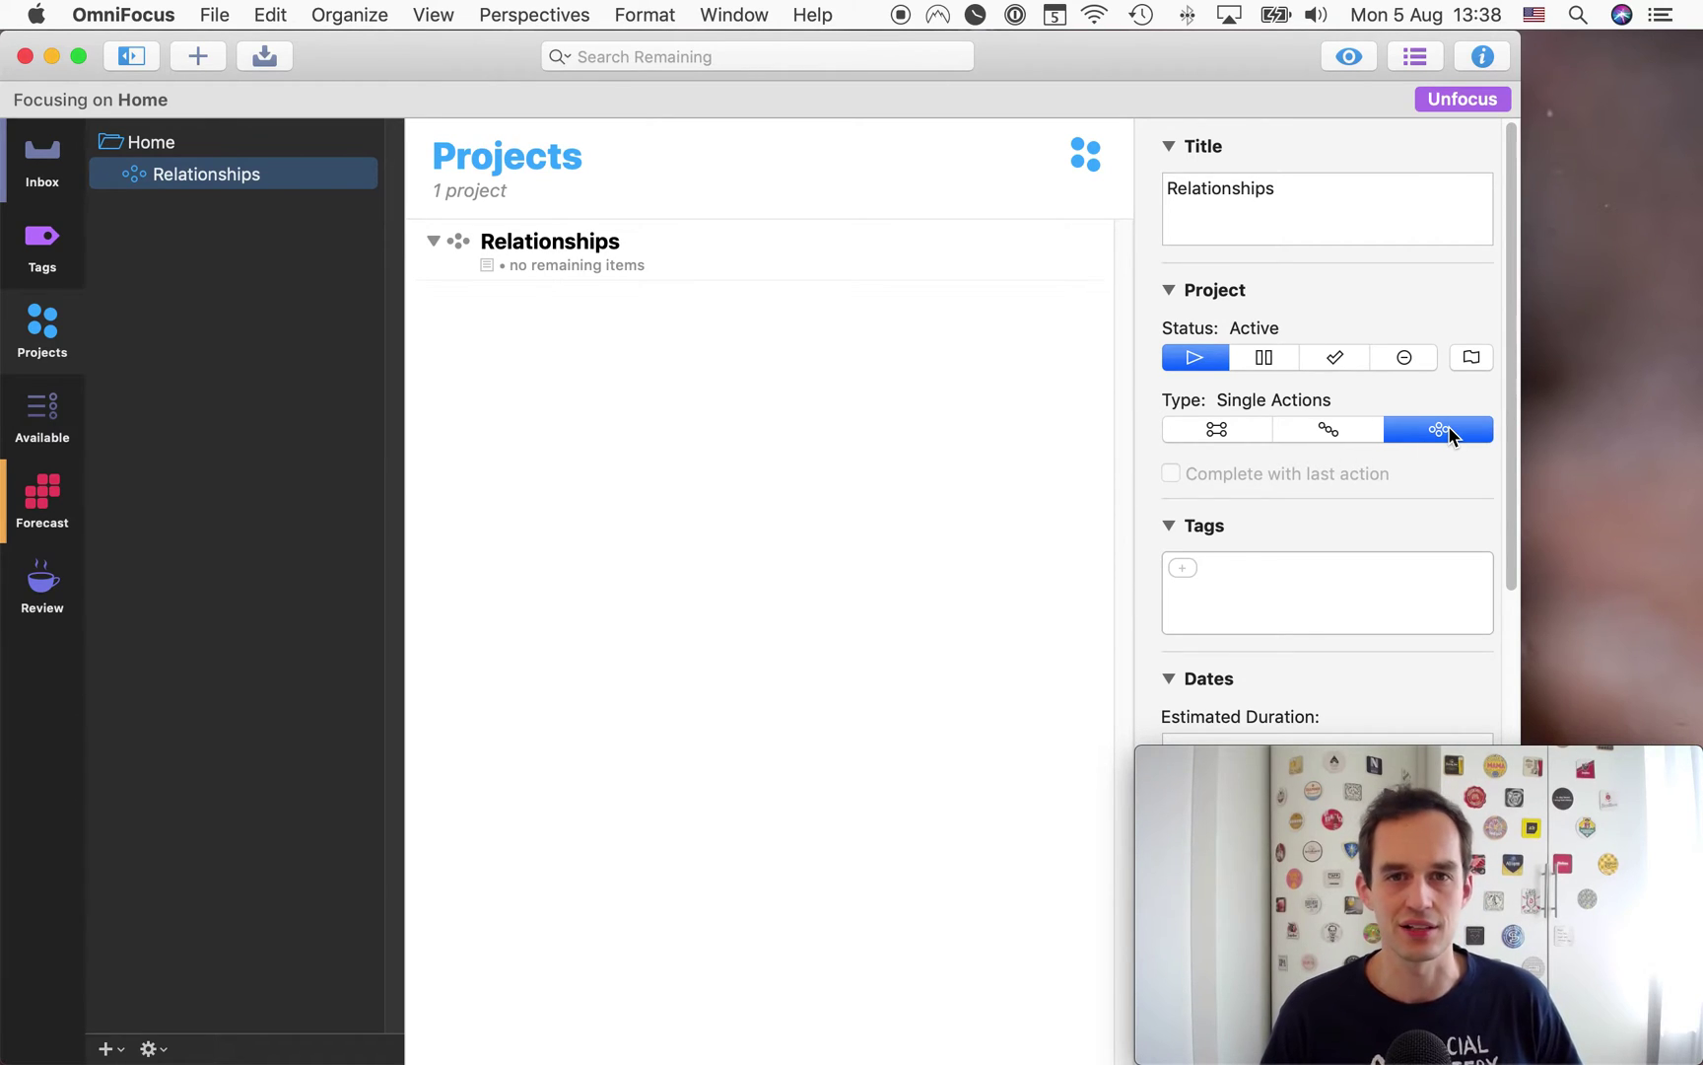
click(1483, 56)
drag(1493, 103, 1128, 175)
click(673, 255)
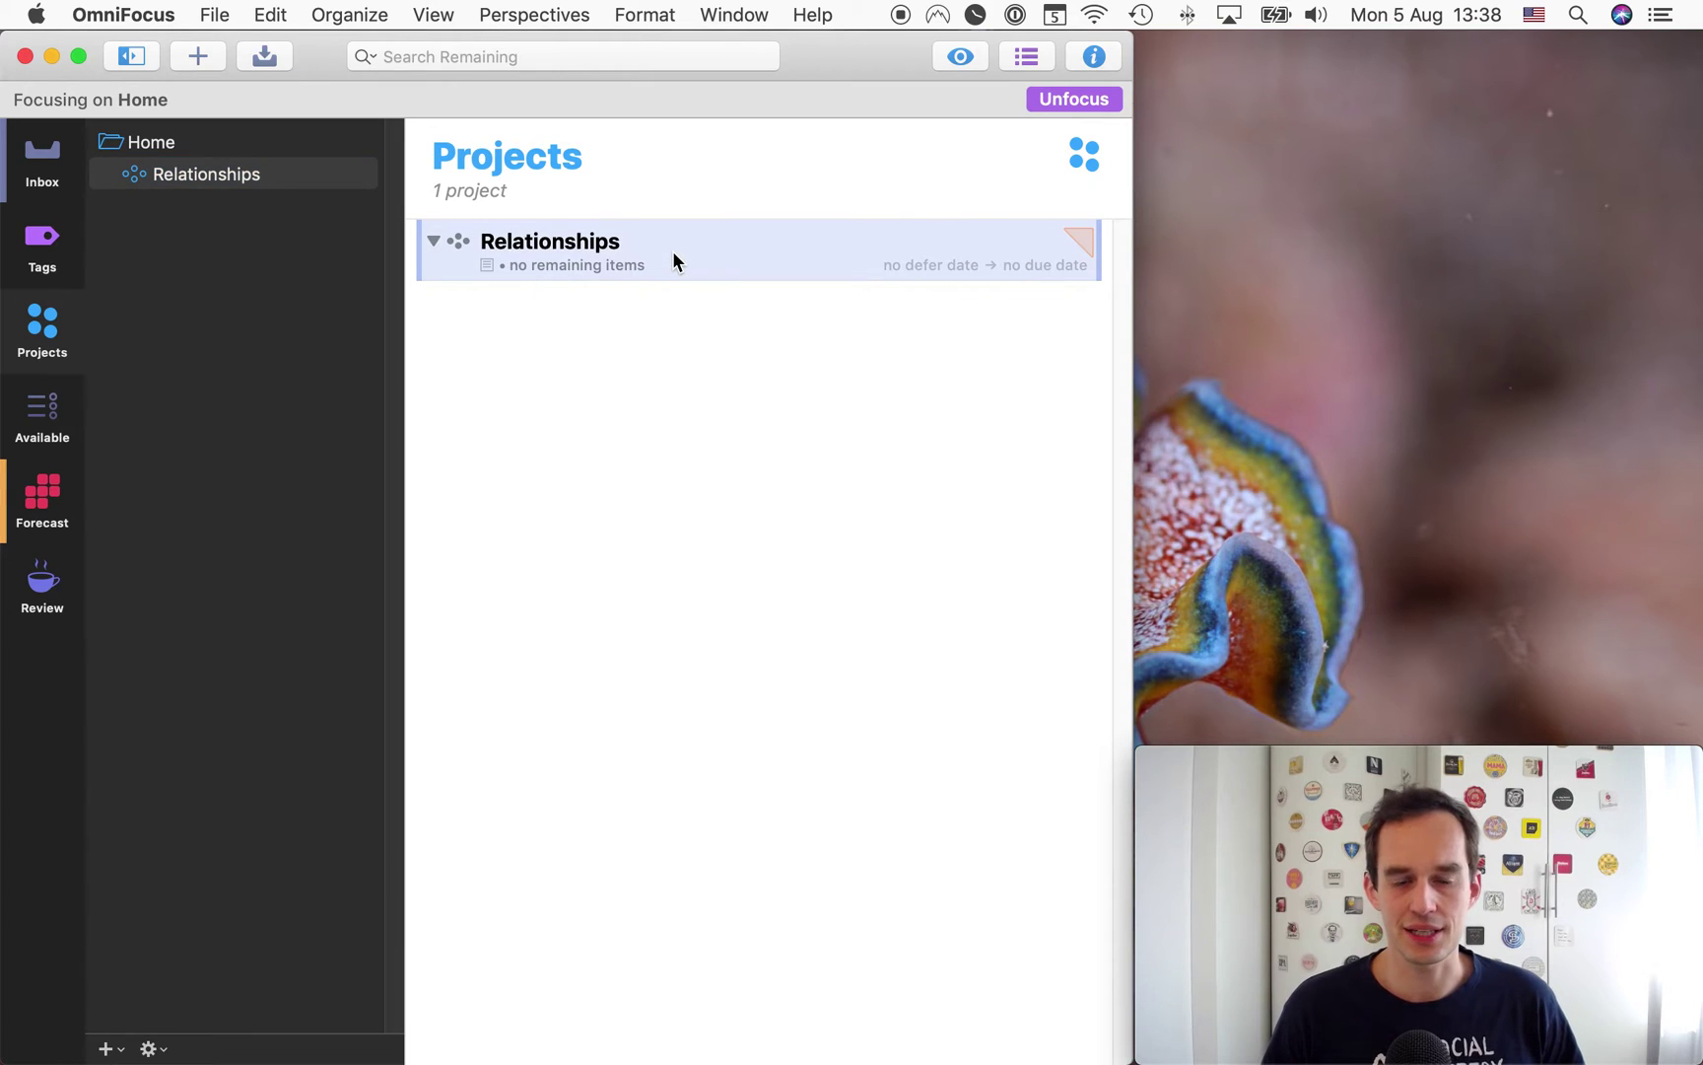
key(super+1)
Step: Expand the 'Fwd: New submission from Contact' note to read the email, then select its title
click(502, 254)
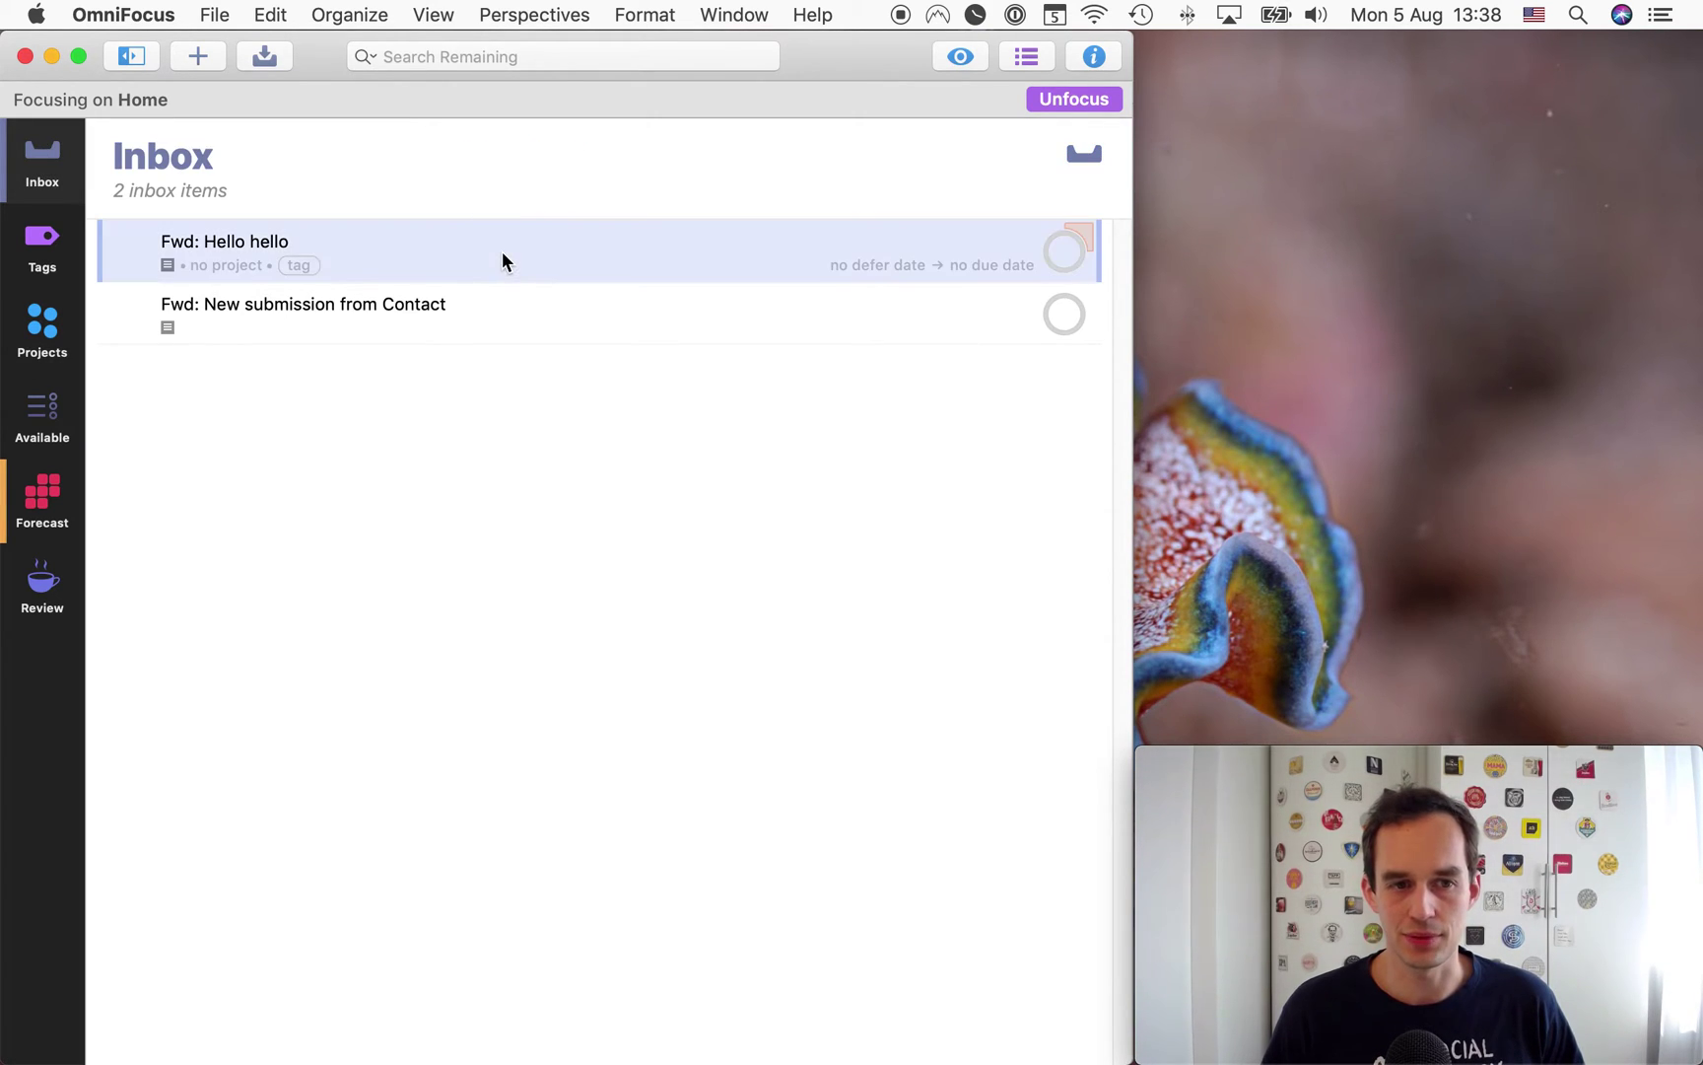
click(468, 314)
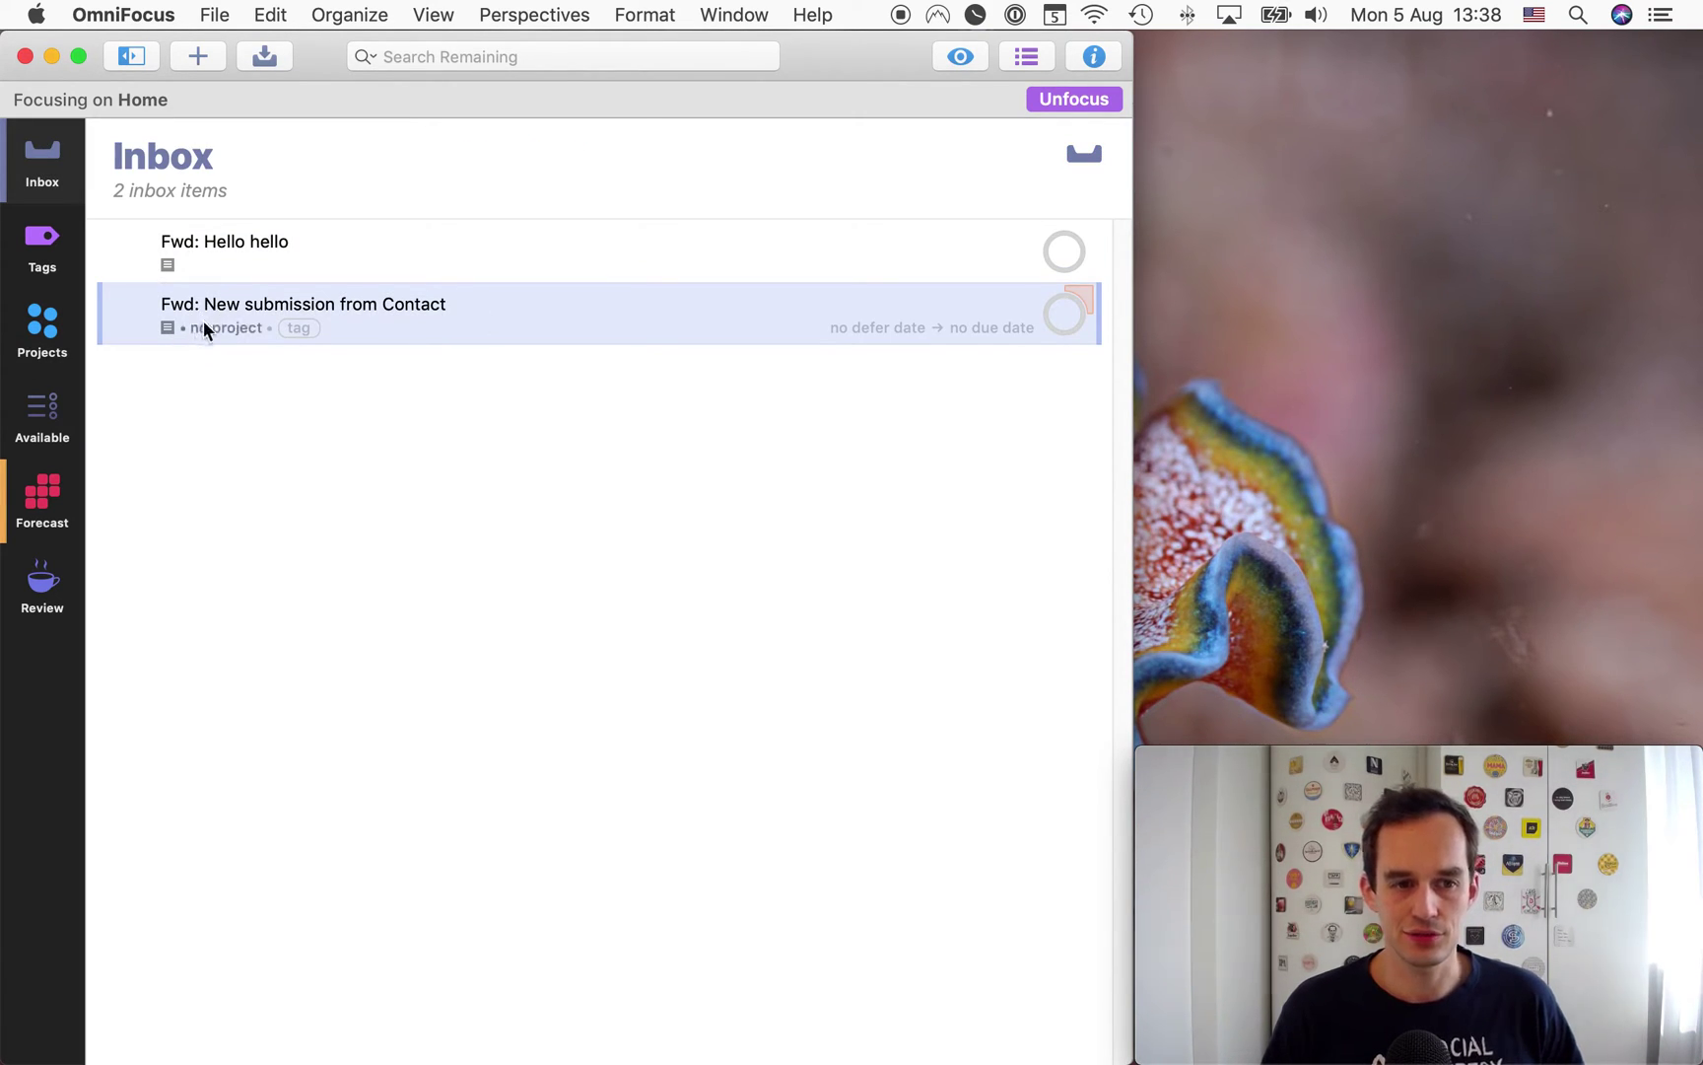
click(232, 301)
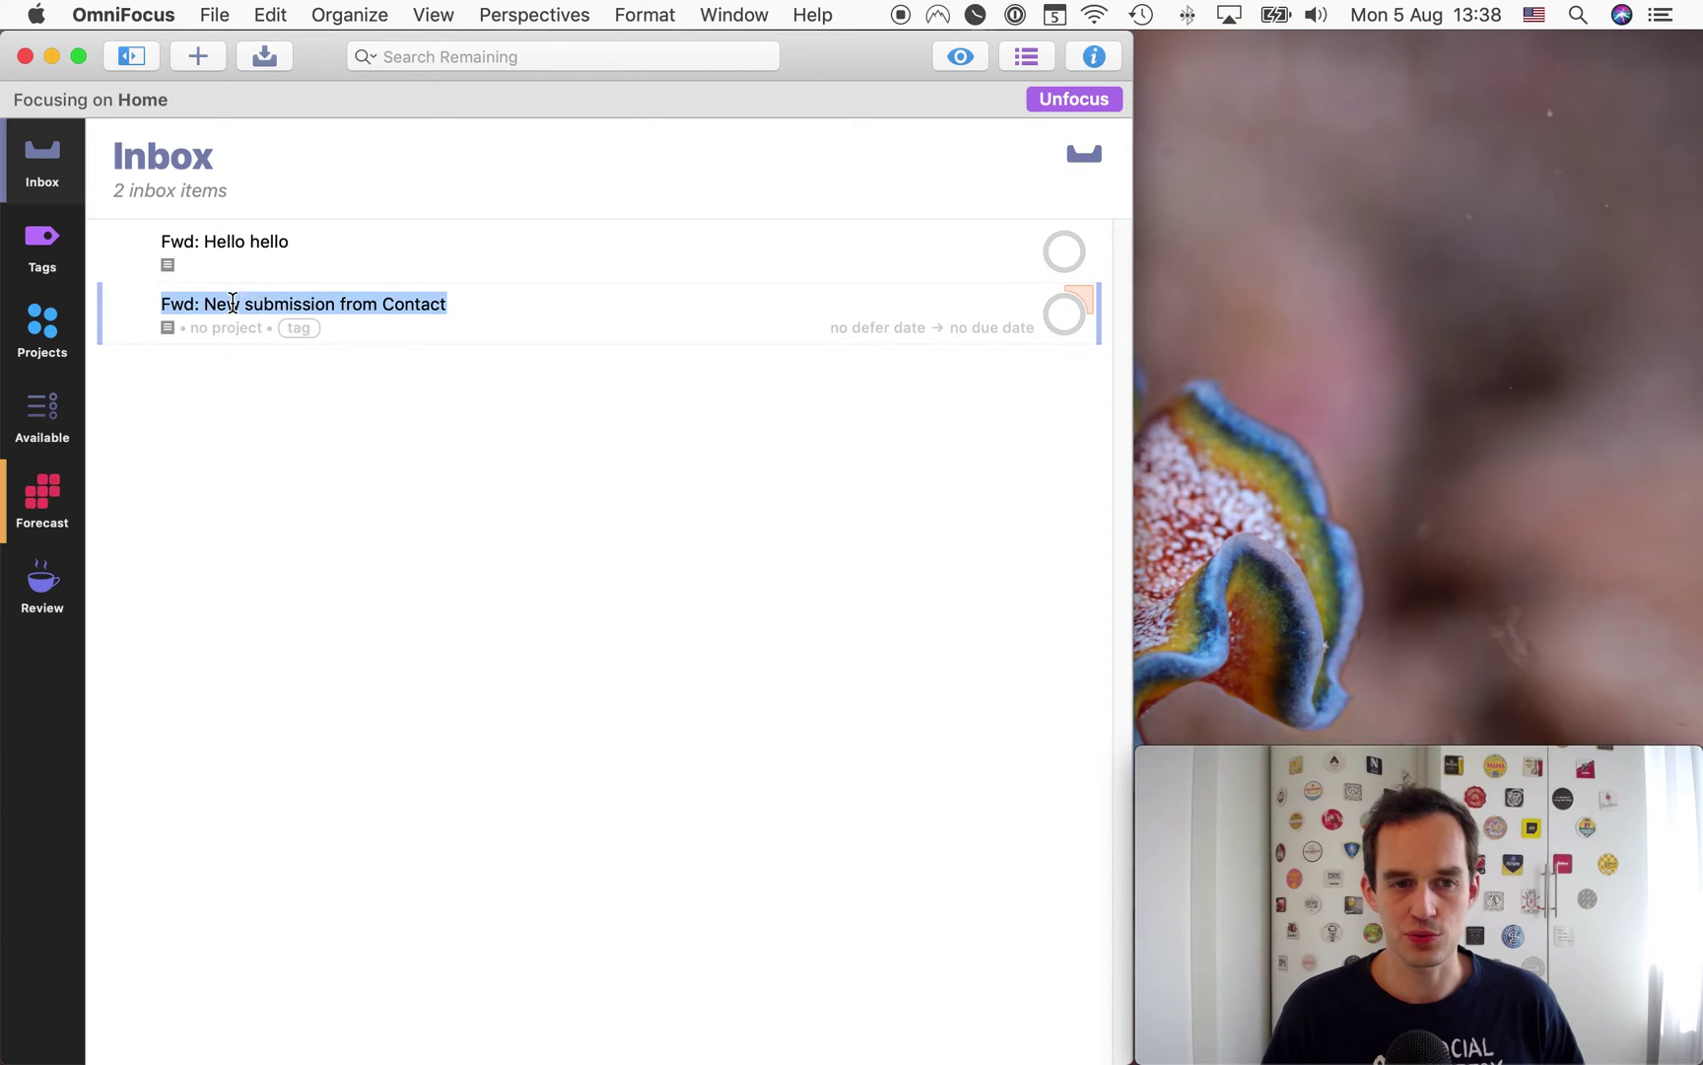
click(187, 326)
click(335, 235)
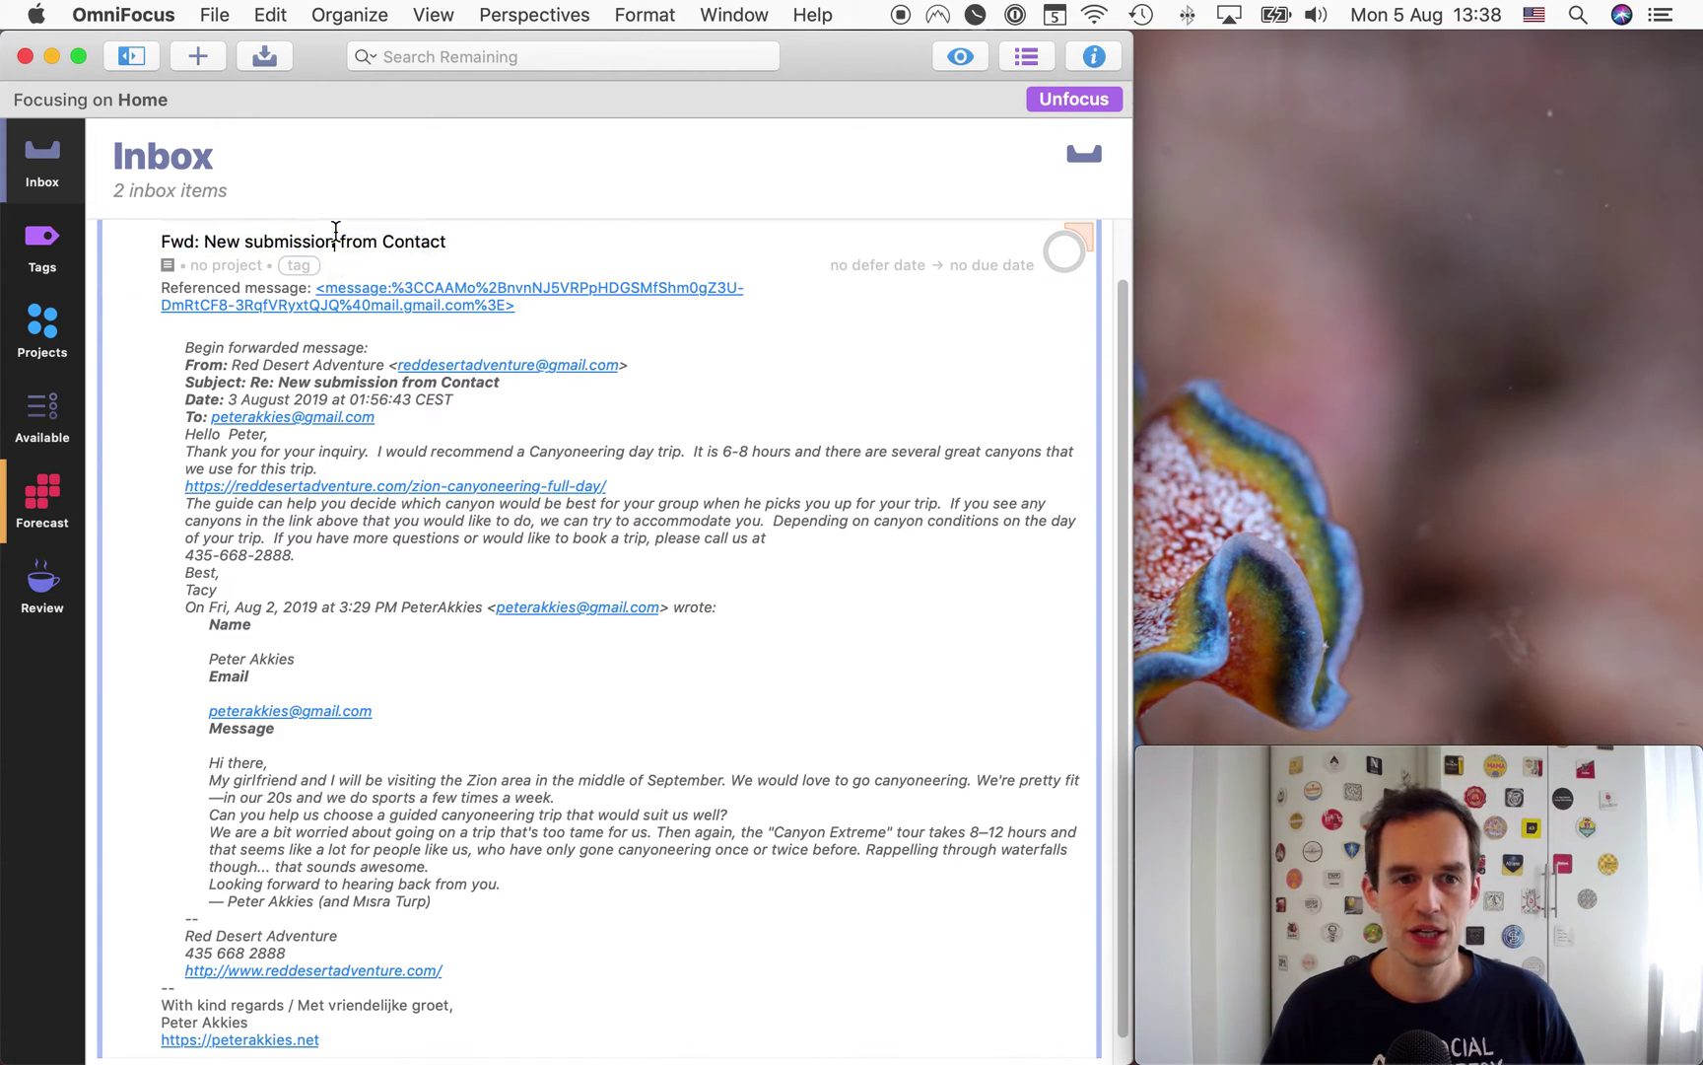
drag(453, 240, 153, 241)
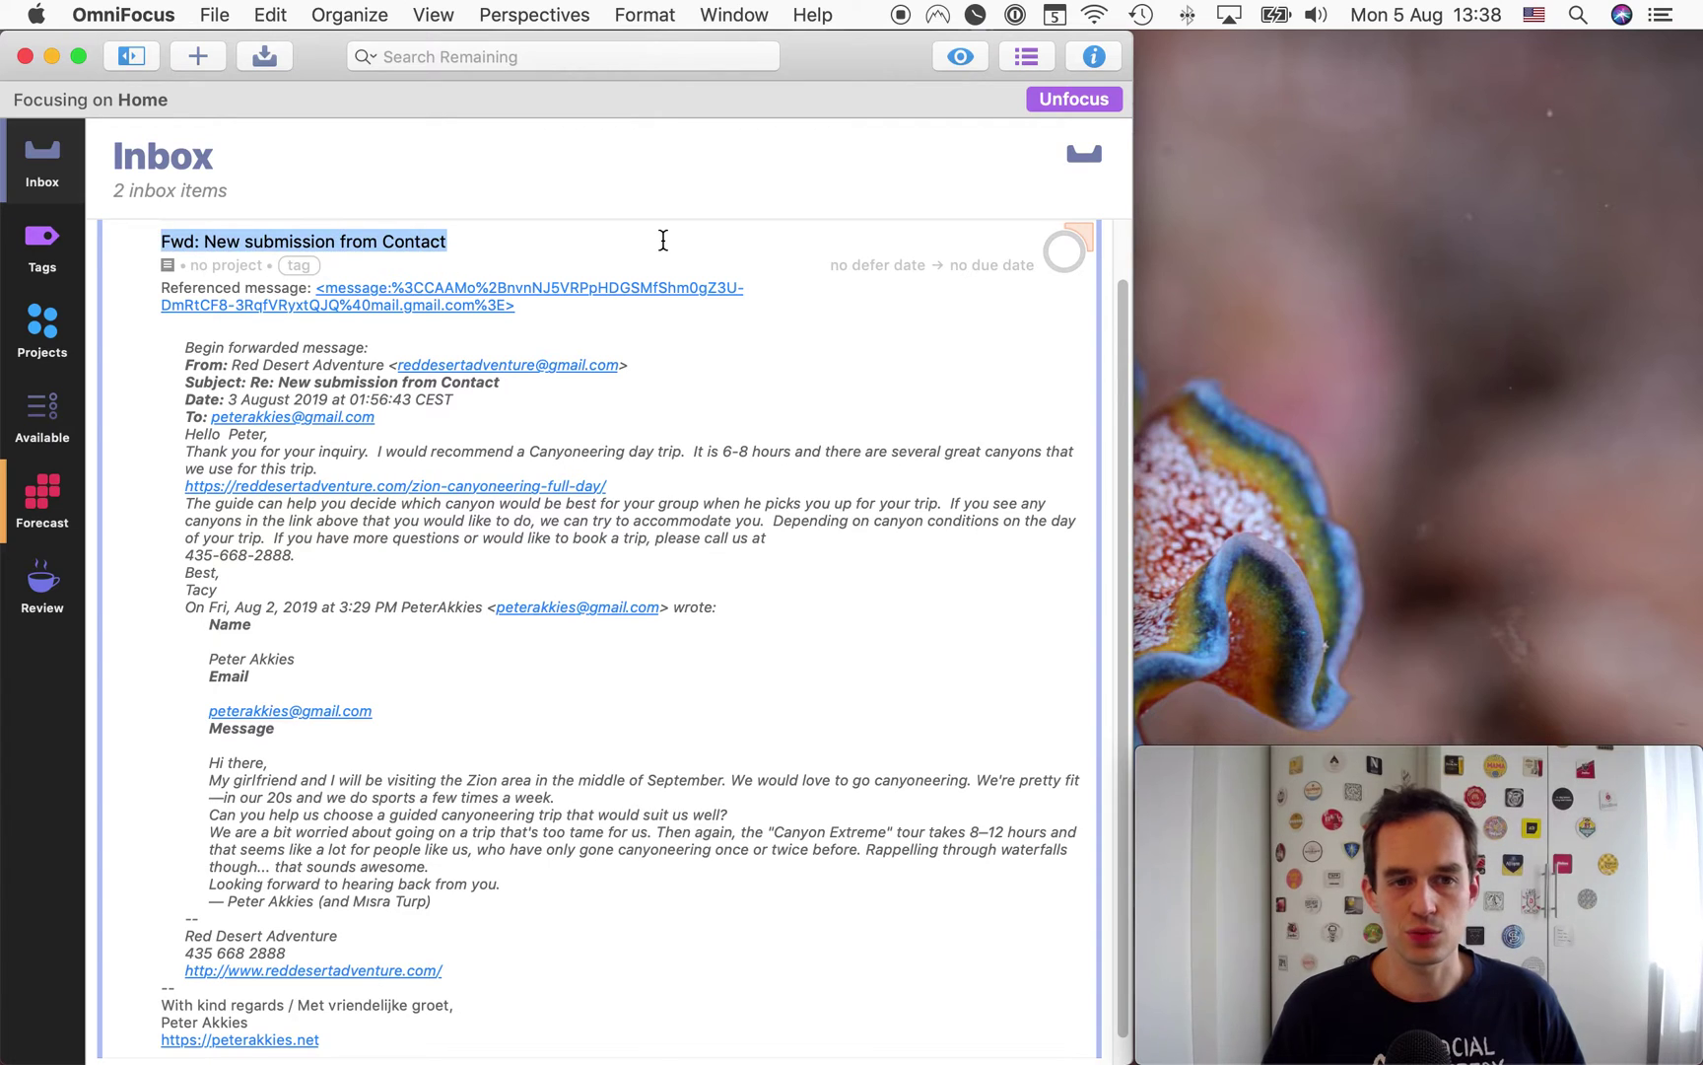
scroll(663, 241, up, 2)
click(170, 326)
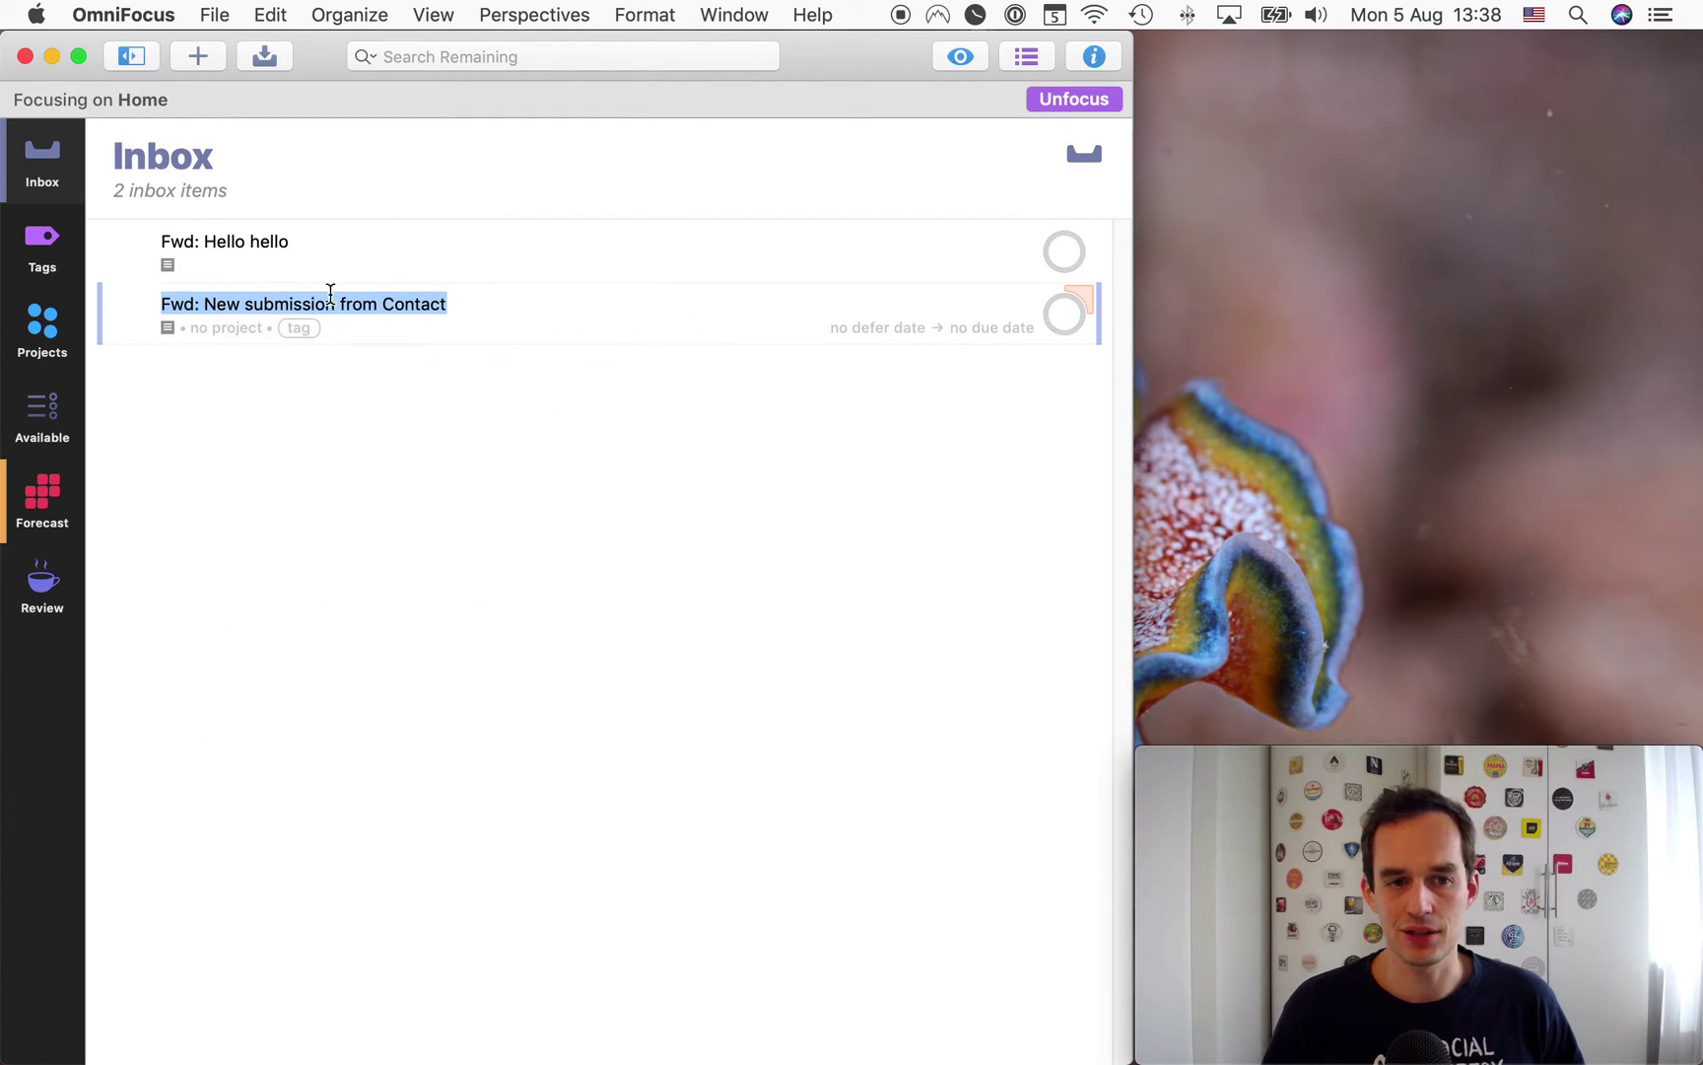
triple_click(494, 301)
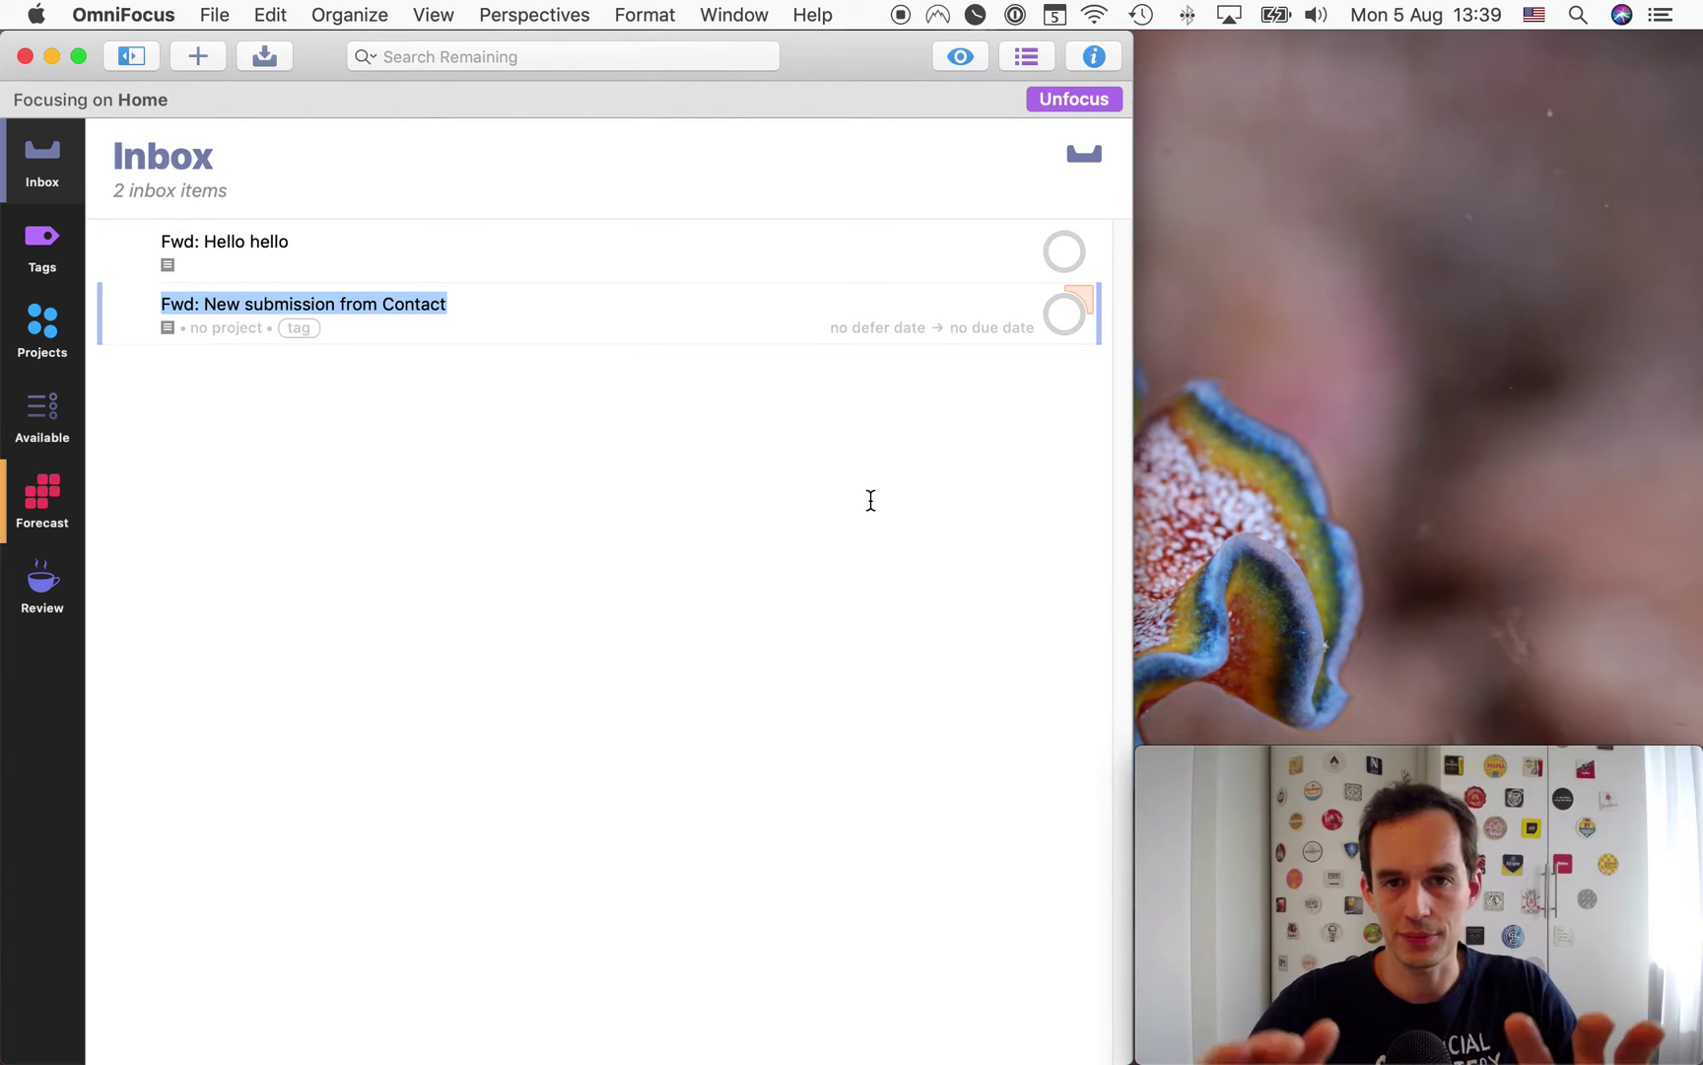
Step: Retitle the task 'Call Red Desert Adventure about guided canyoneering trip', correcting the typo
text(Cal)
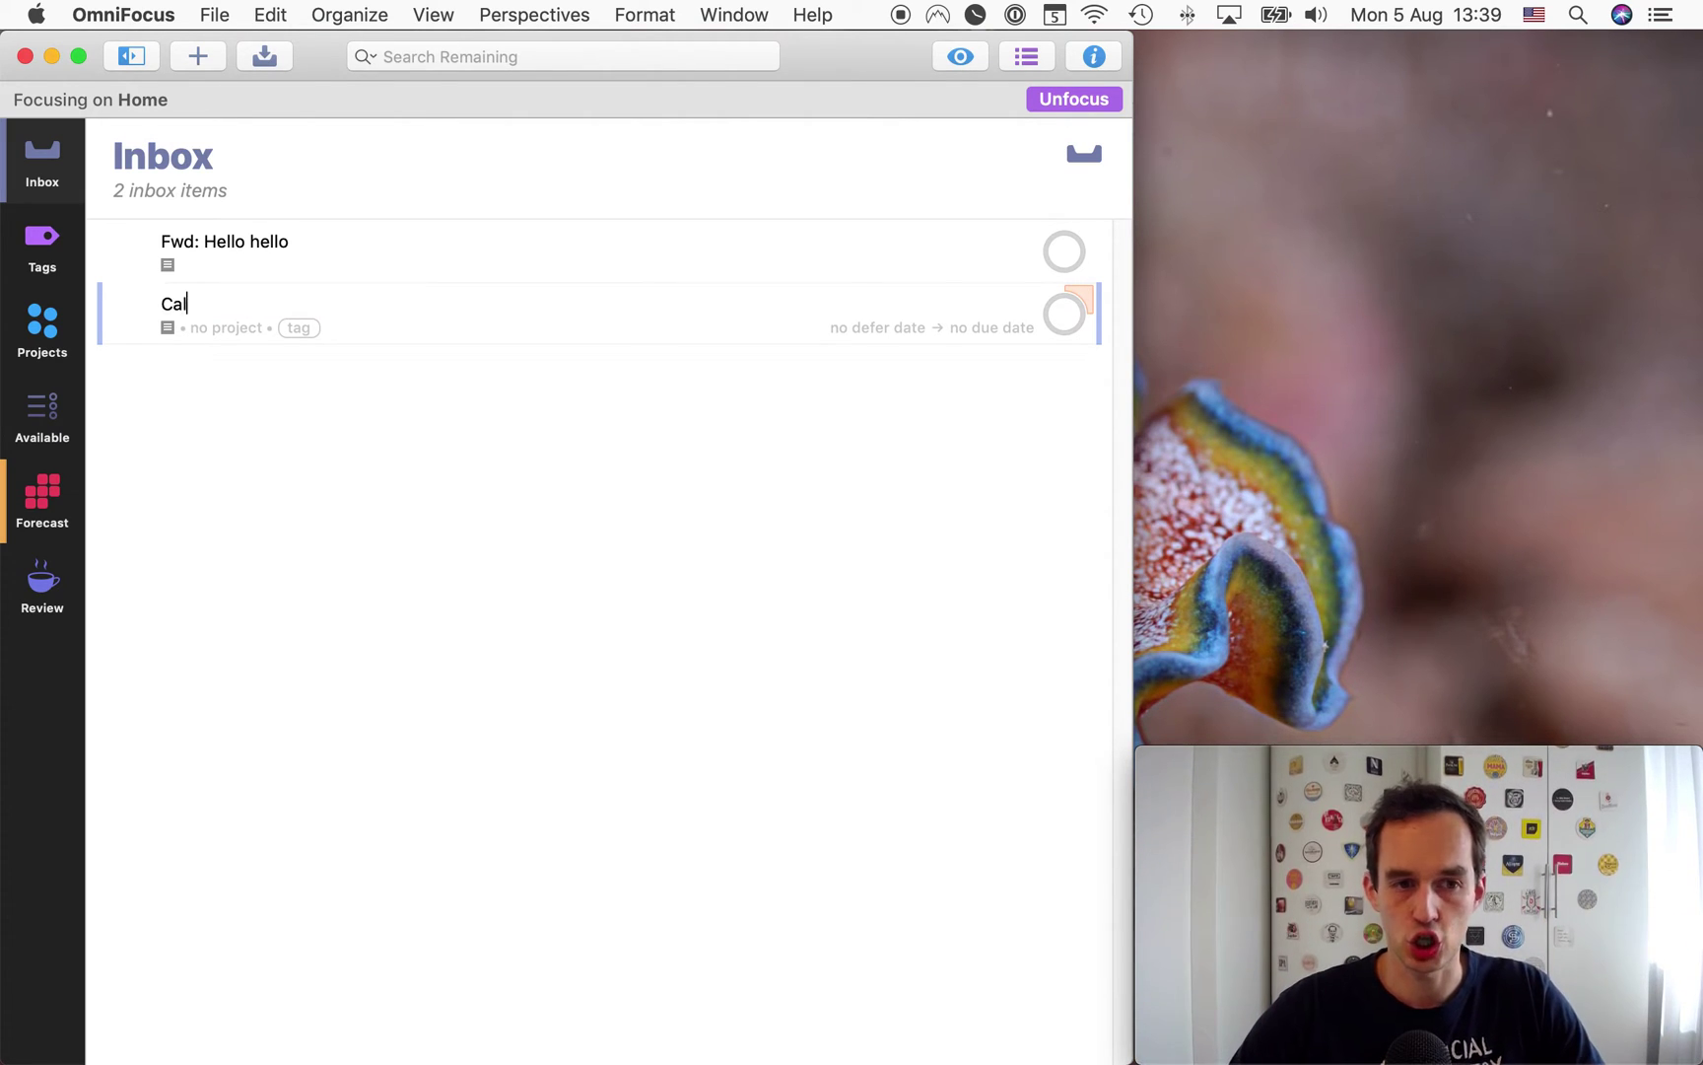
text(l Red Deser)
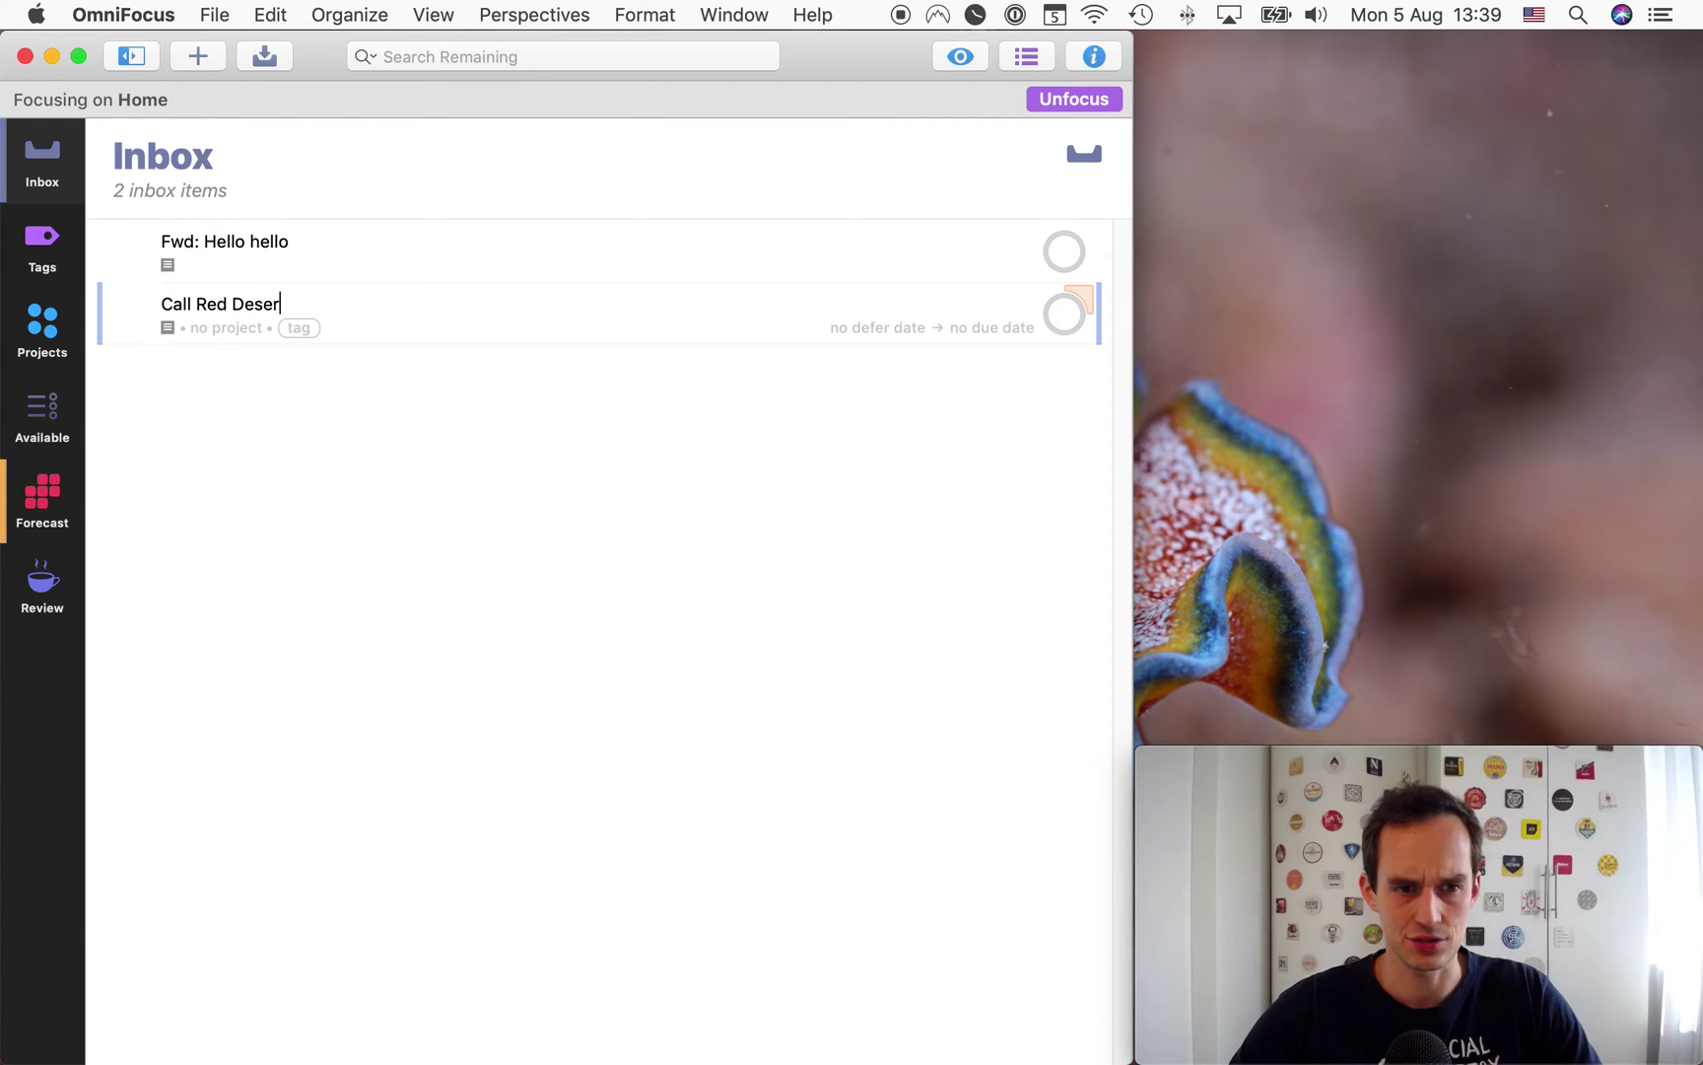
text(t Adventure )
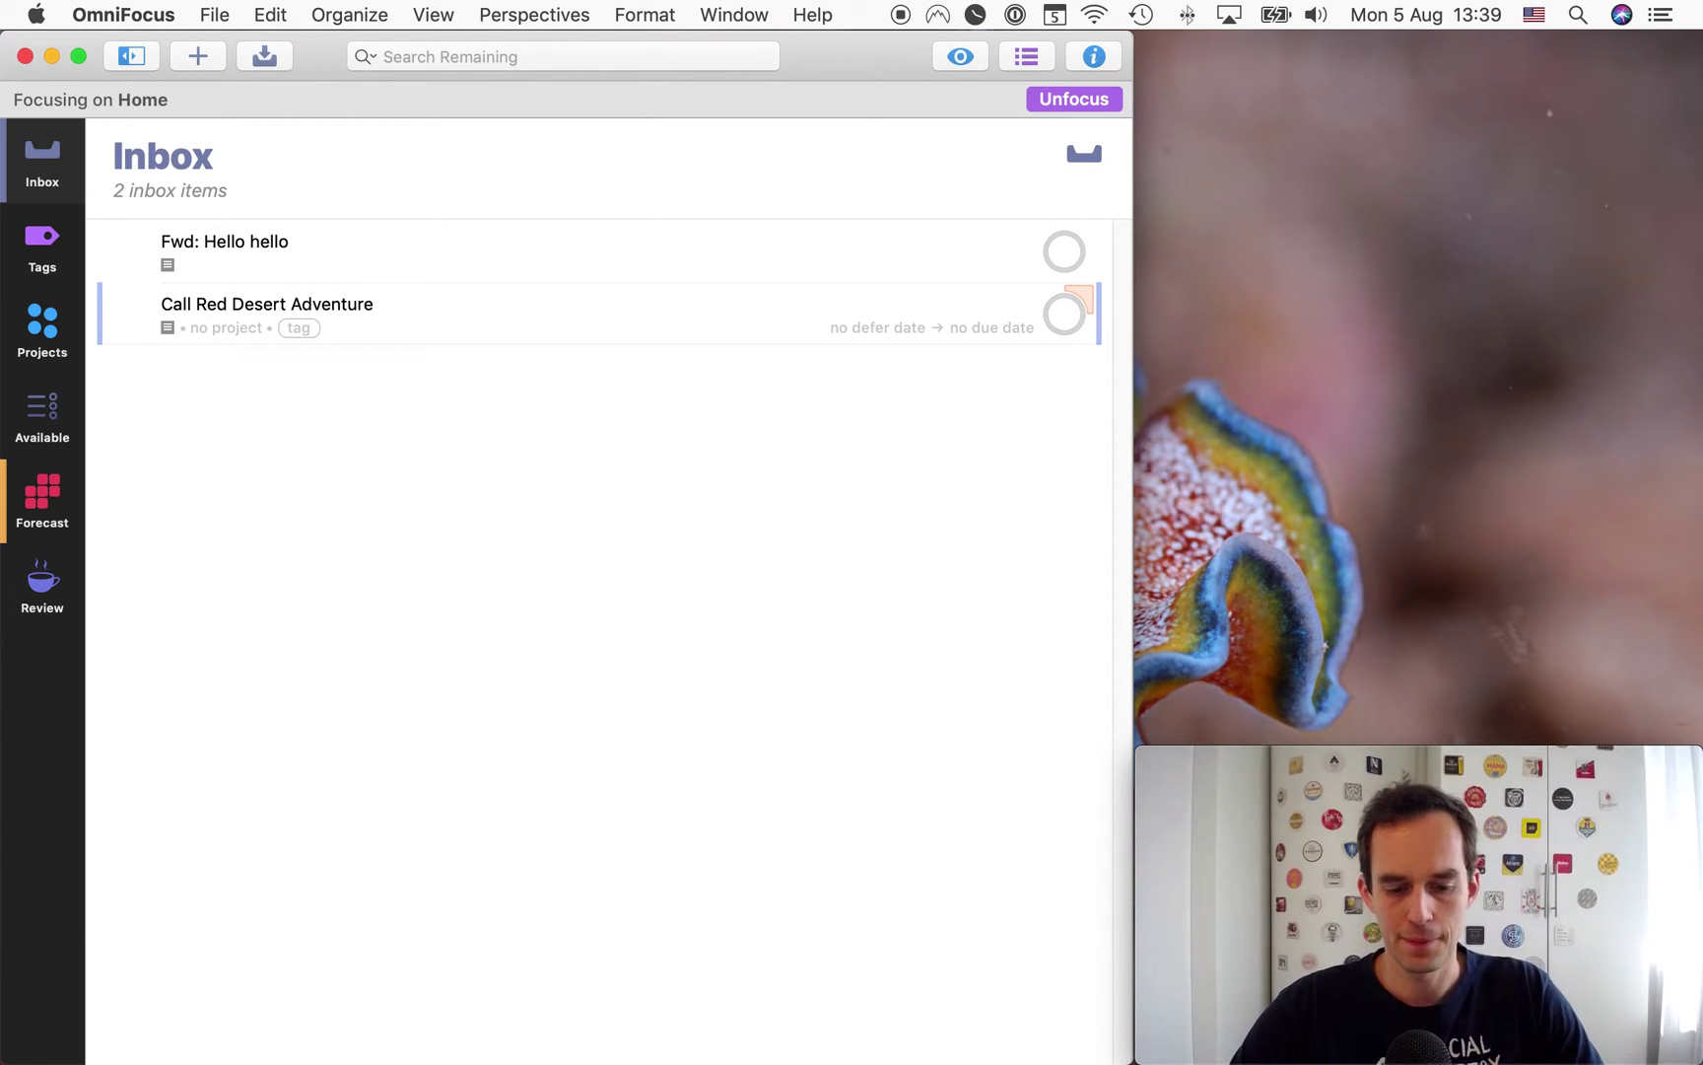
text(about guidedc)
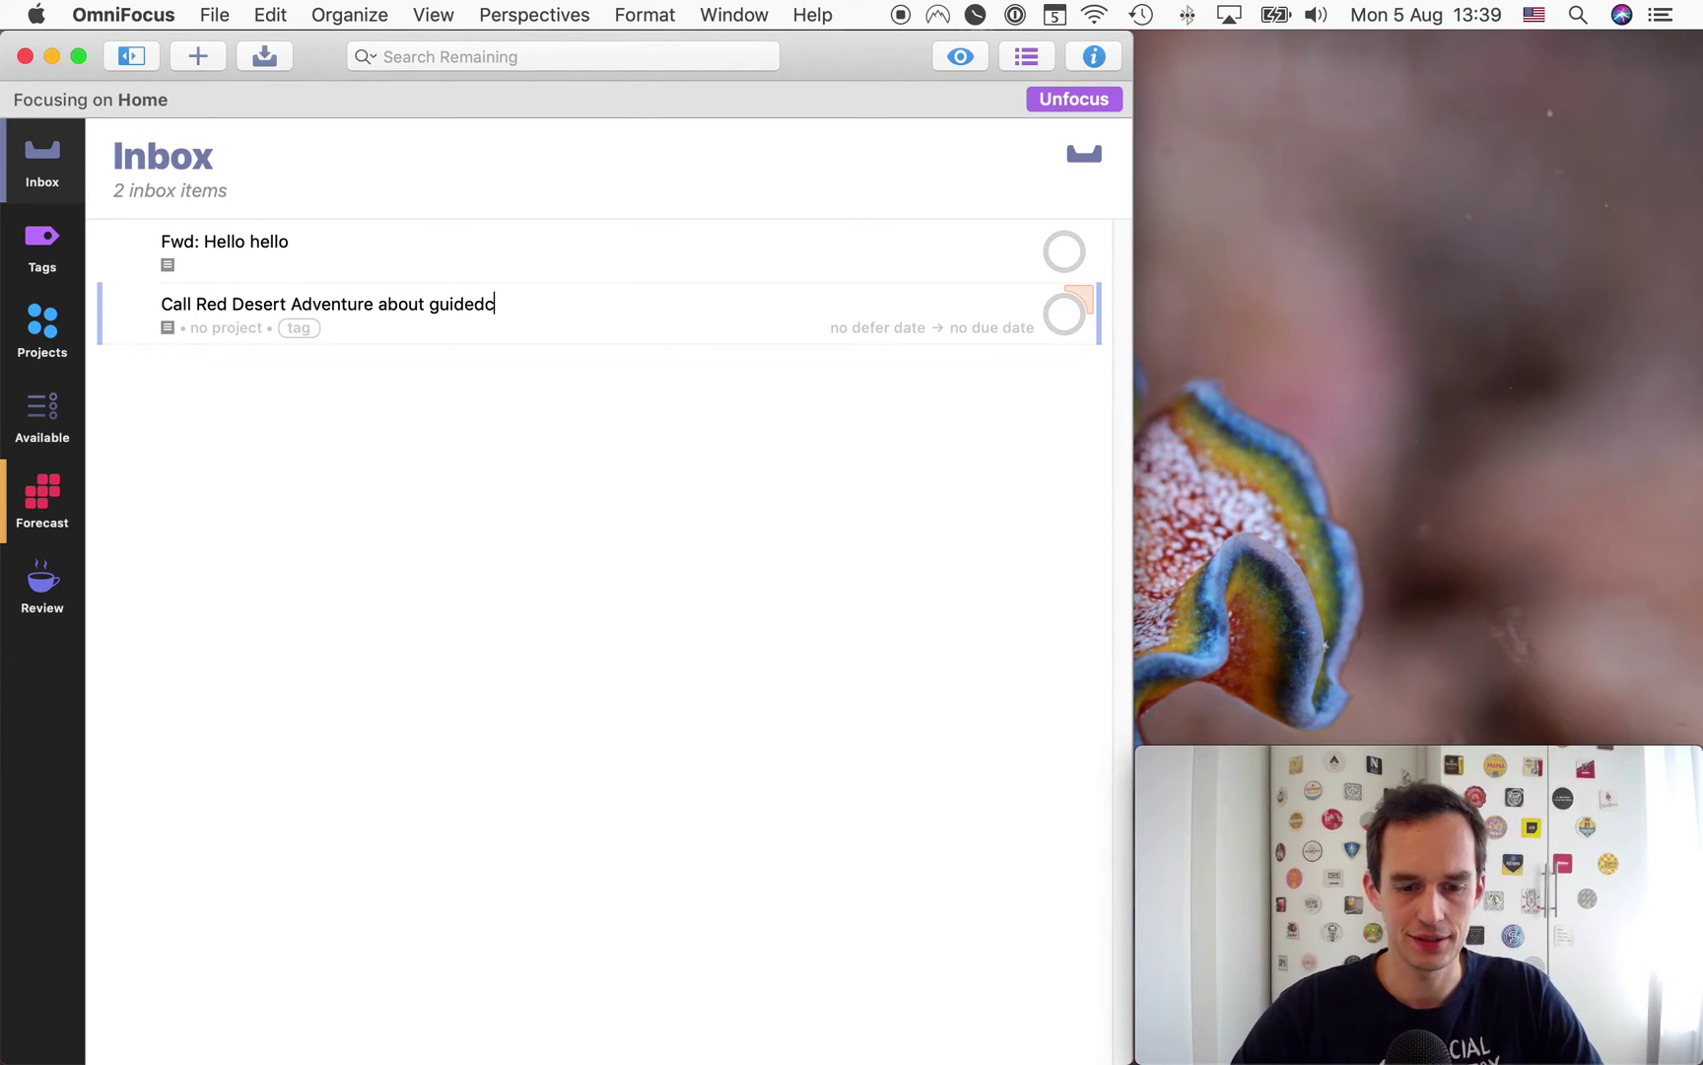
key(BackSpace)
text(canyoneering trip)
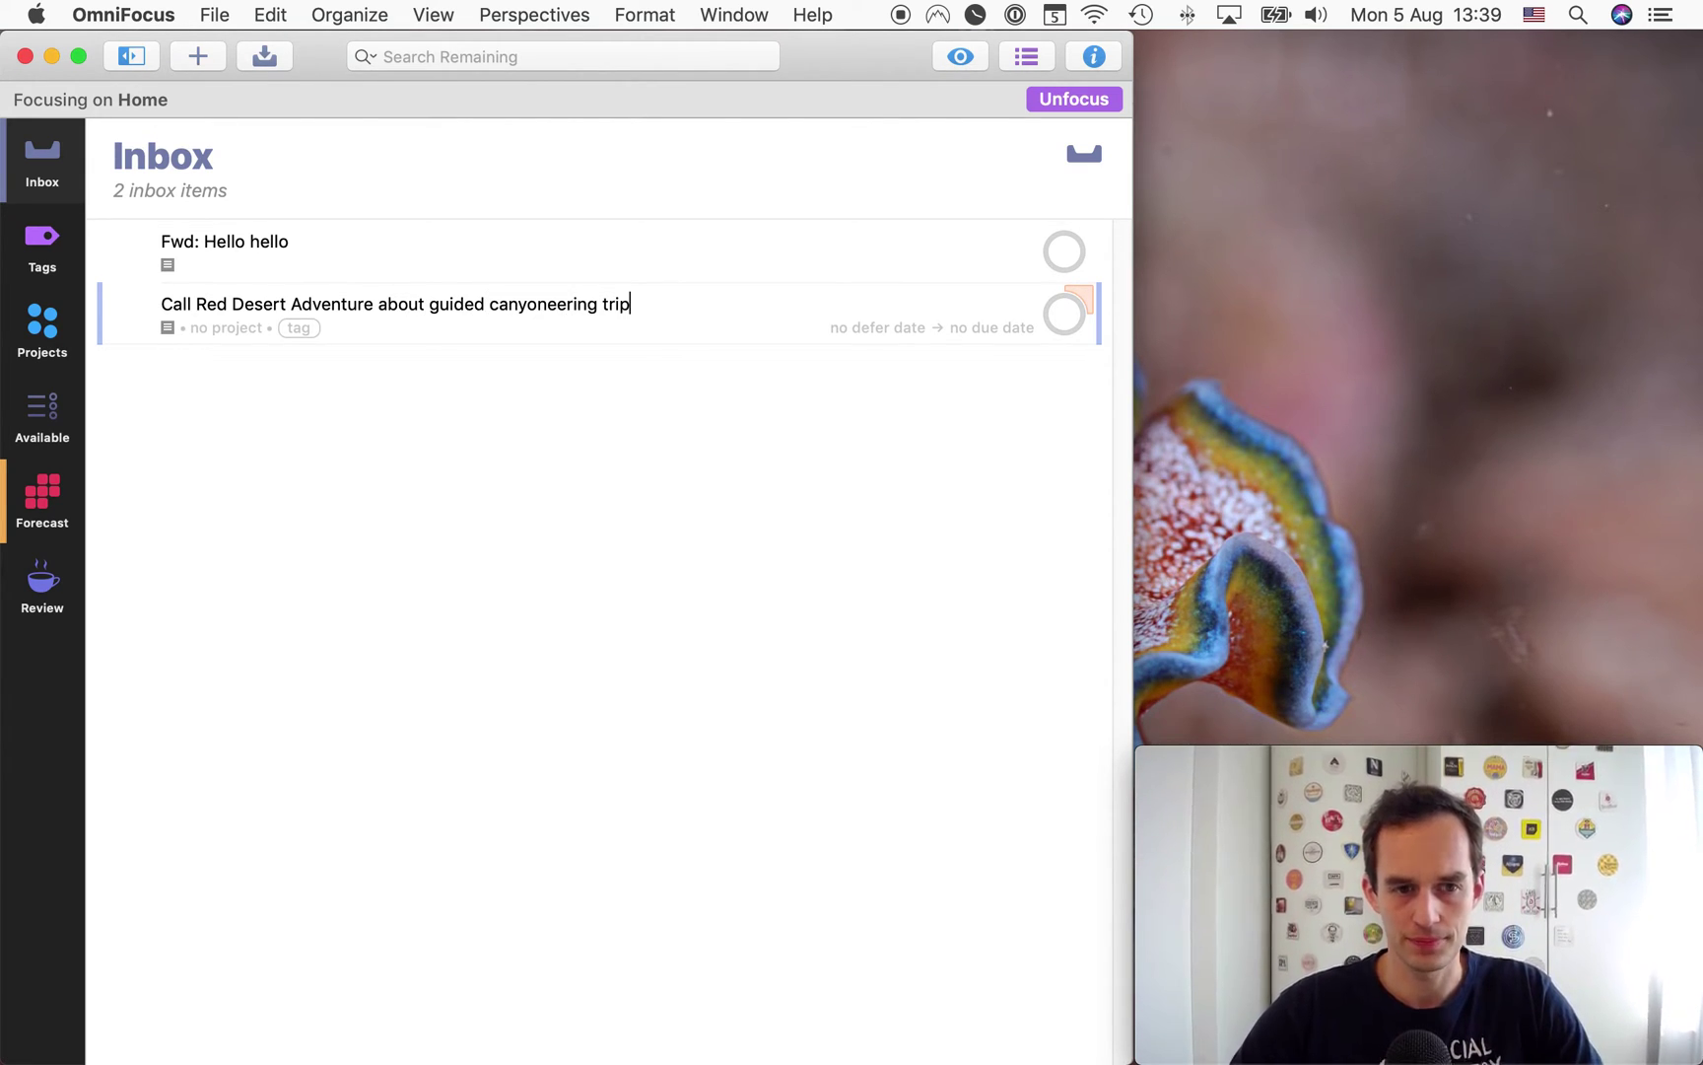
key(Escape)
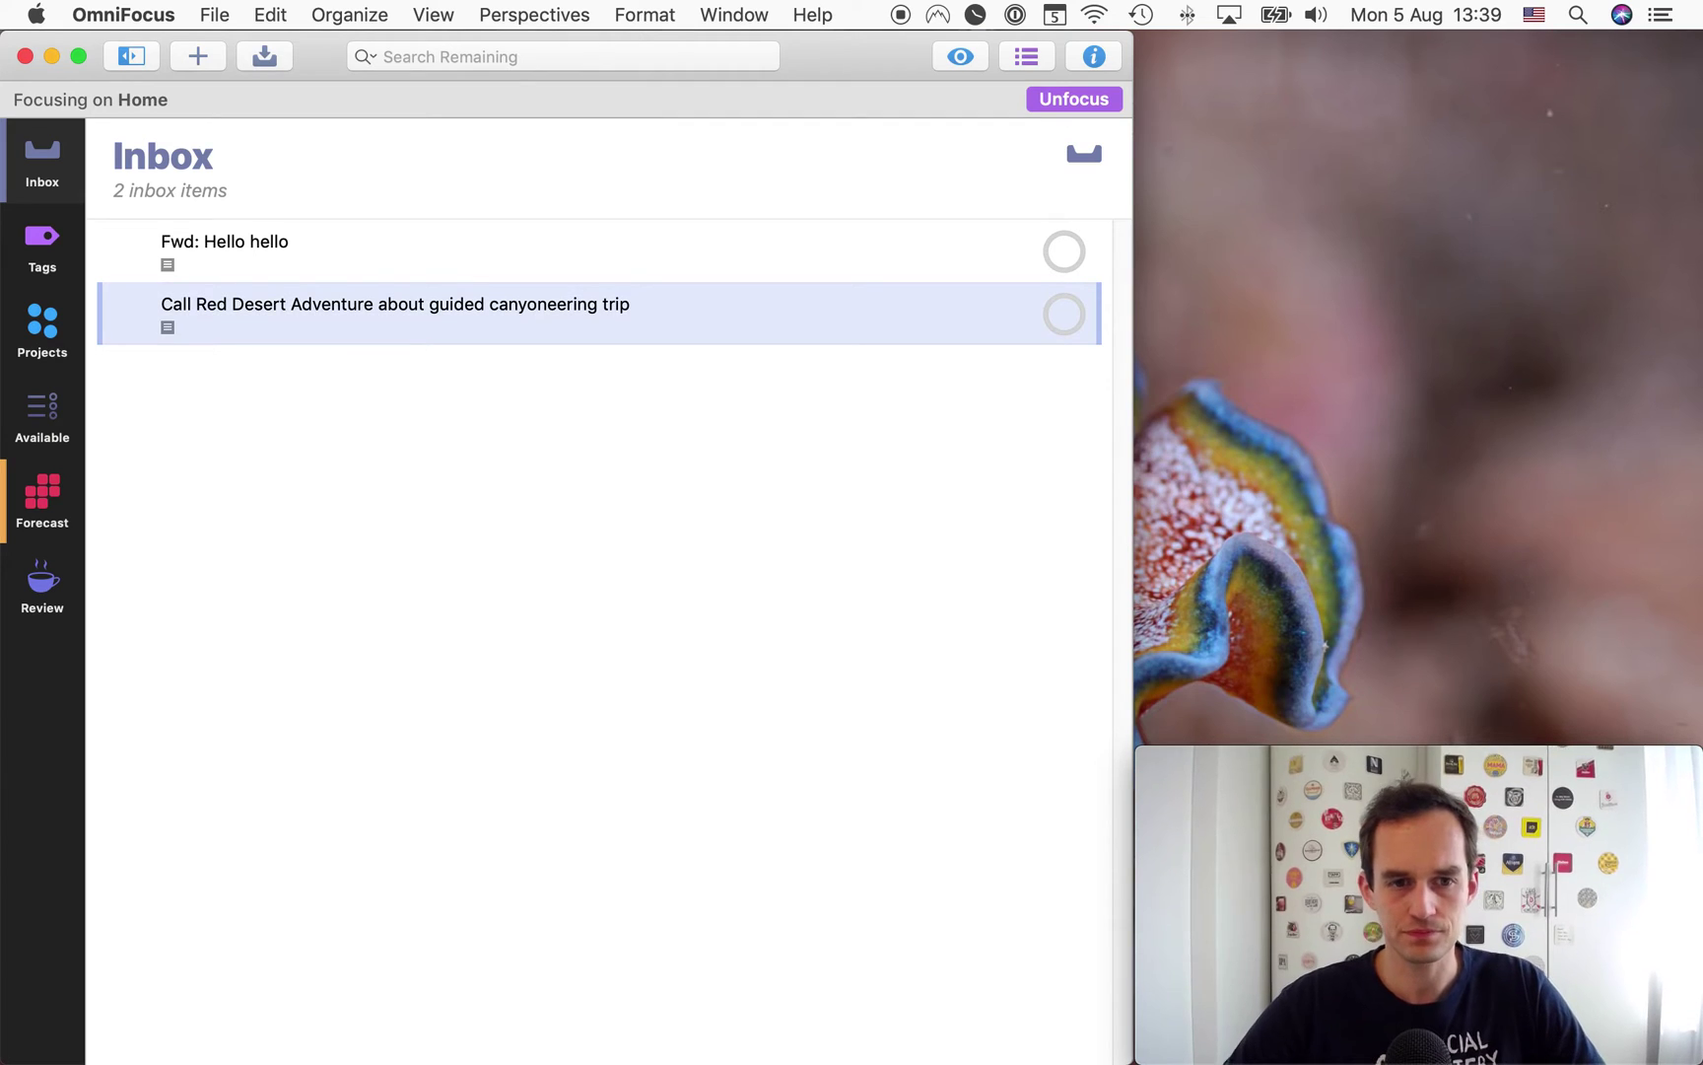
click(313, 293)
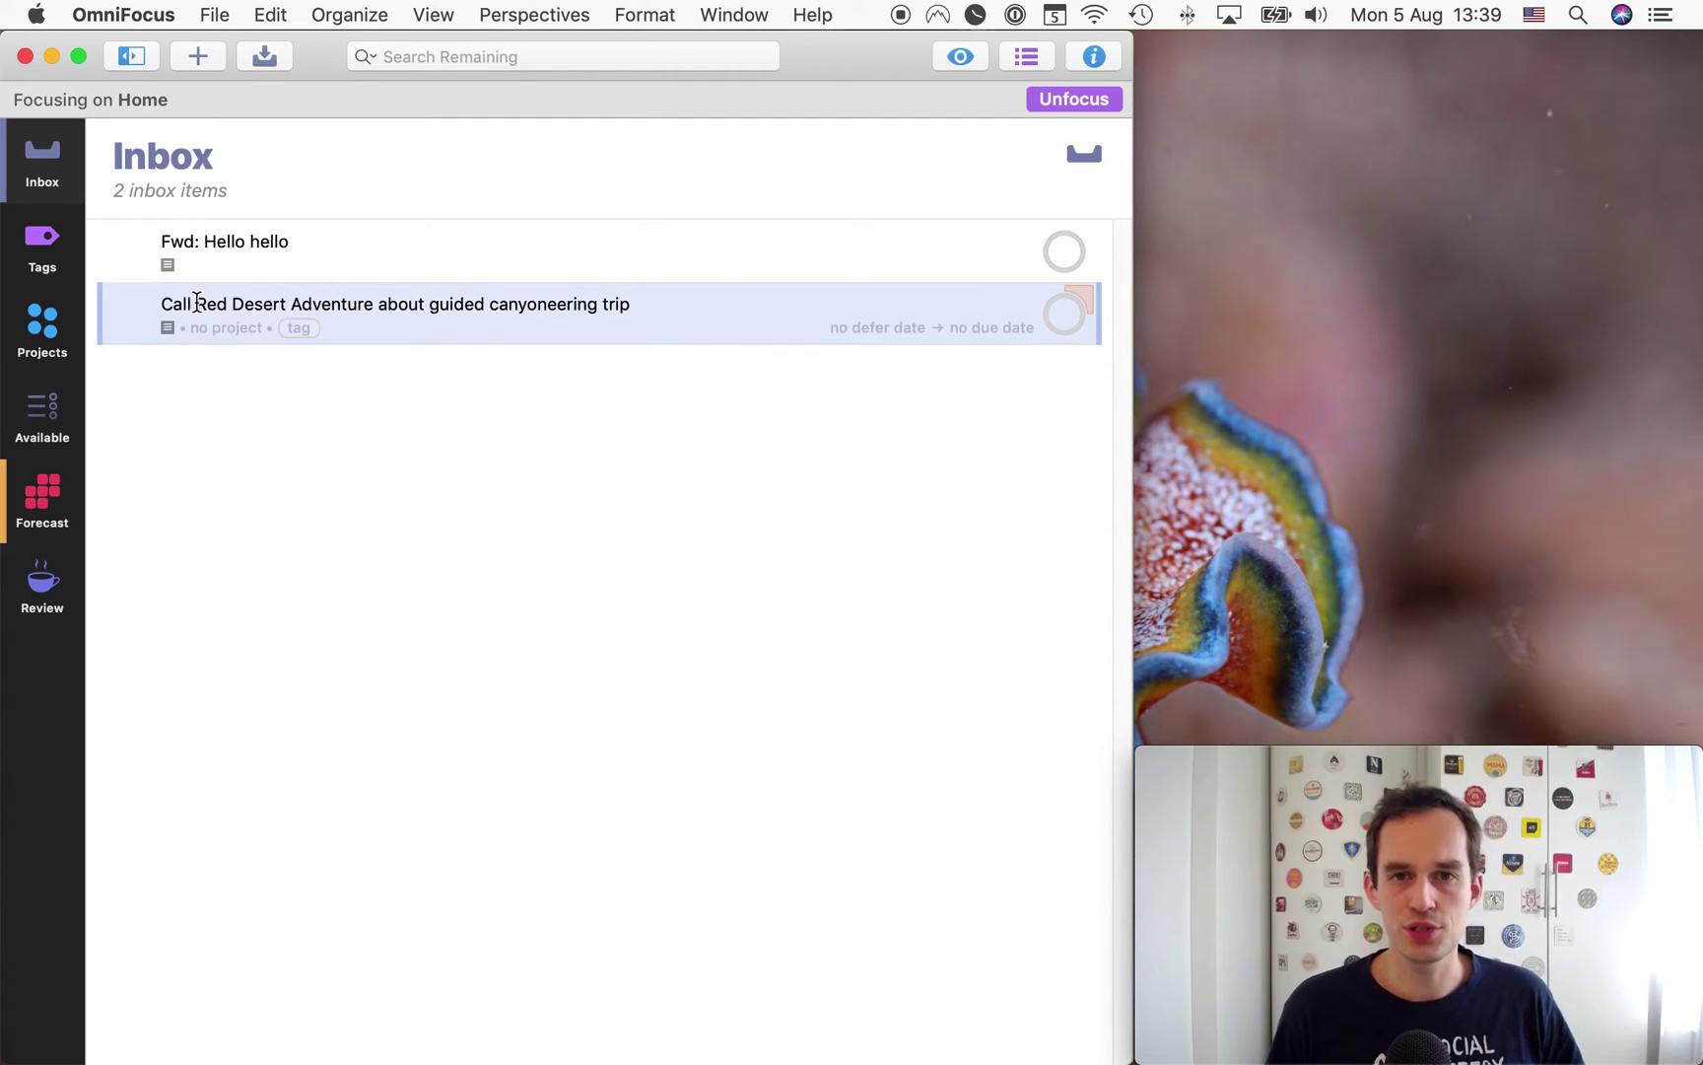
key(Escape)
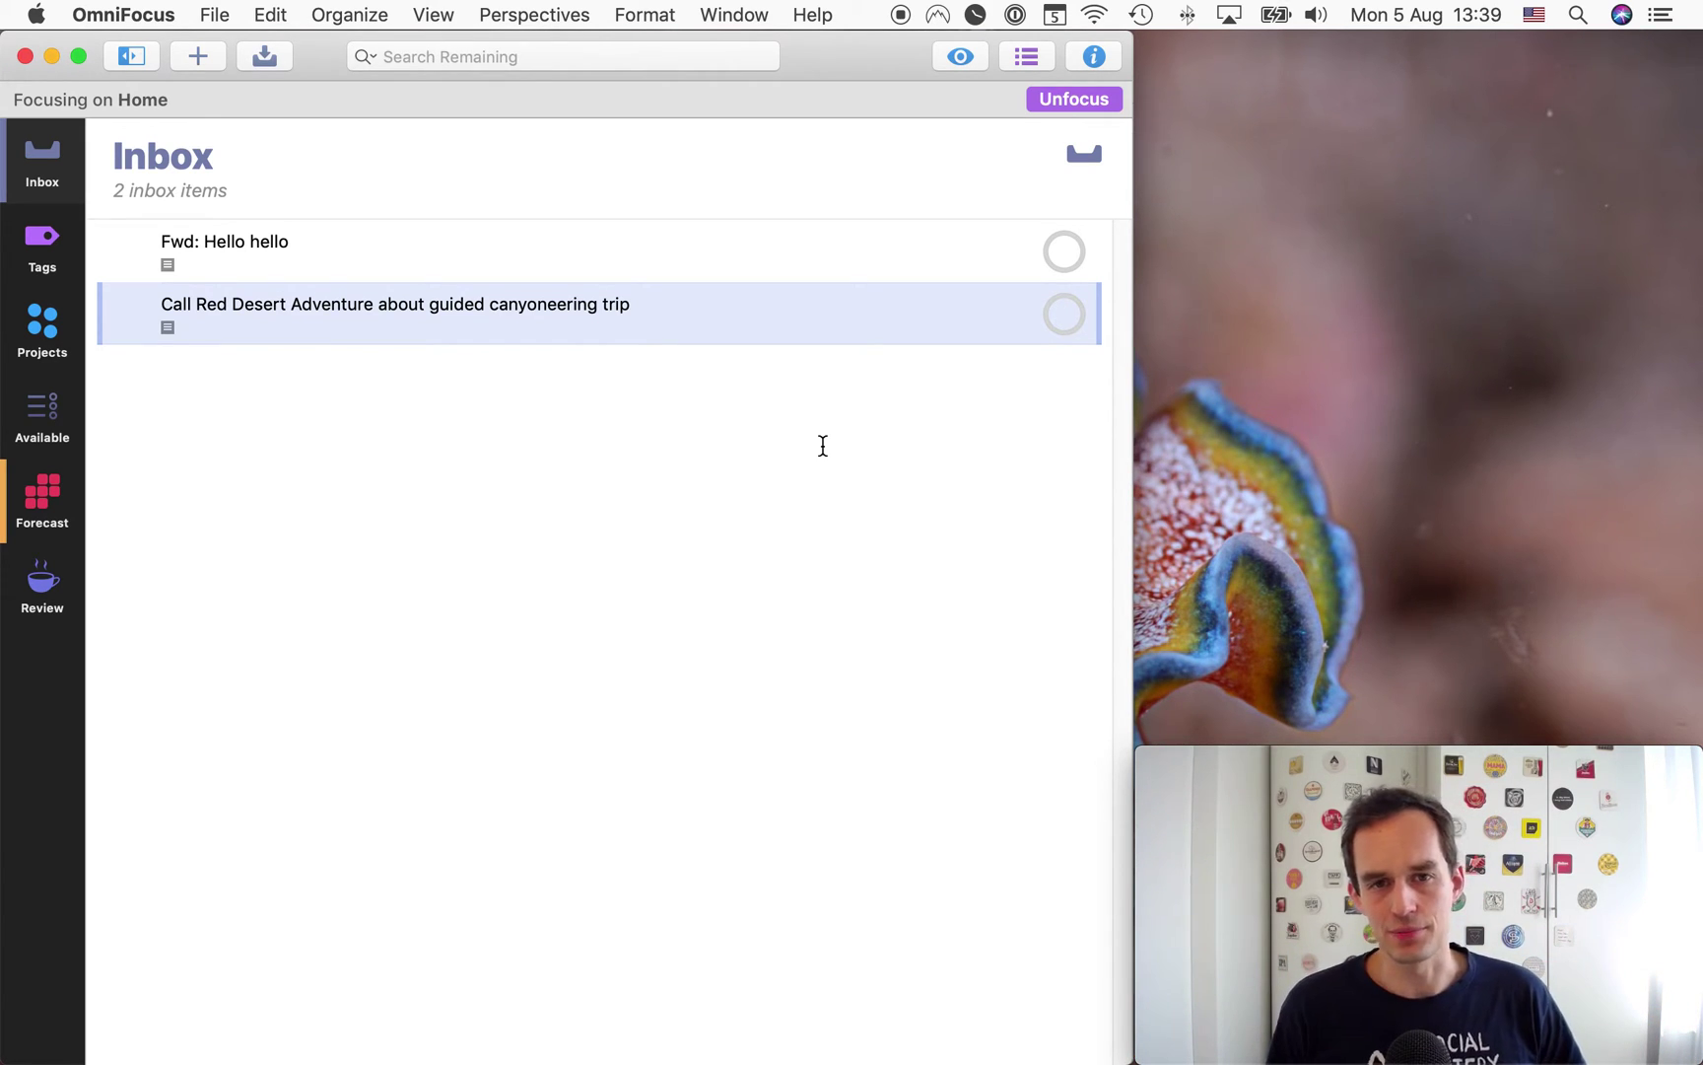
mouse_move(452, 324)
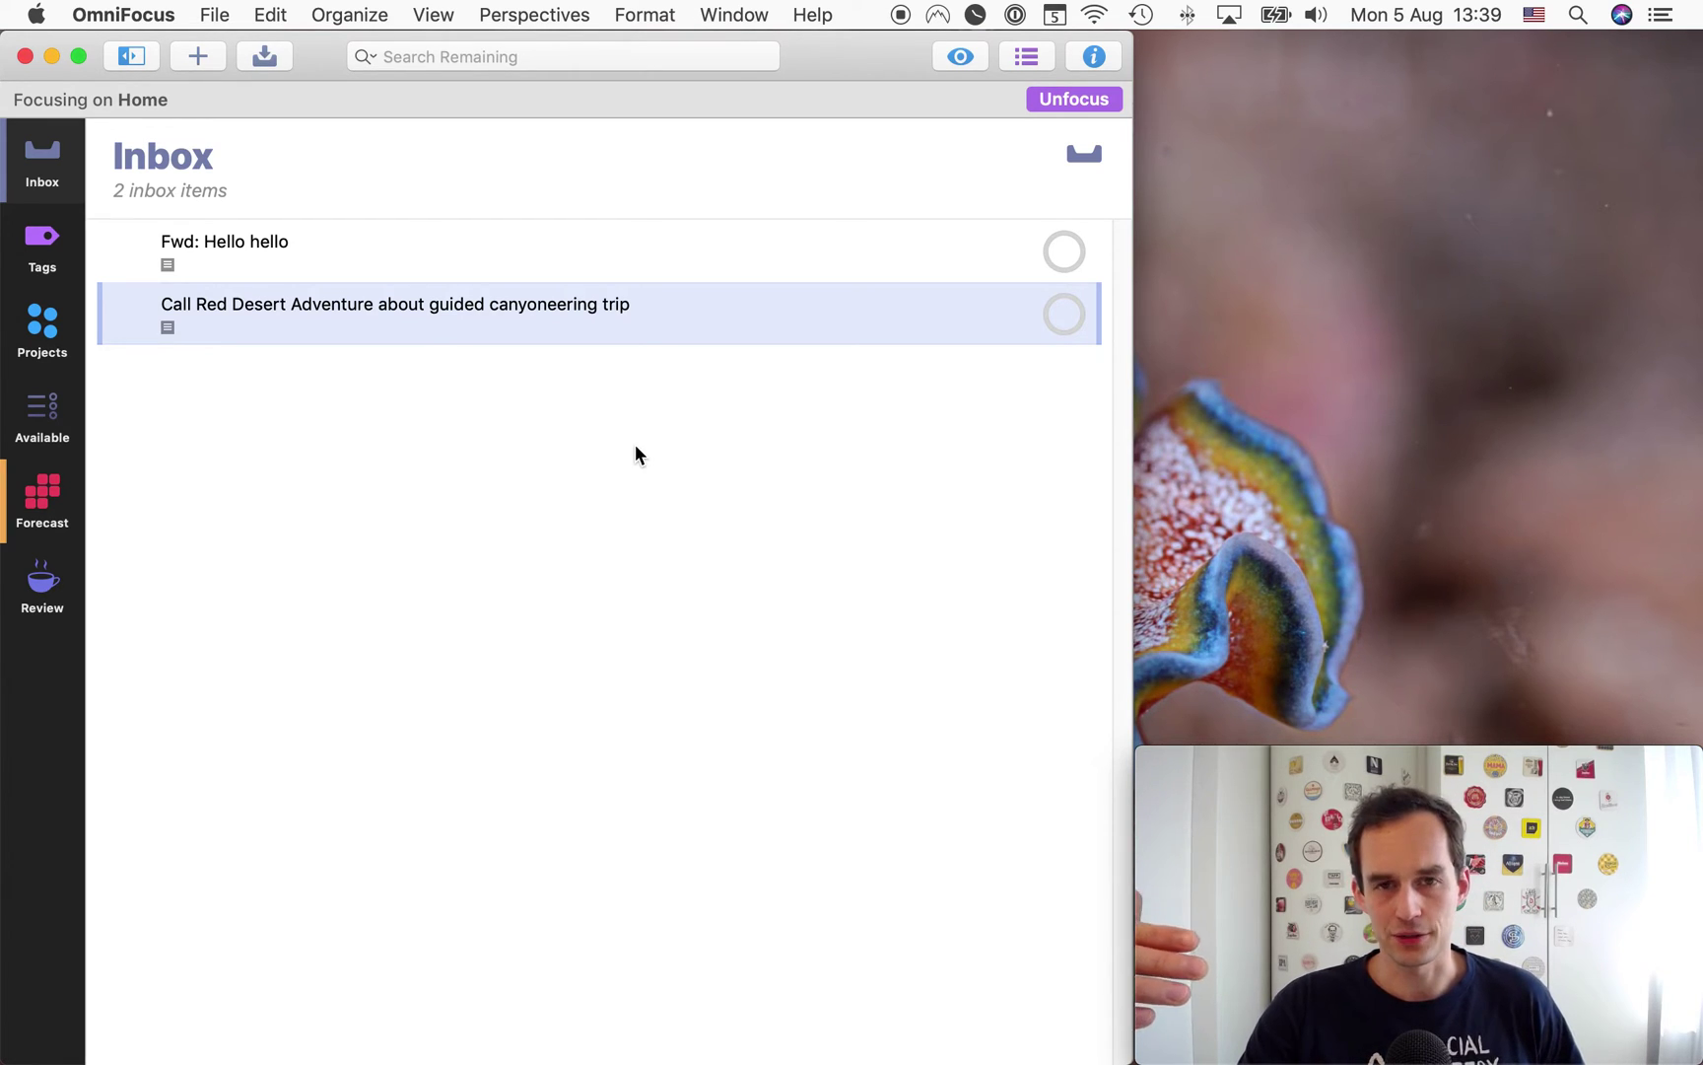
mouse_move(242, 293)
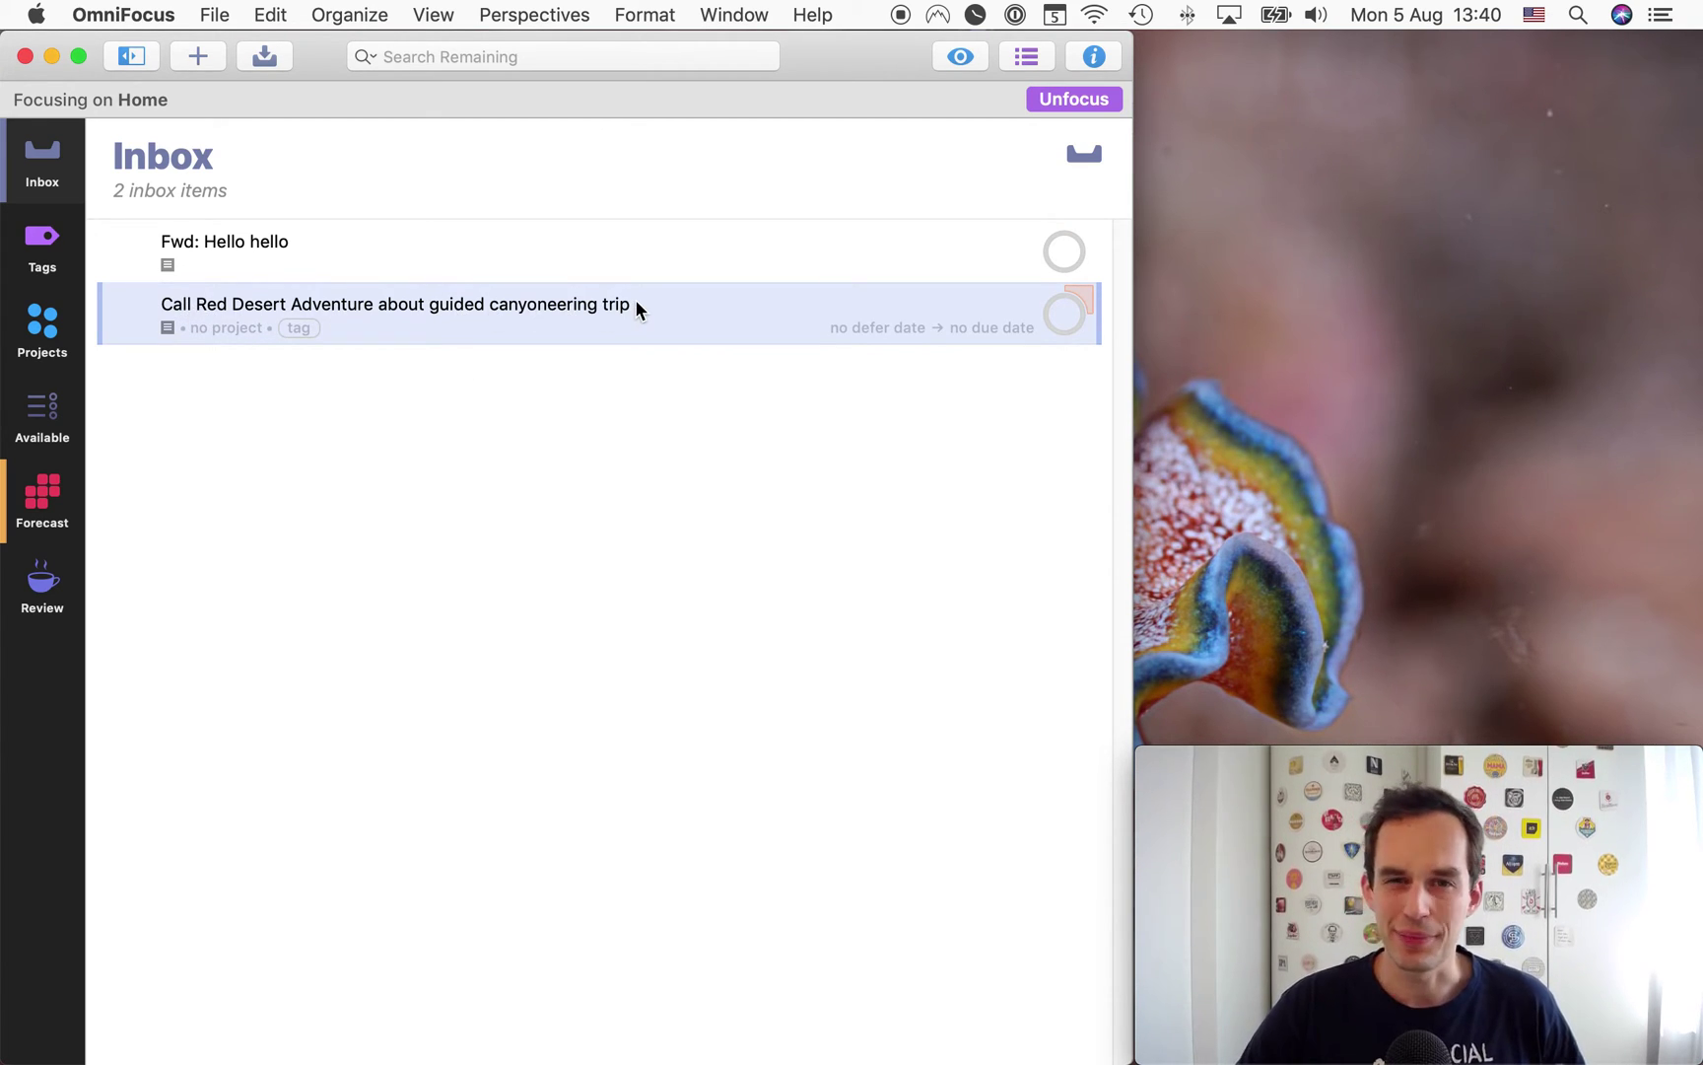
Step: Assign the canyoneering task to the Home : Relationships project
click(219, 327)
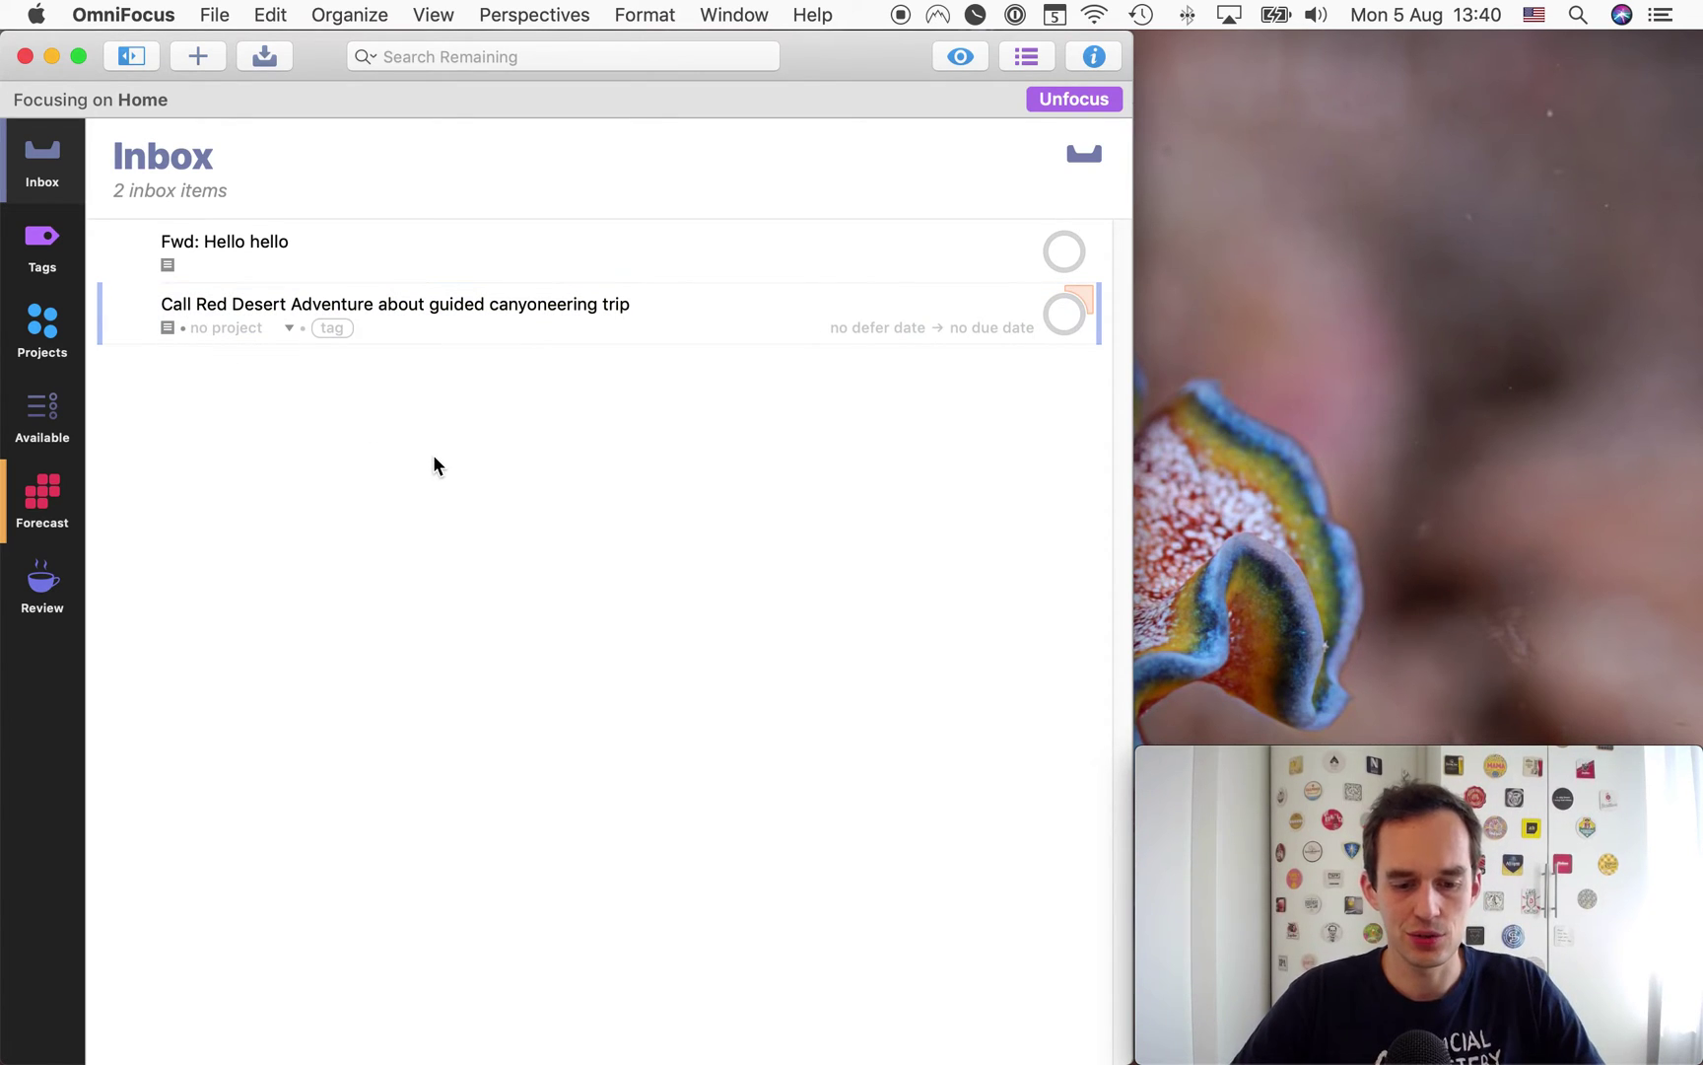
text(Relationships)
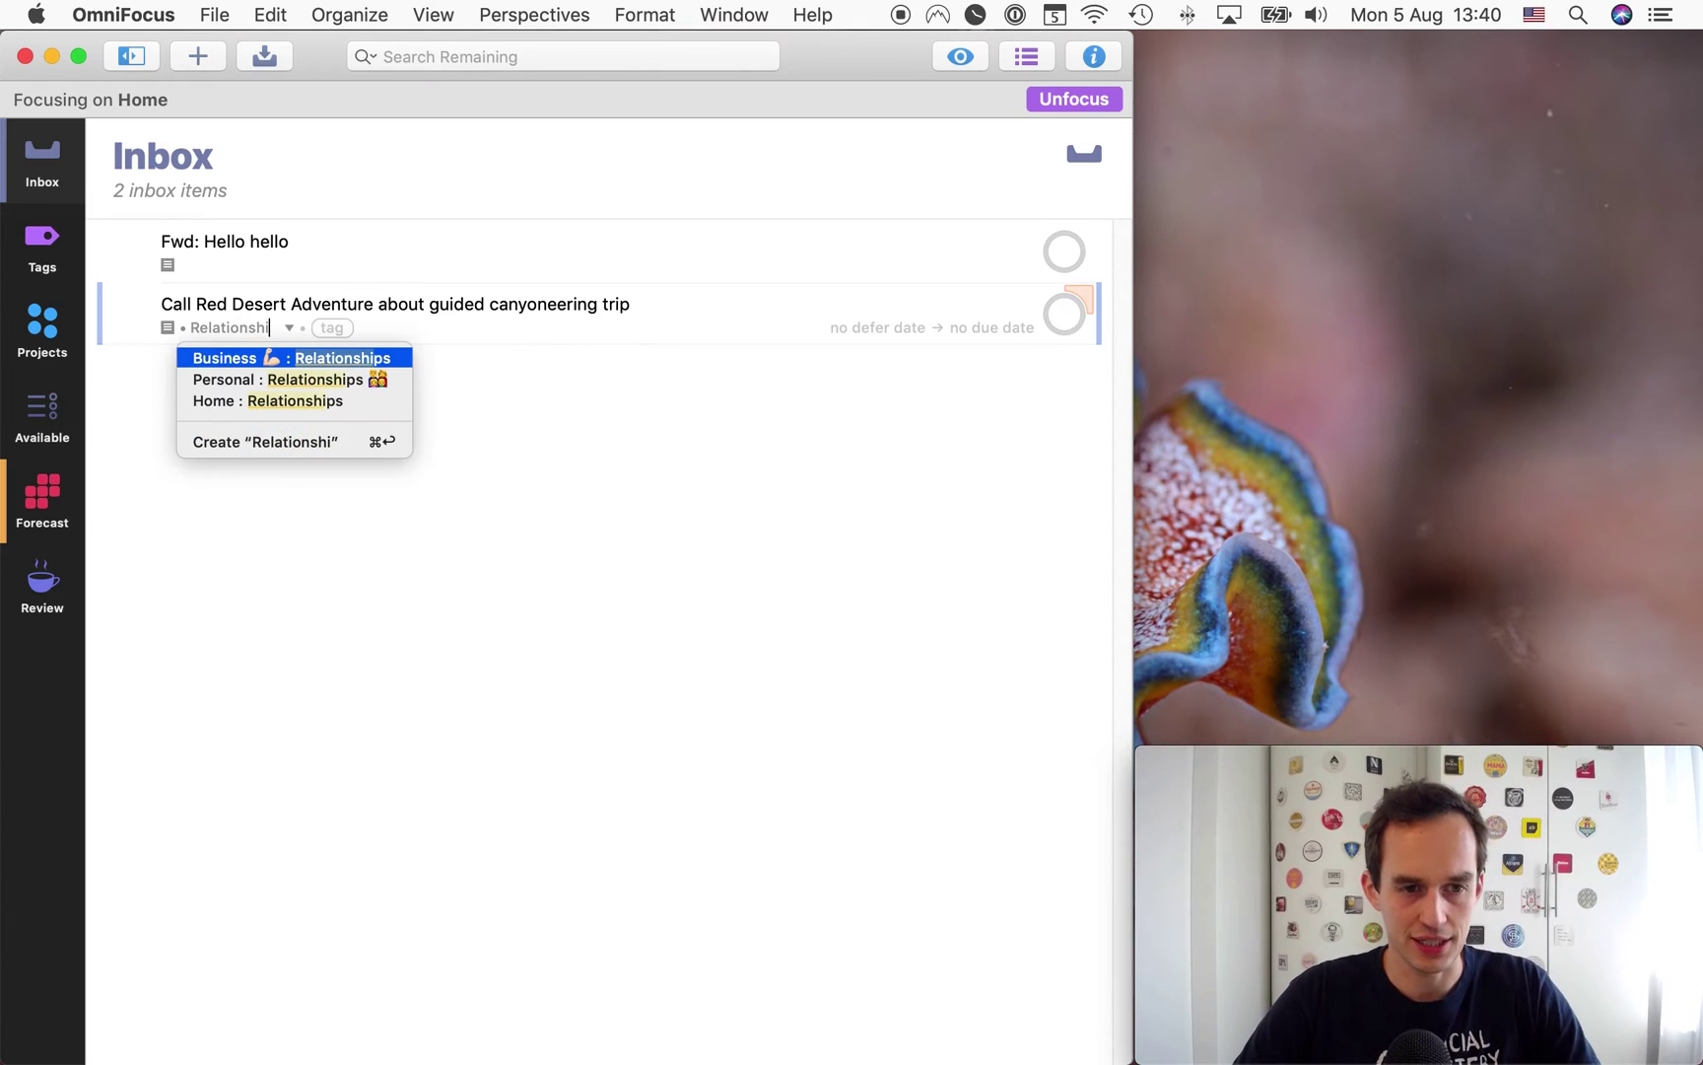
click(339, 379)
key(Return)
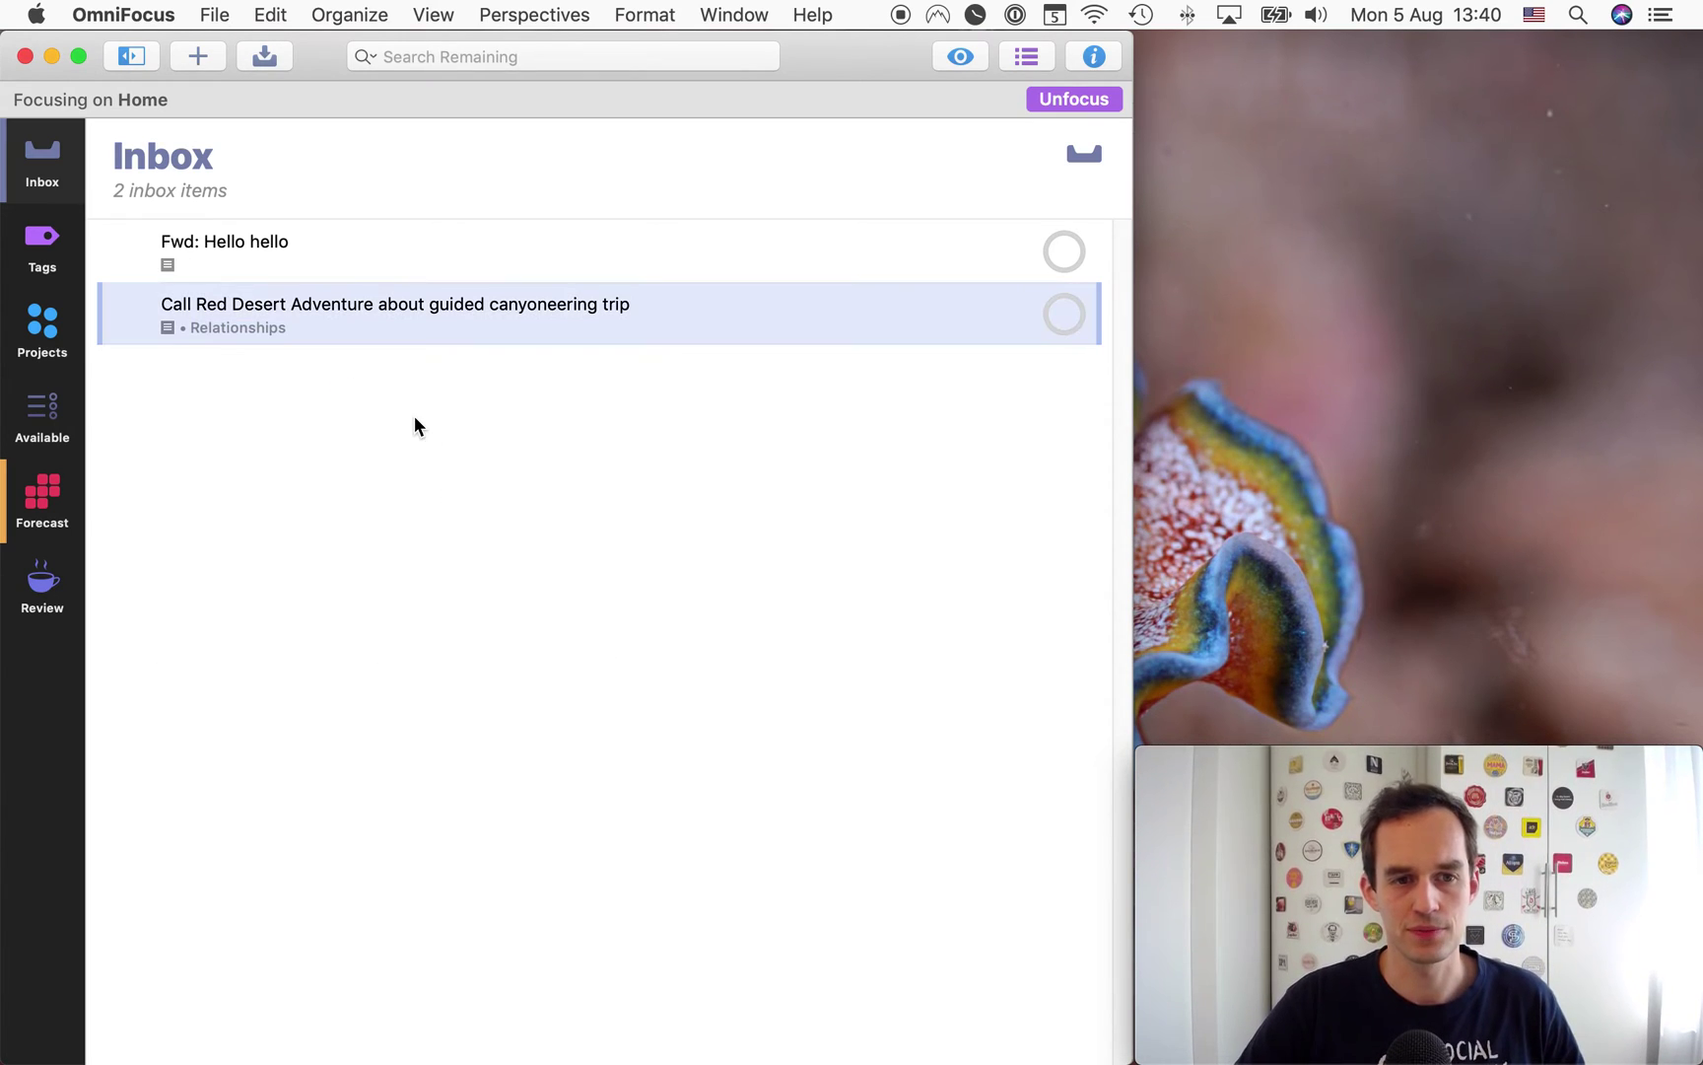
Step: Set the canyoneering task's due date to 30/08/2019
click(964, 328)
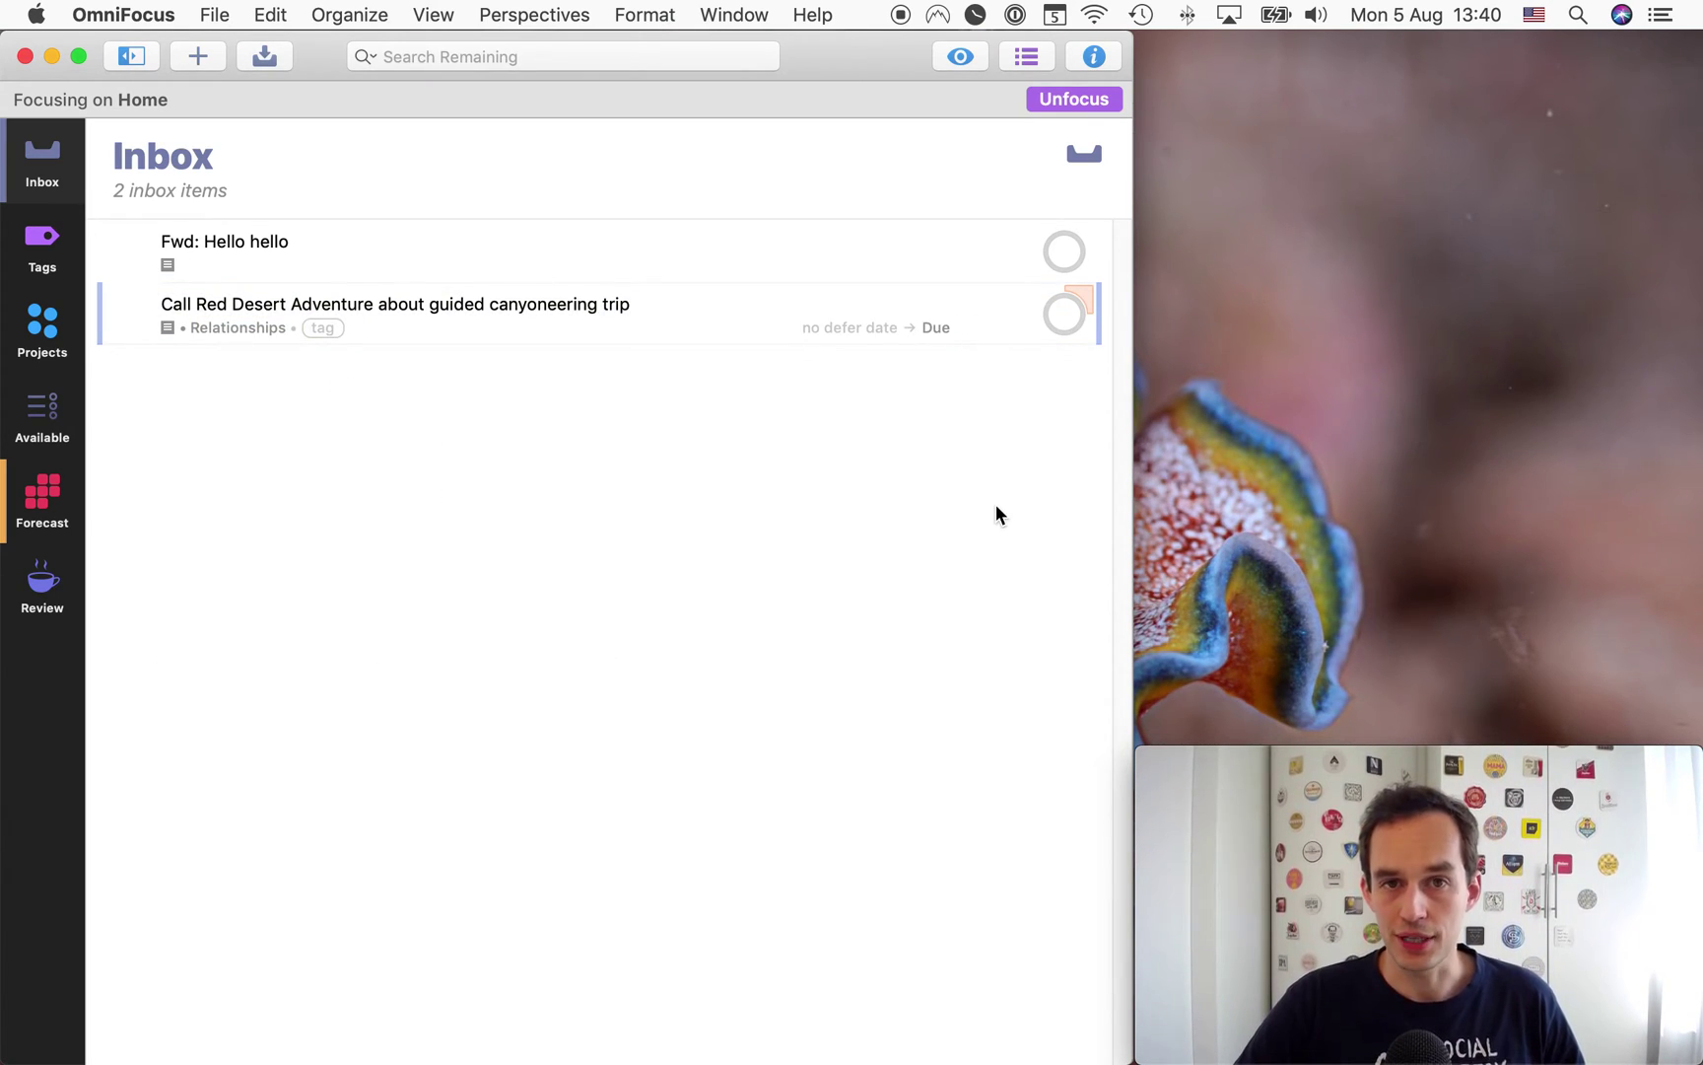
text(August 12)
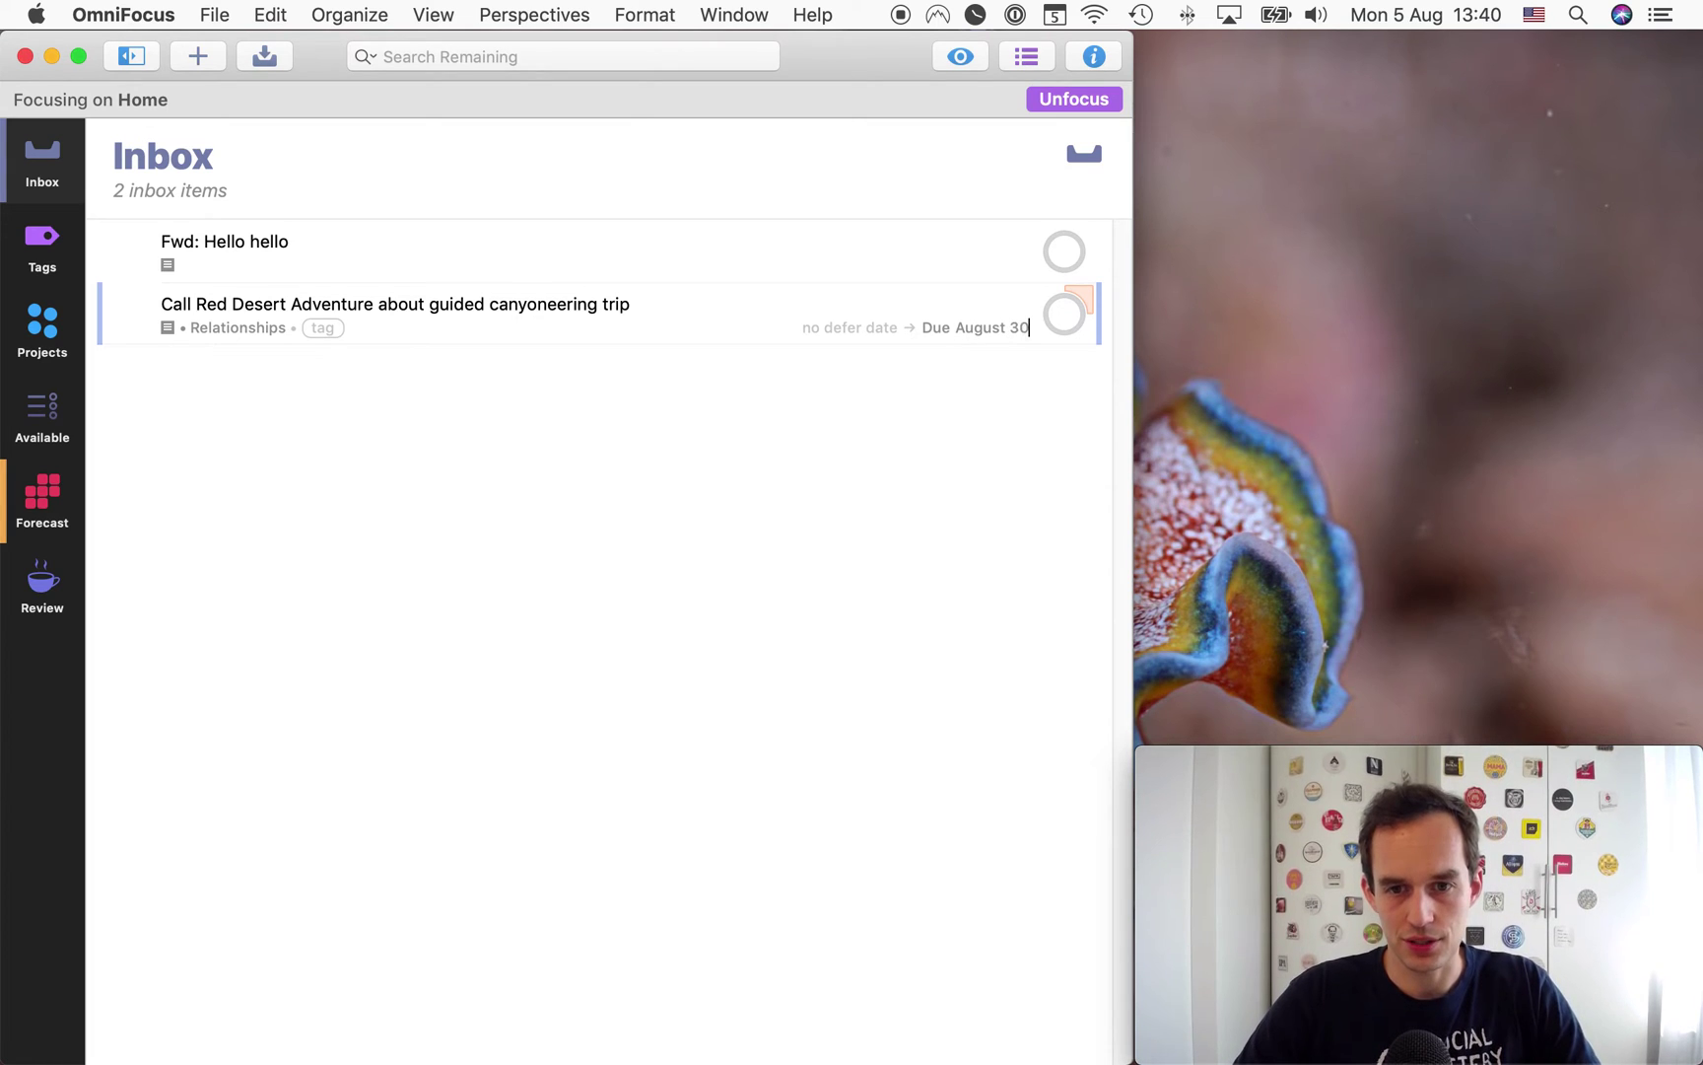
key(Return)
click(828, 448)
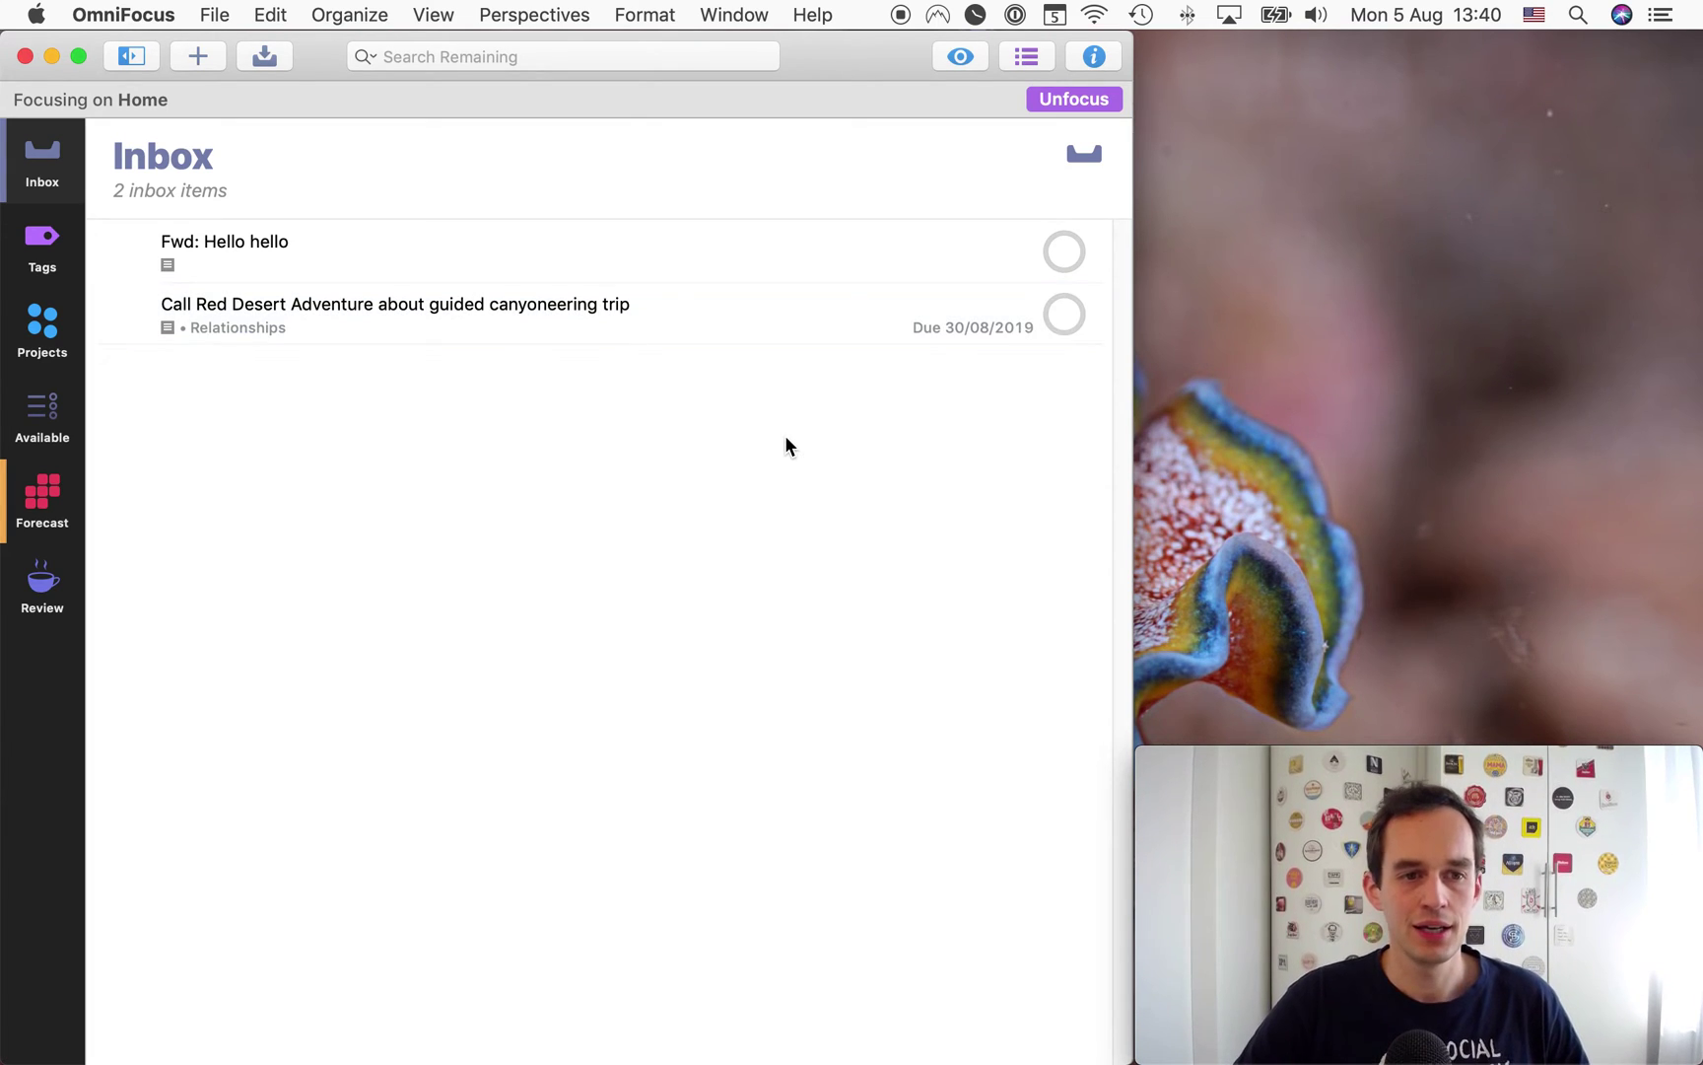
click(679, 306)
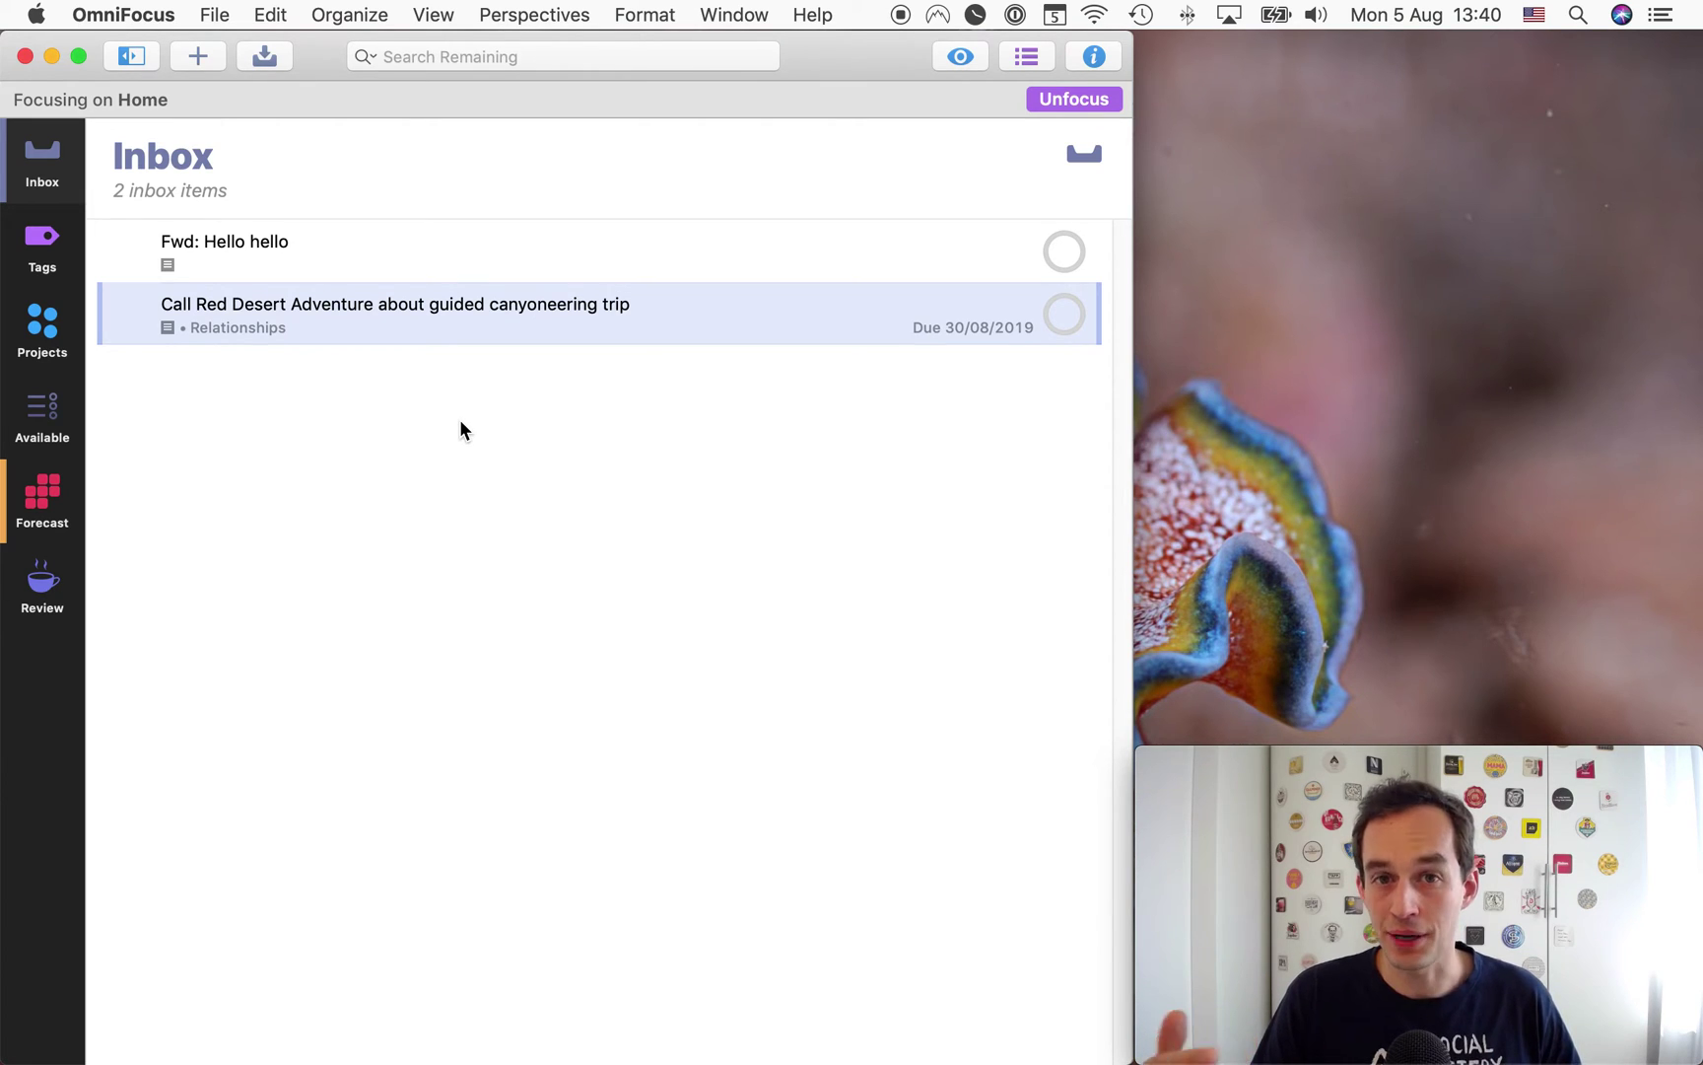
mouse_move(325, 336)
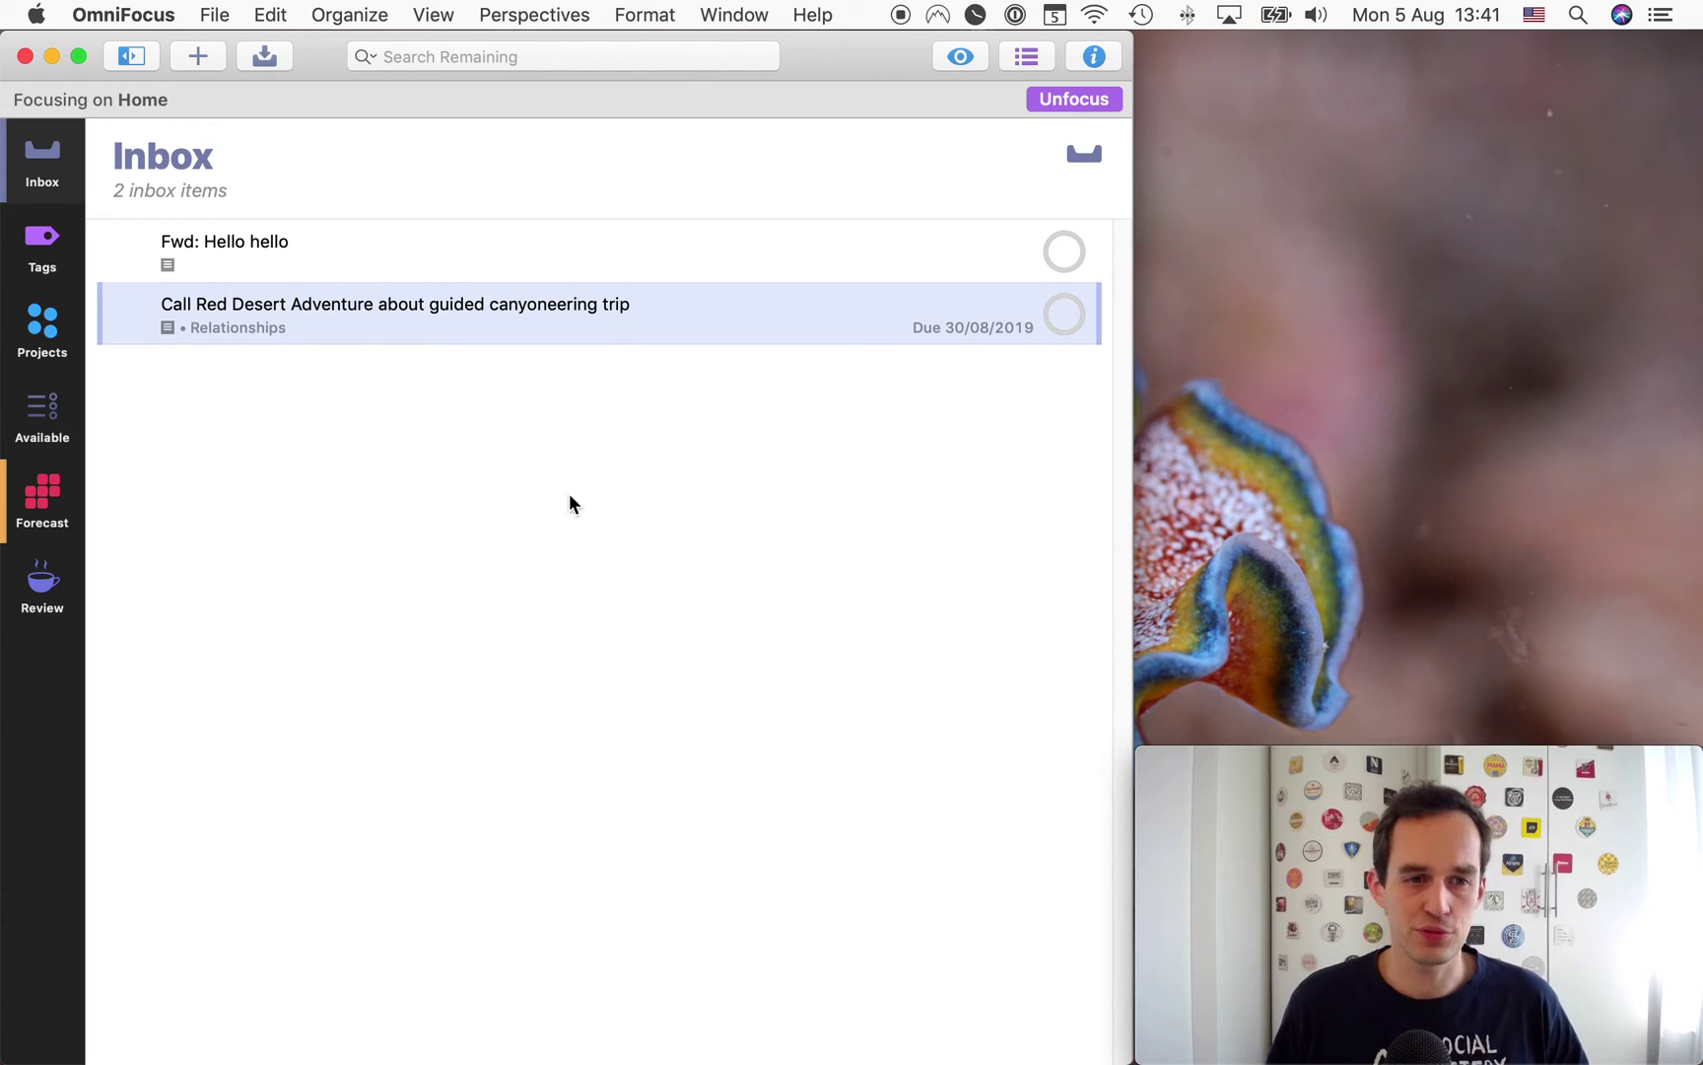
Step: Deselect the task and switch to Projects and back, leaving only 'Fwd: Hello hello' in the Inbox
click(610, 385)
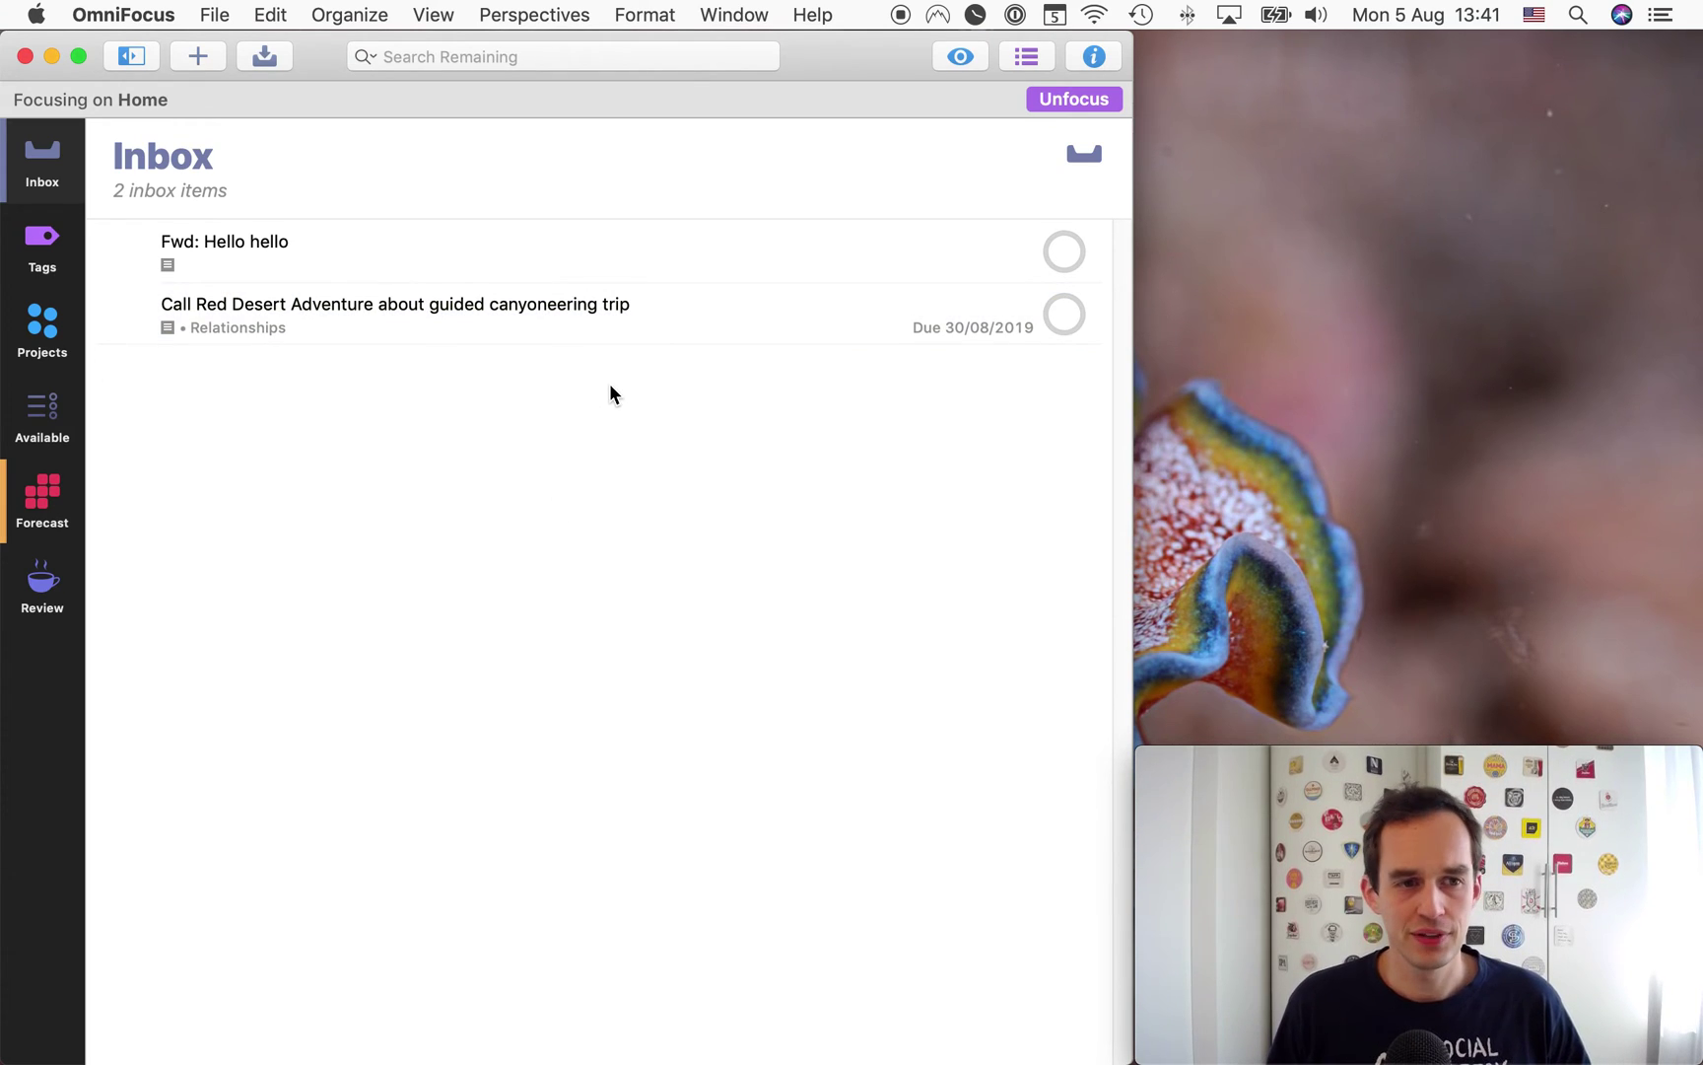
click(69, 318)
click(61, 179)
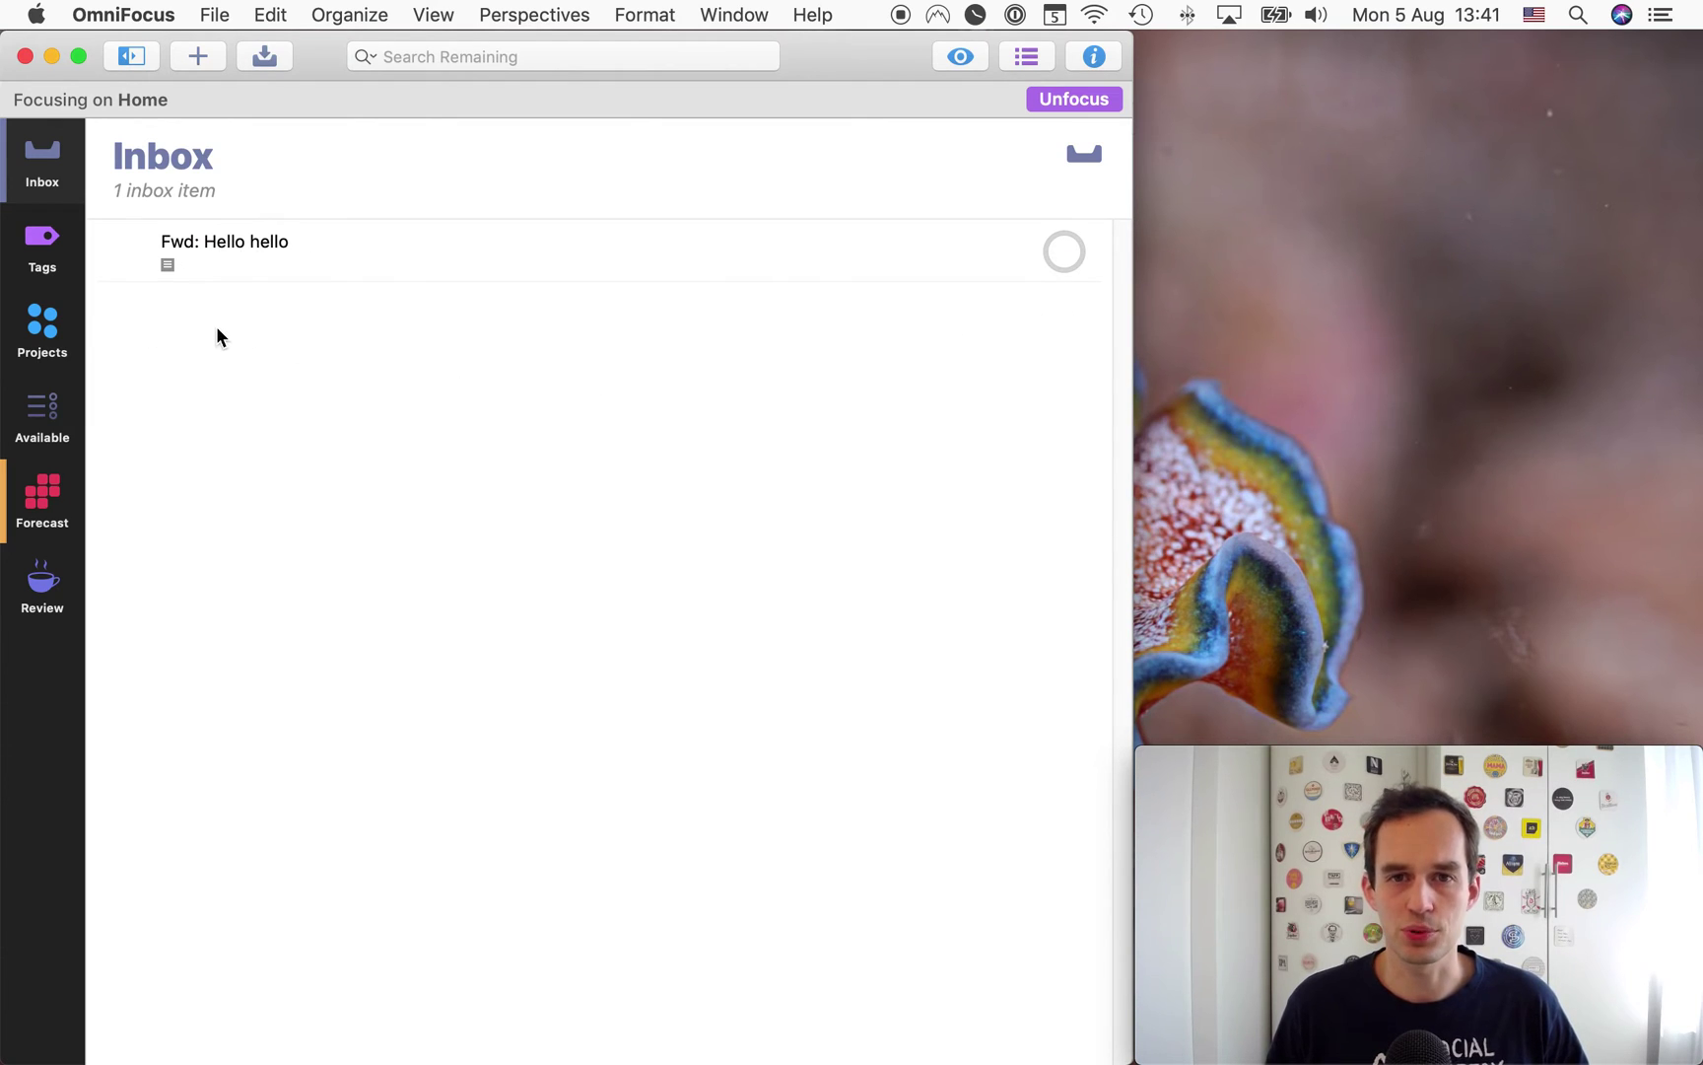
Step: Rename the inbox item to 'Reply to [sender] about my course'
mouse_move(693, 281)
click(547, 268)
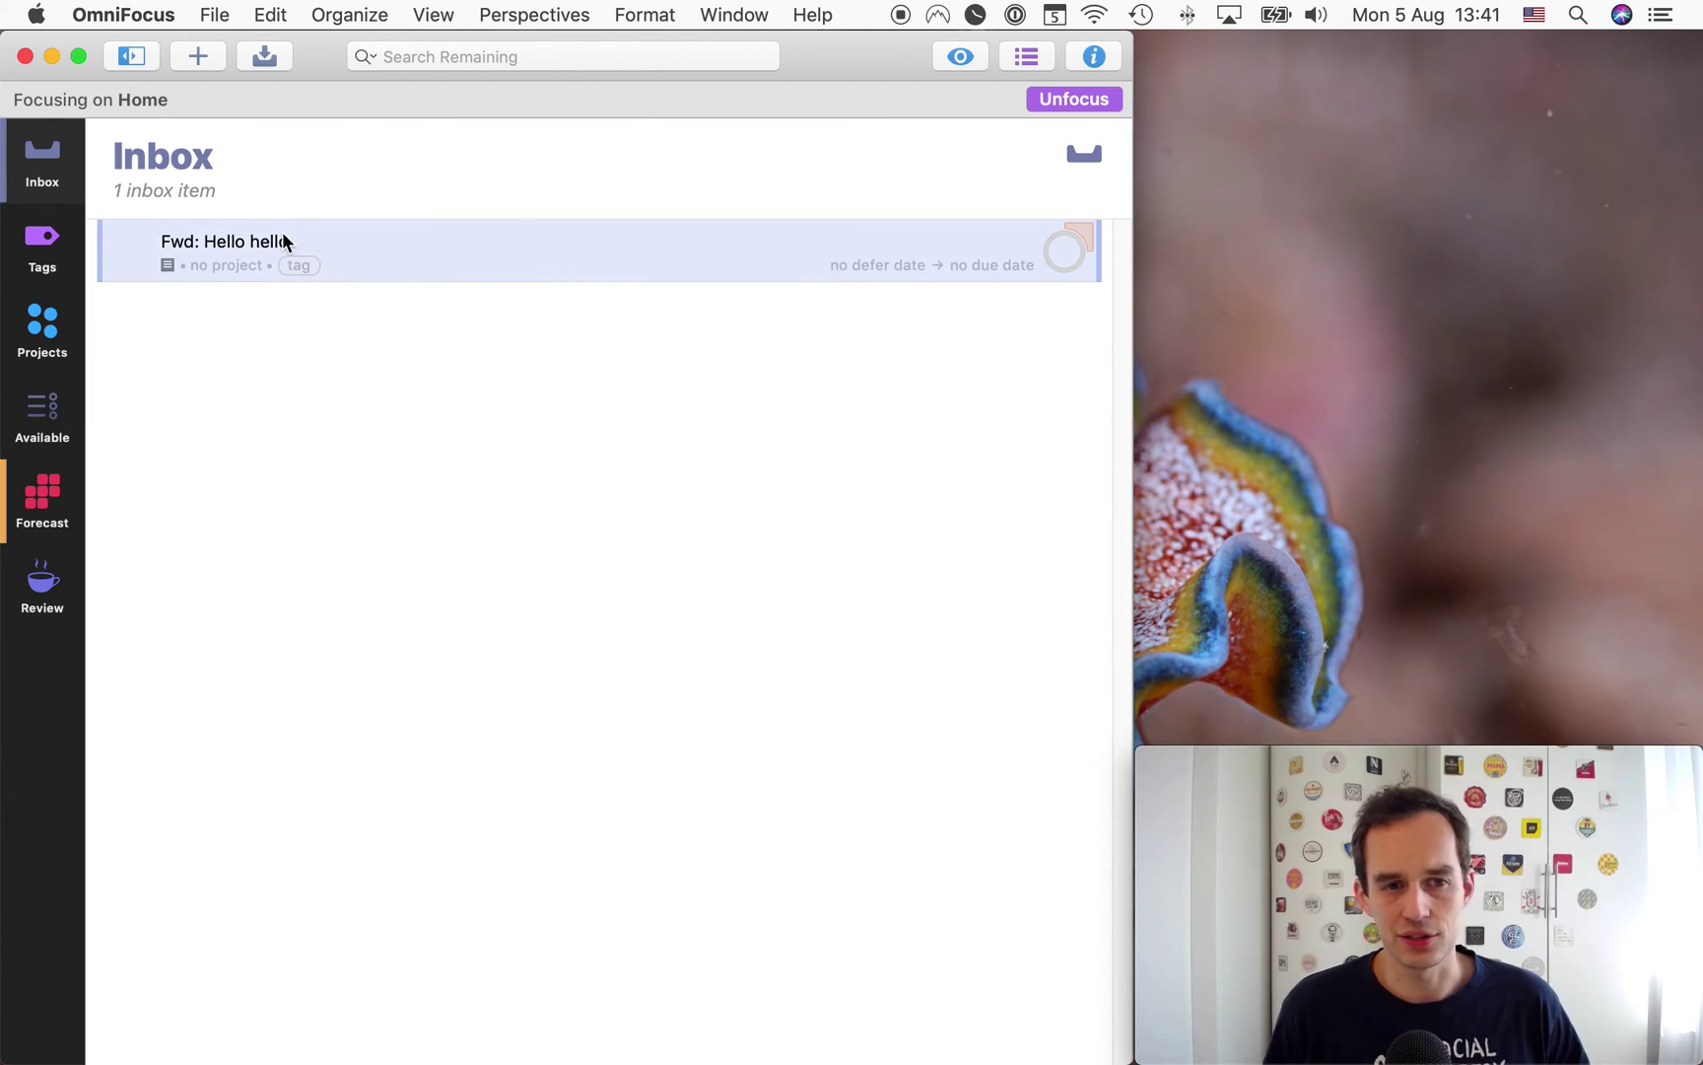
click(199, 241)
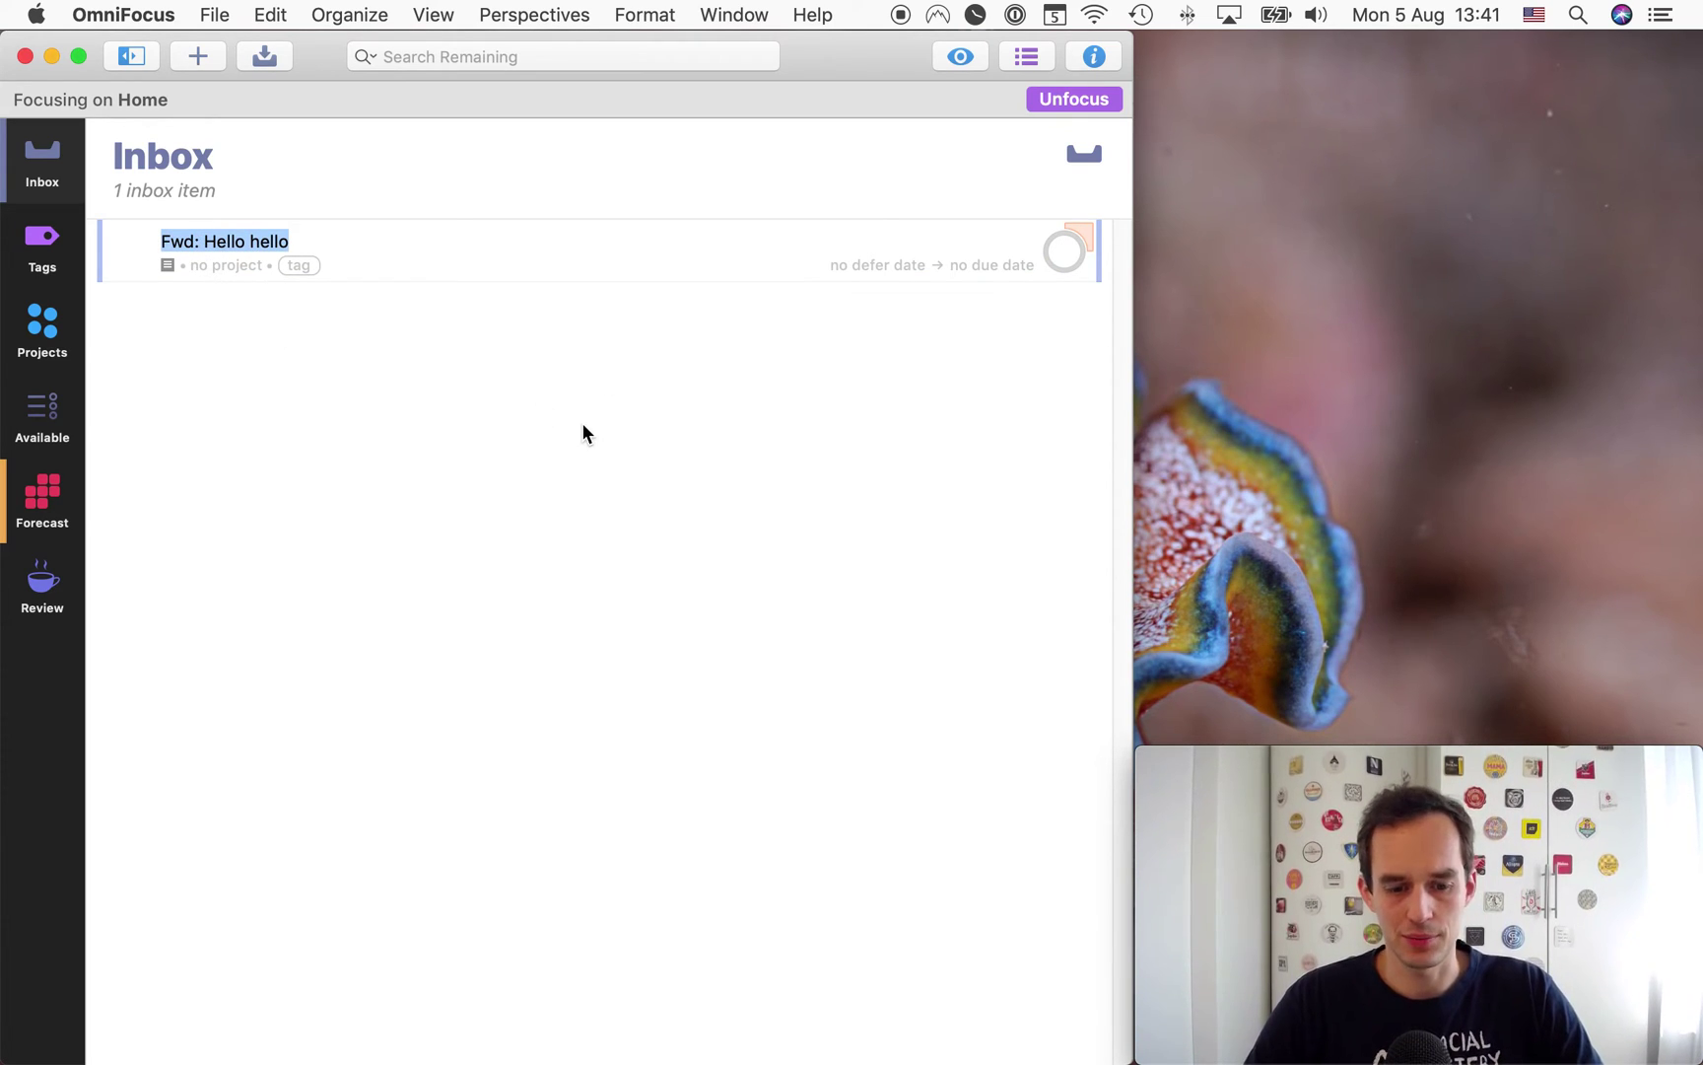
text(Reply to)
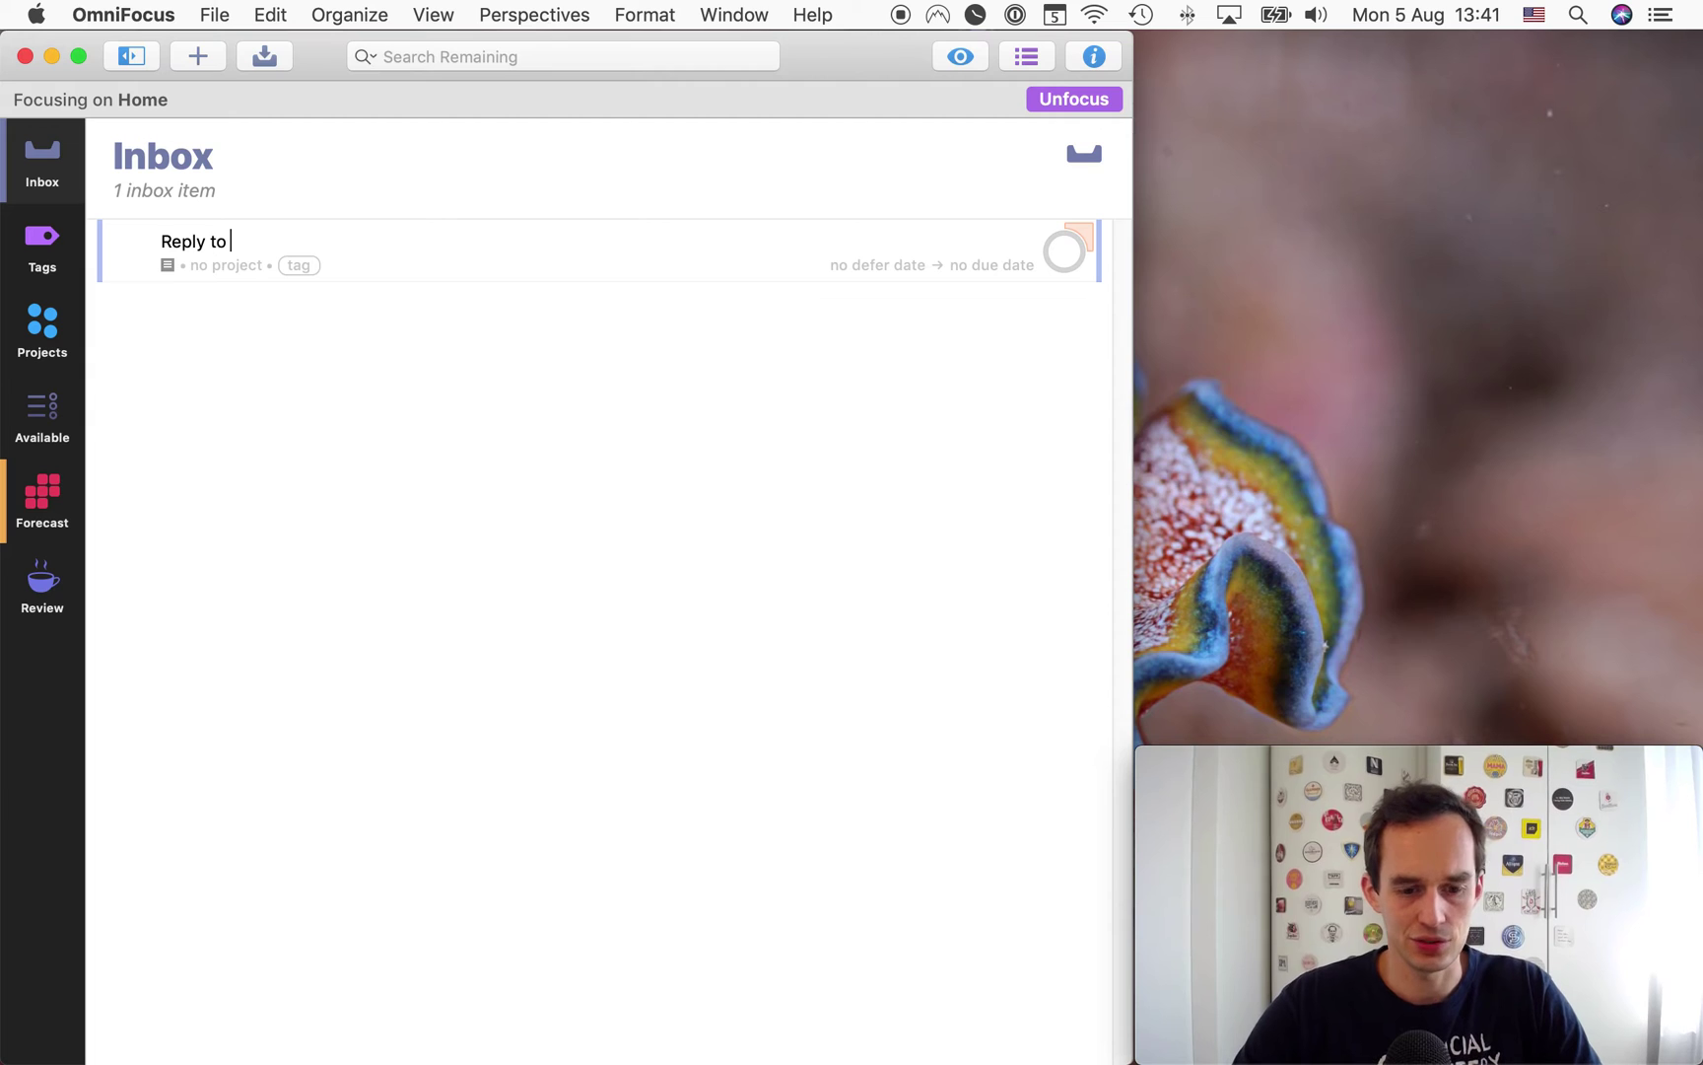
click(166, 265)
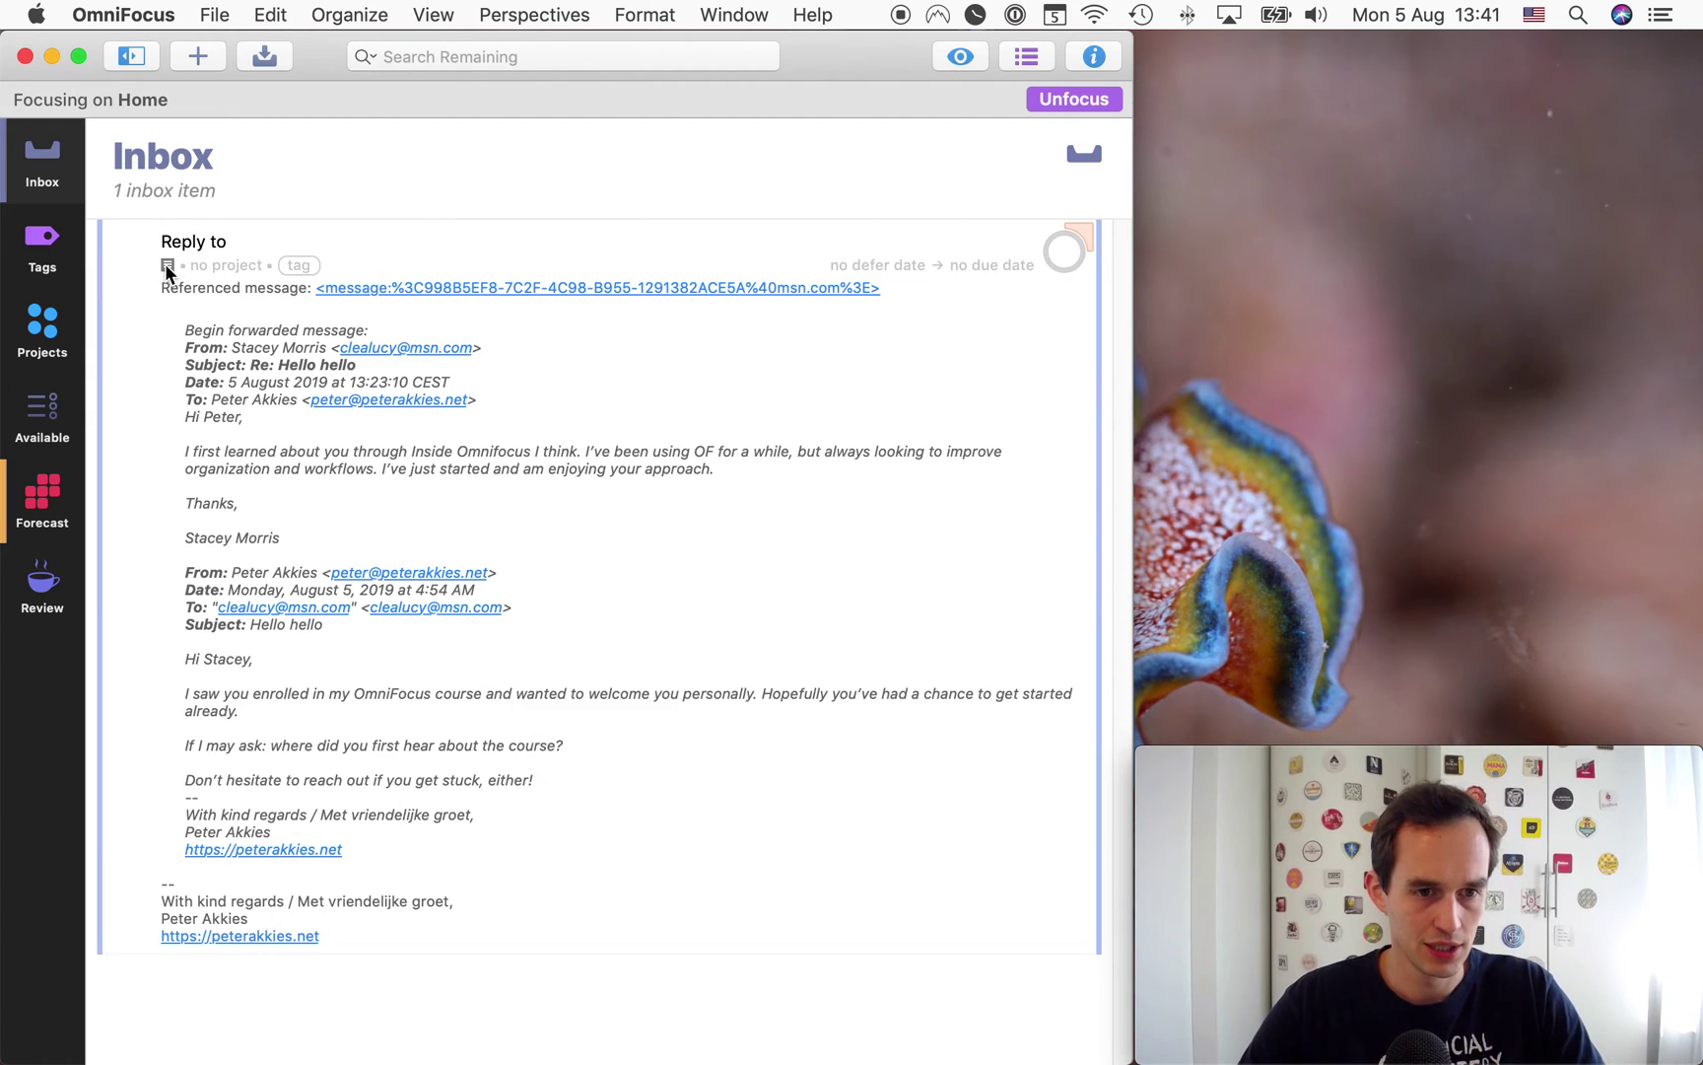
click(167, 265)
text(Stacey about )
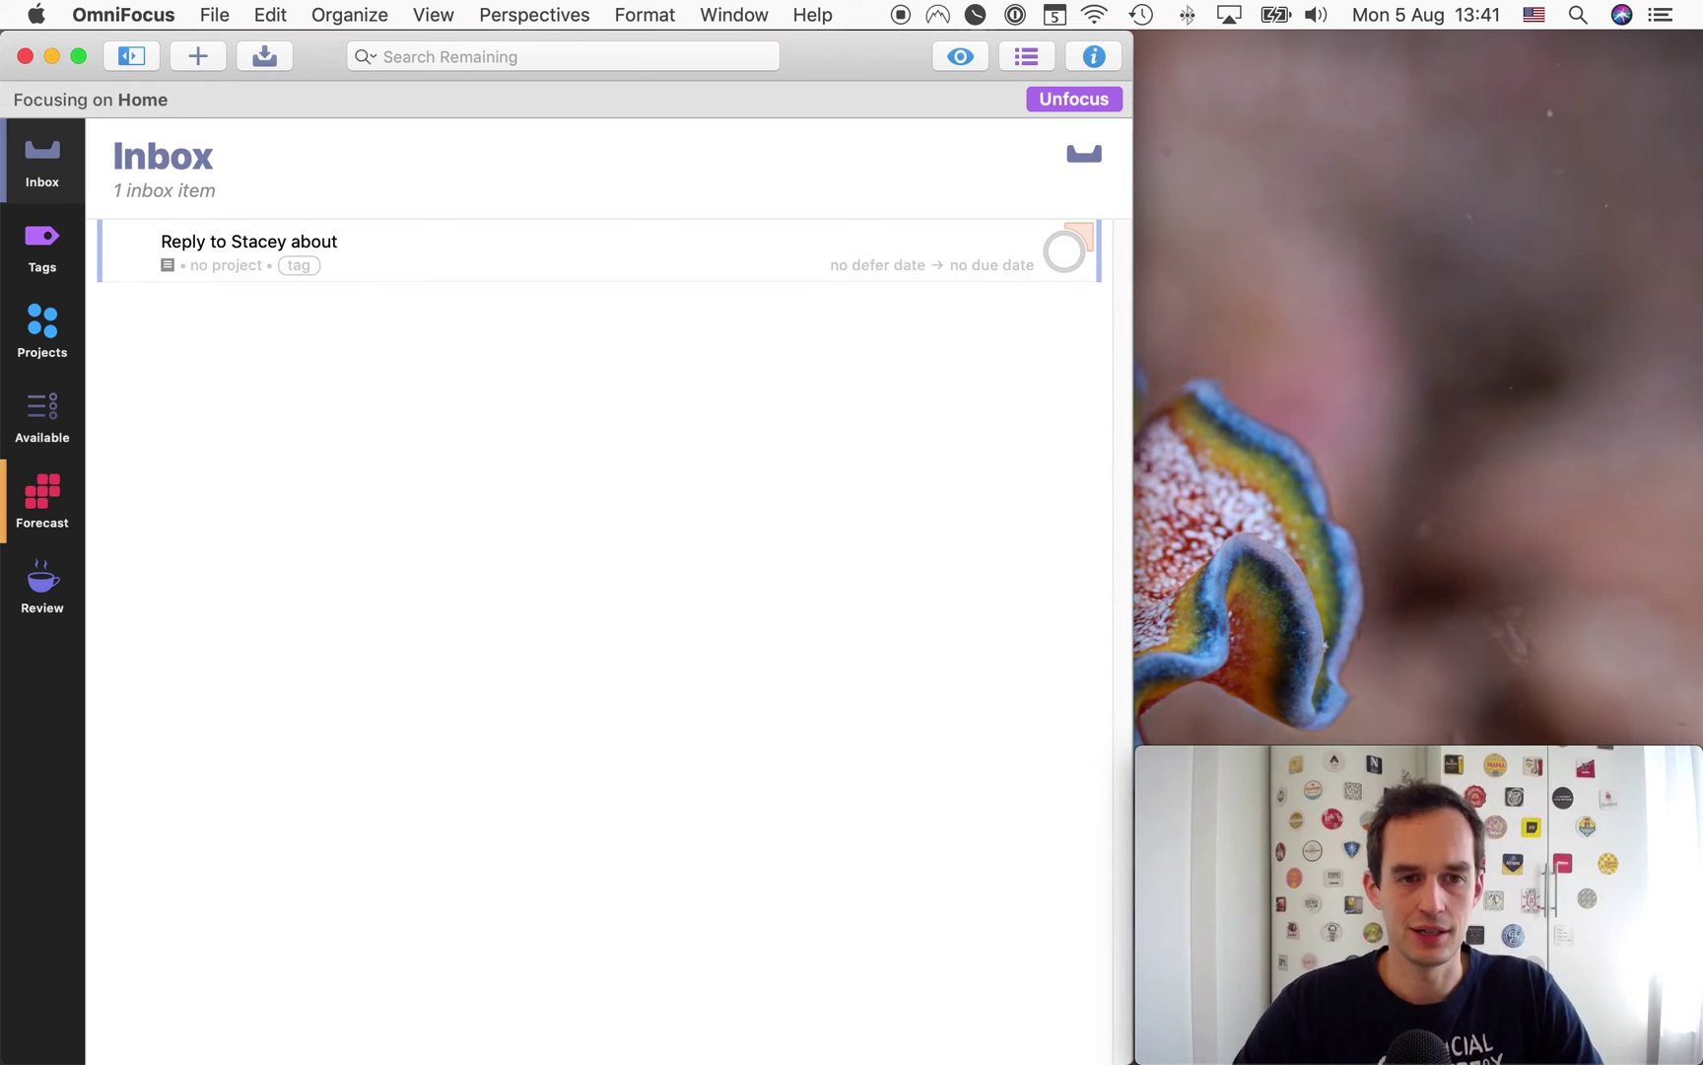
text(my course)
key(Escape)
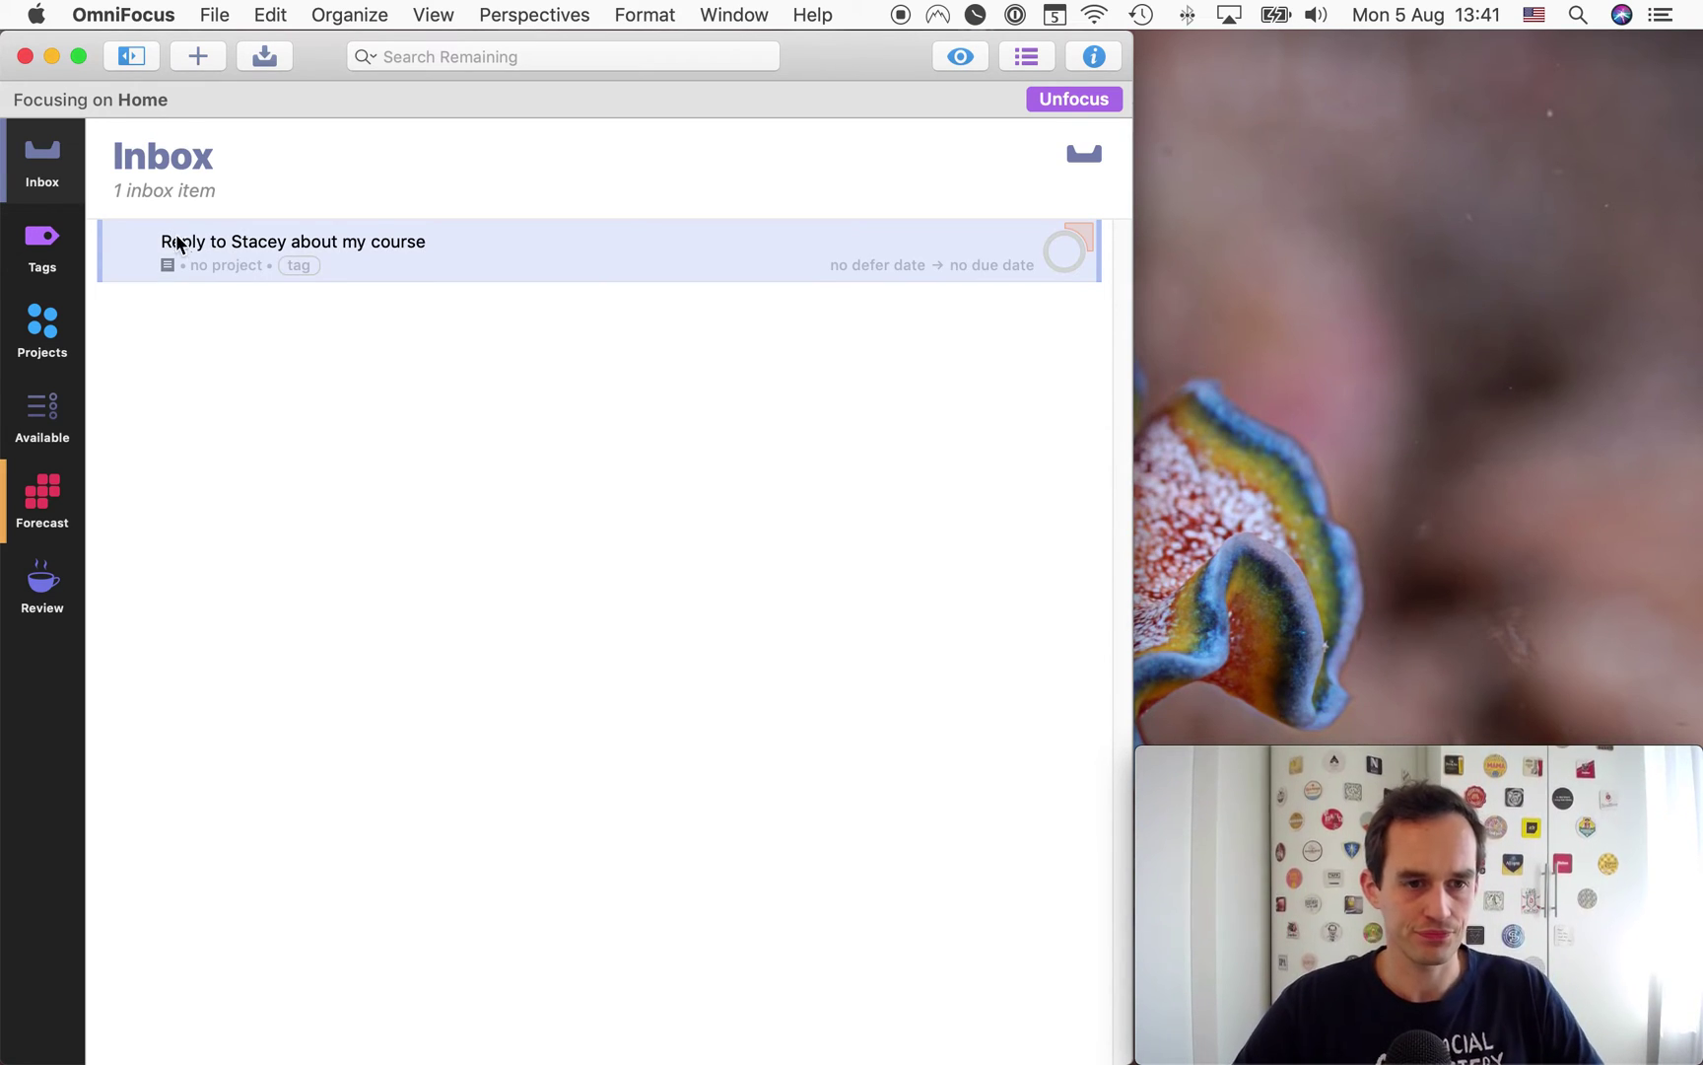
Step: Check which projects exist, then return to the inbox task's project field
click(232, 265)
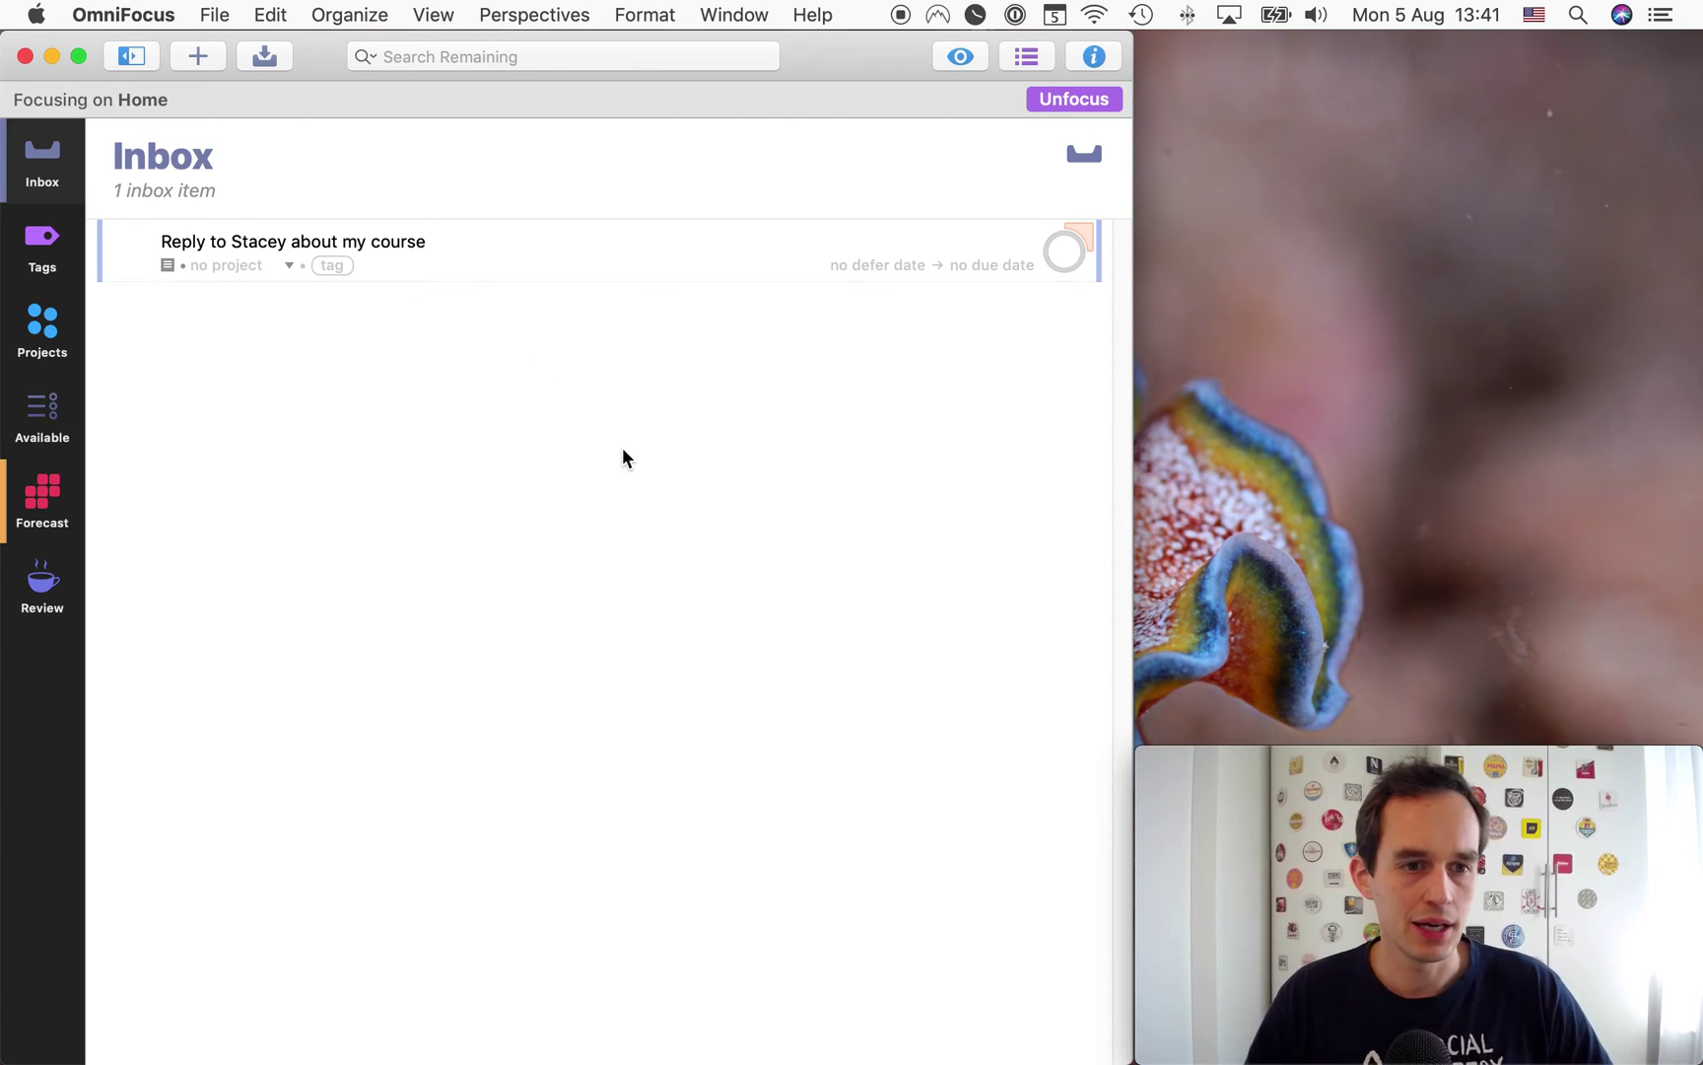
key(Escape)
click(40, 330)
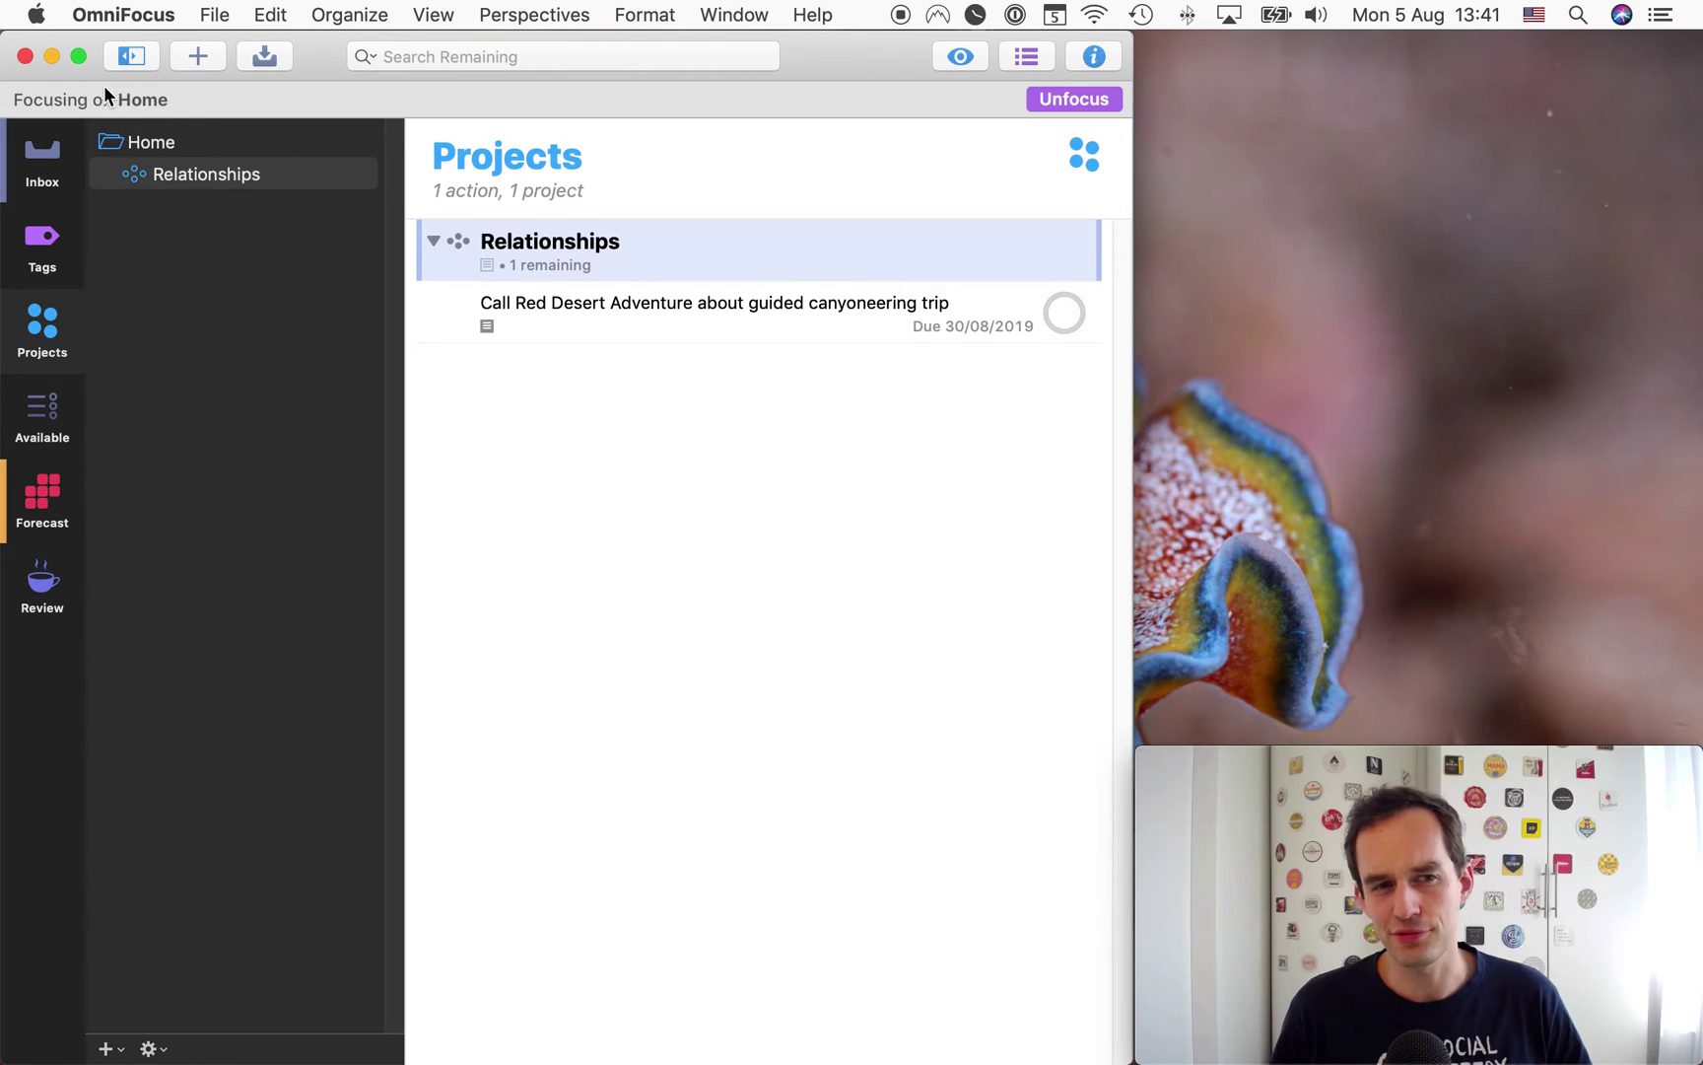
click(52, 175)
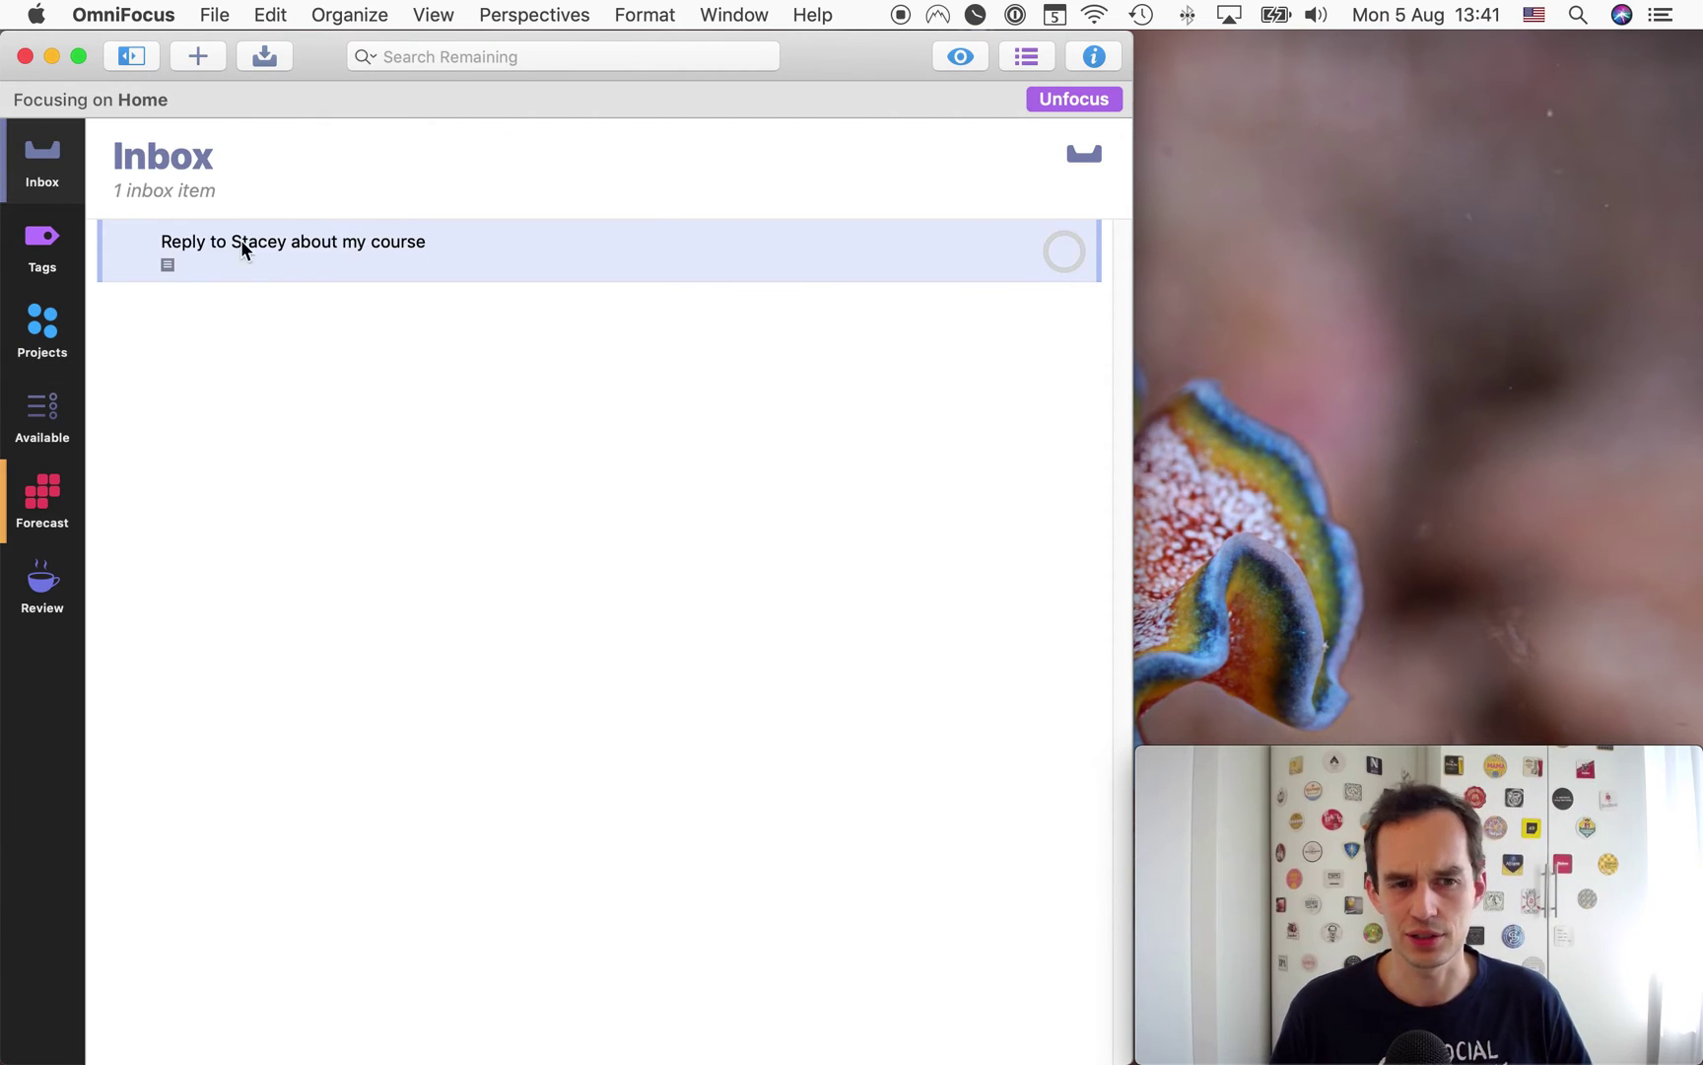
click(236, 266)
Step: Assign the reply task to the Home : Relationships project
text(Relatoin)
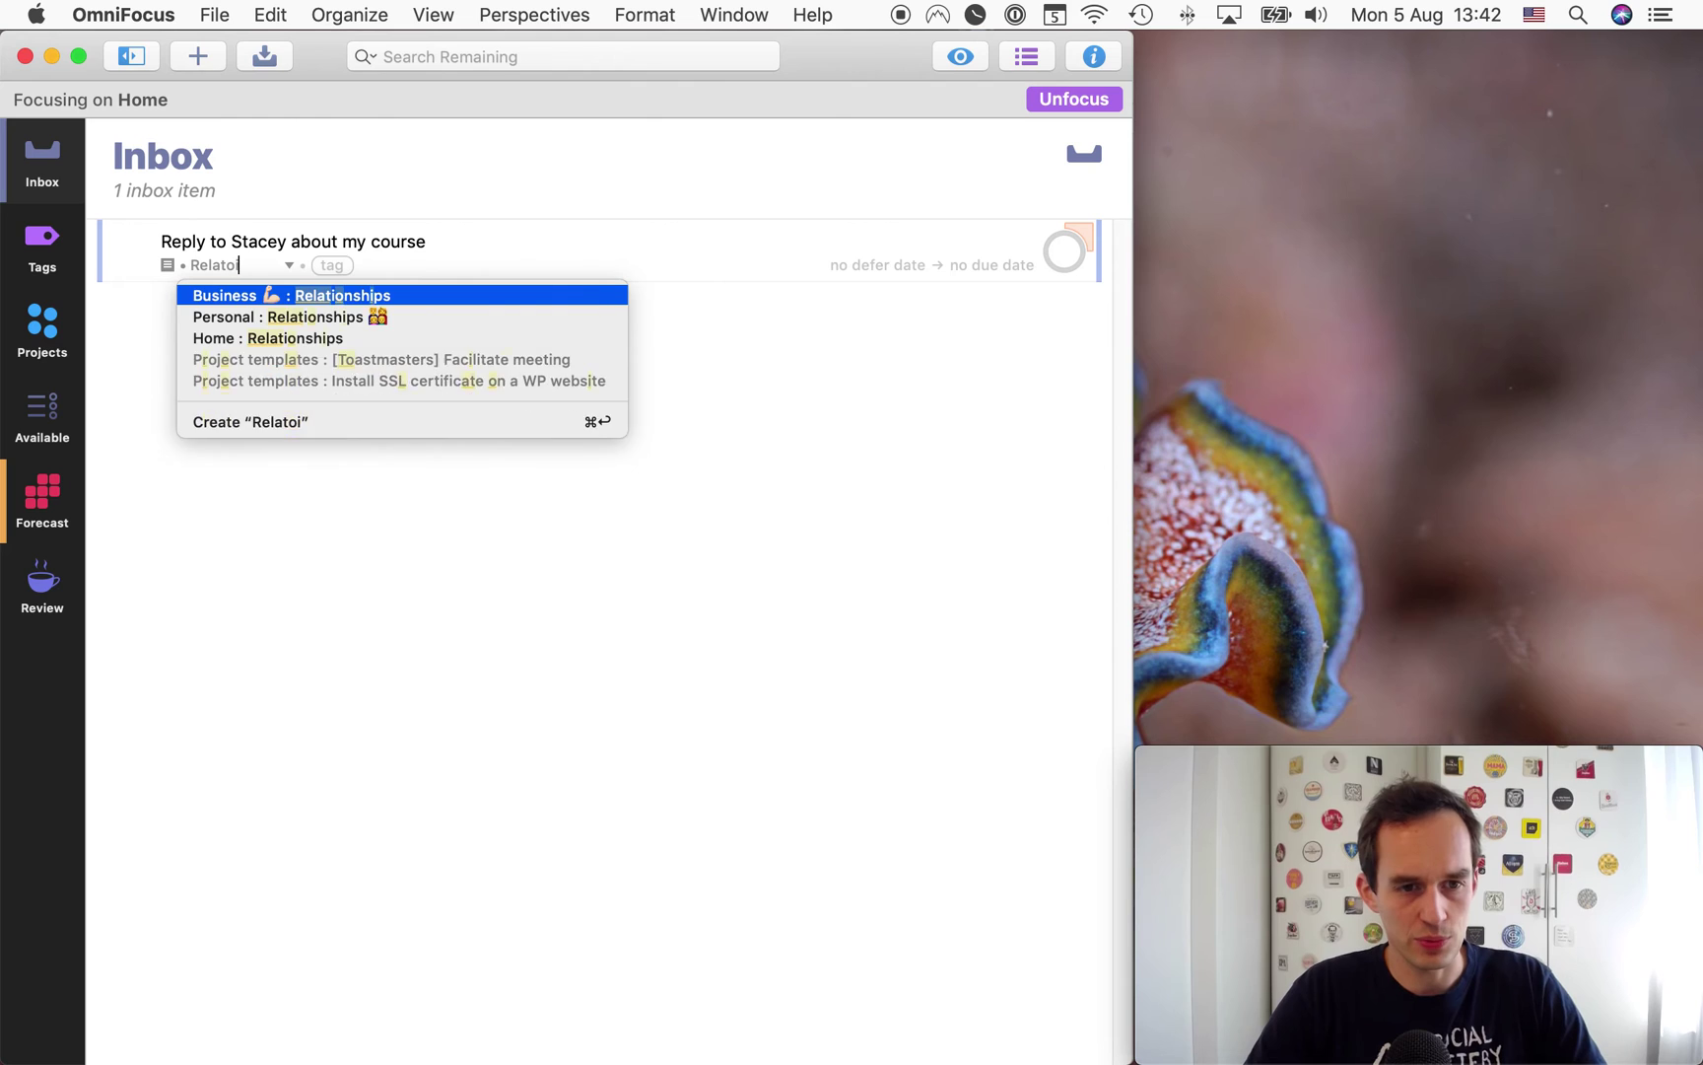
key(BackSpace)
key(BackSpace)
key(BackSpace)
text(ionships)
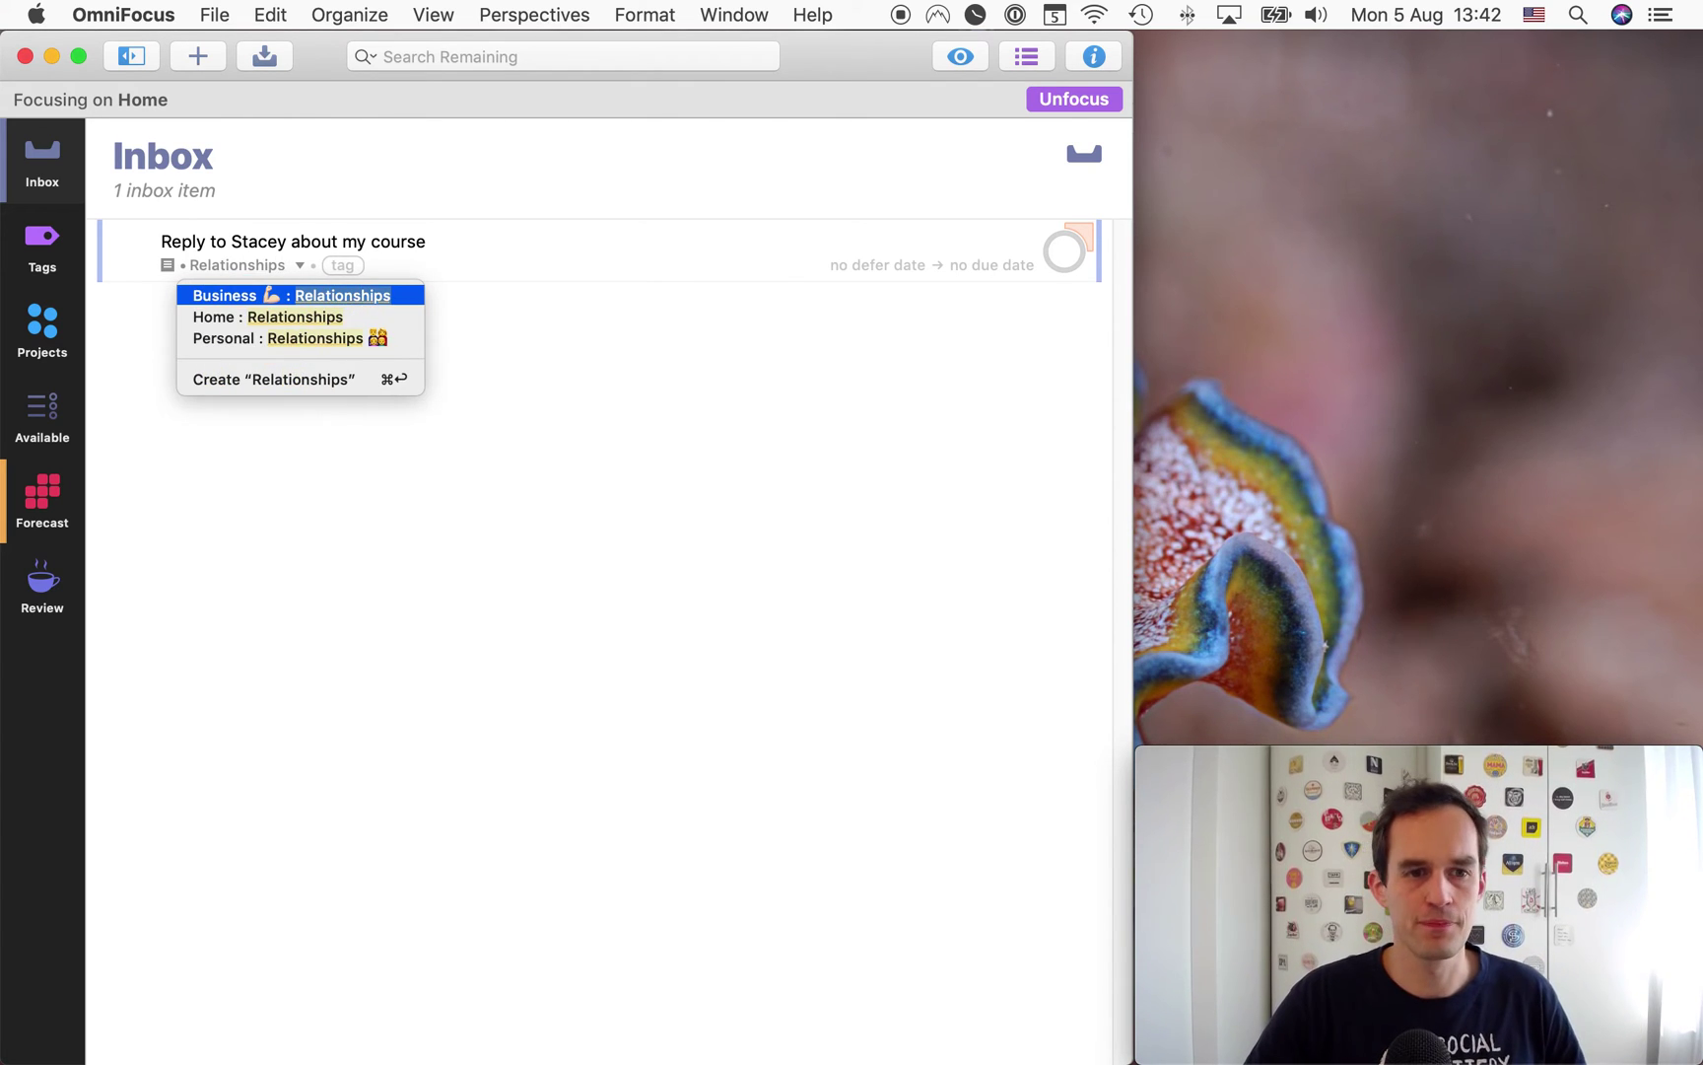
key(Down)
key(Return)
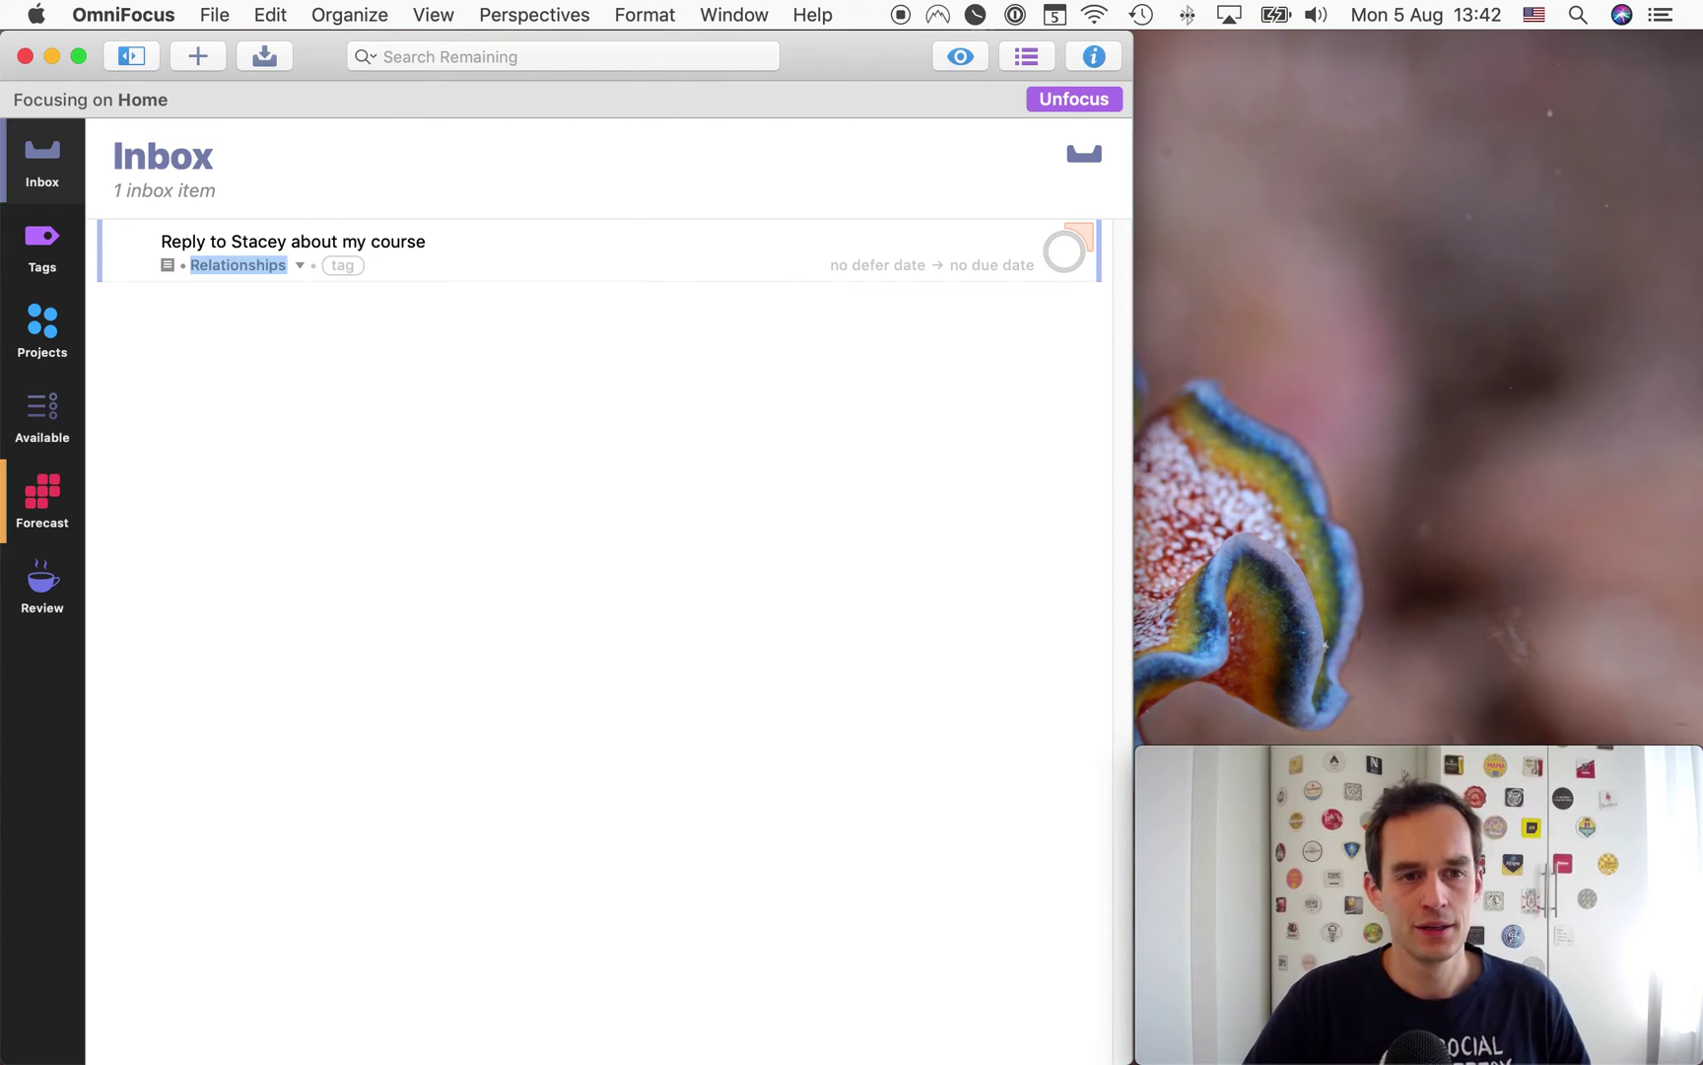
key(Return)
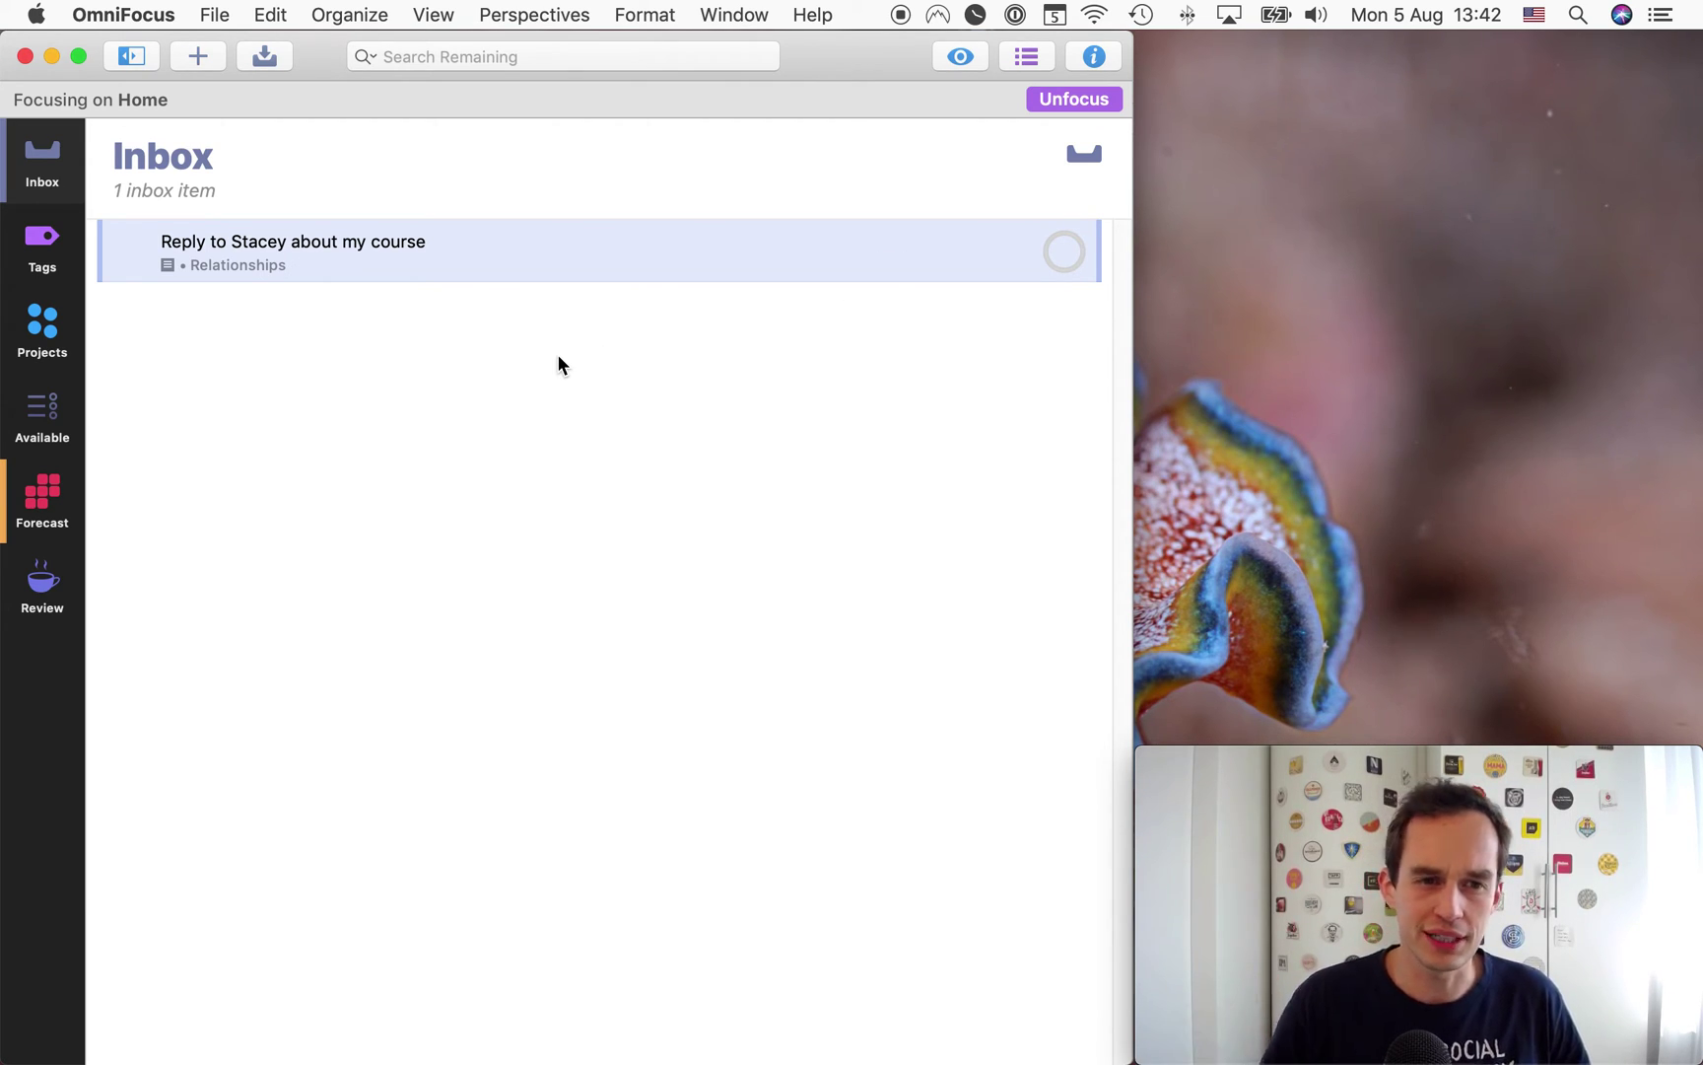
Step: Give the reply task the Next tag and confirm it was applied
click(345, 266)
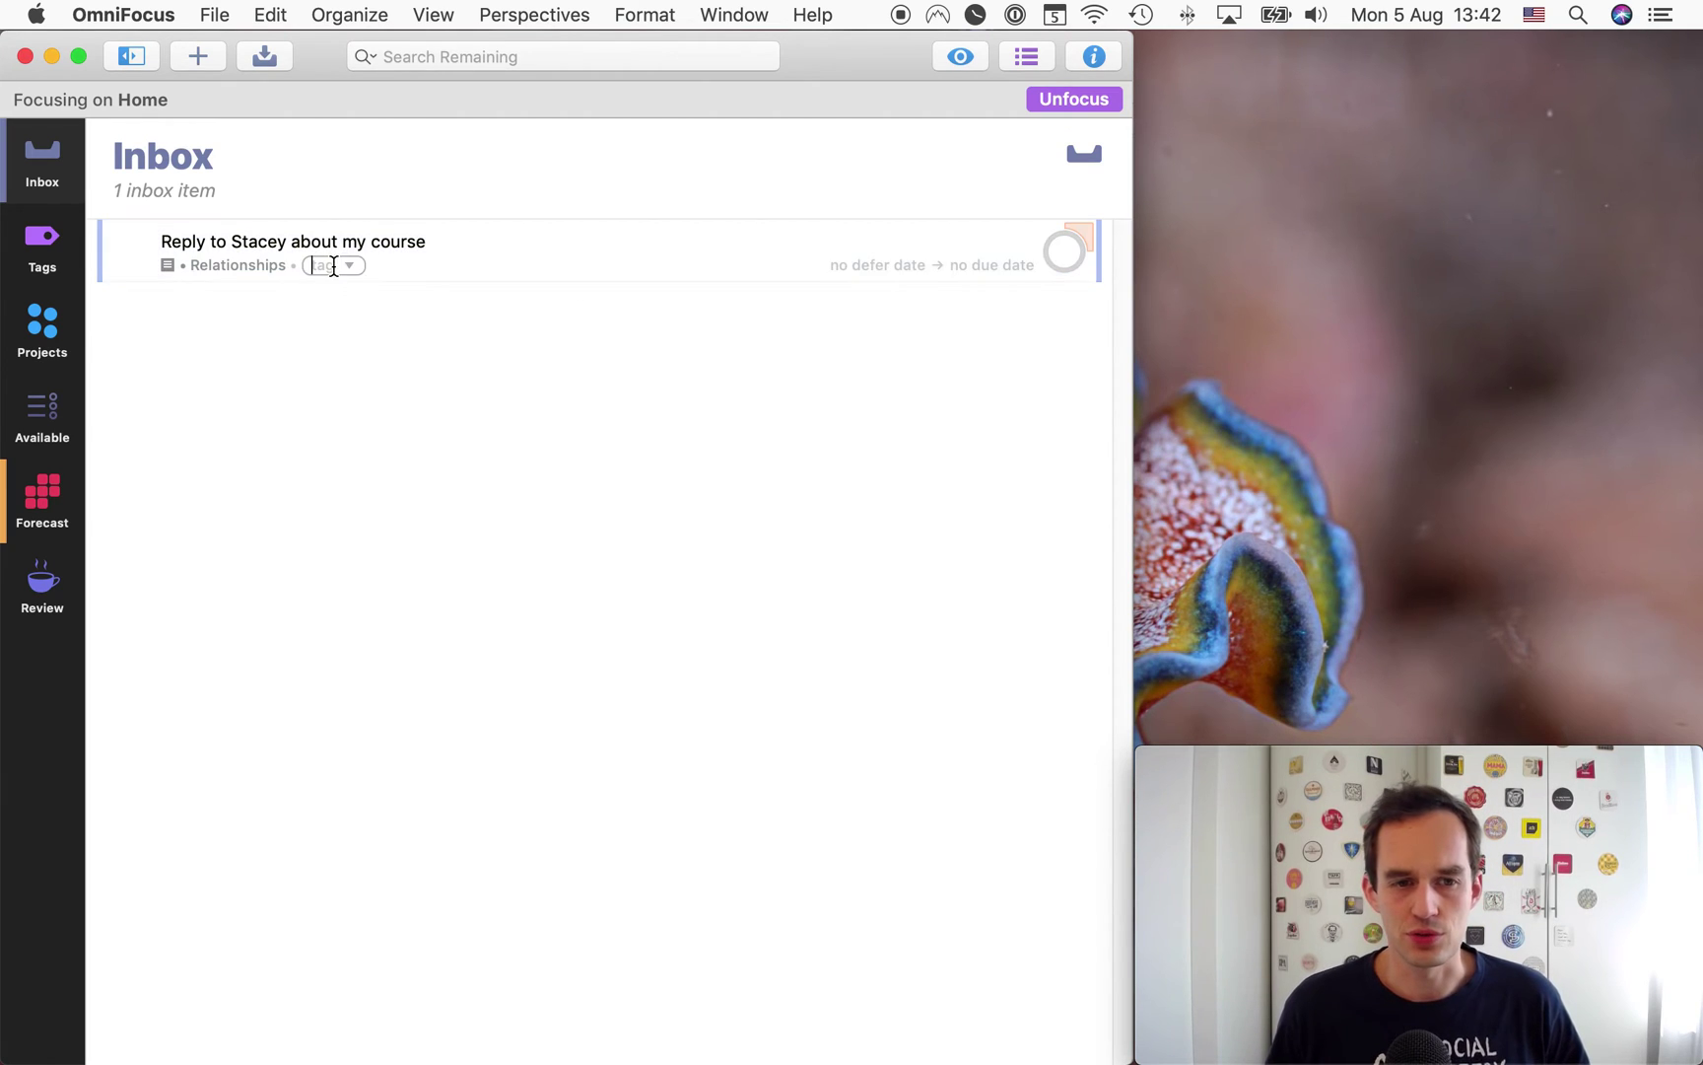
text(Next)
key(Return)
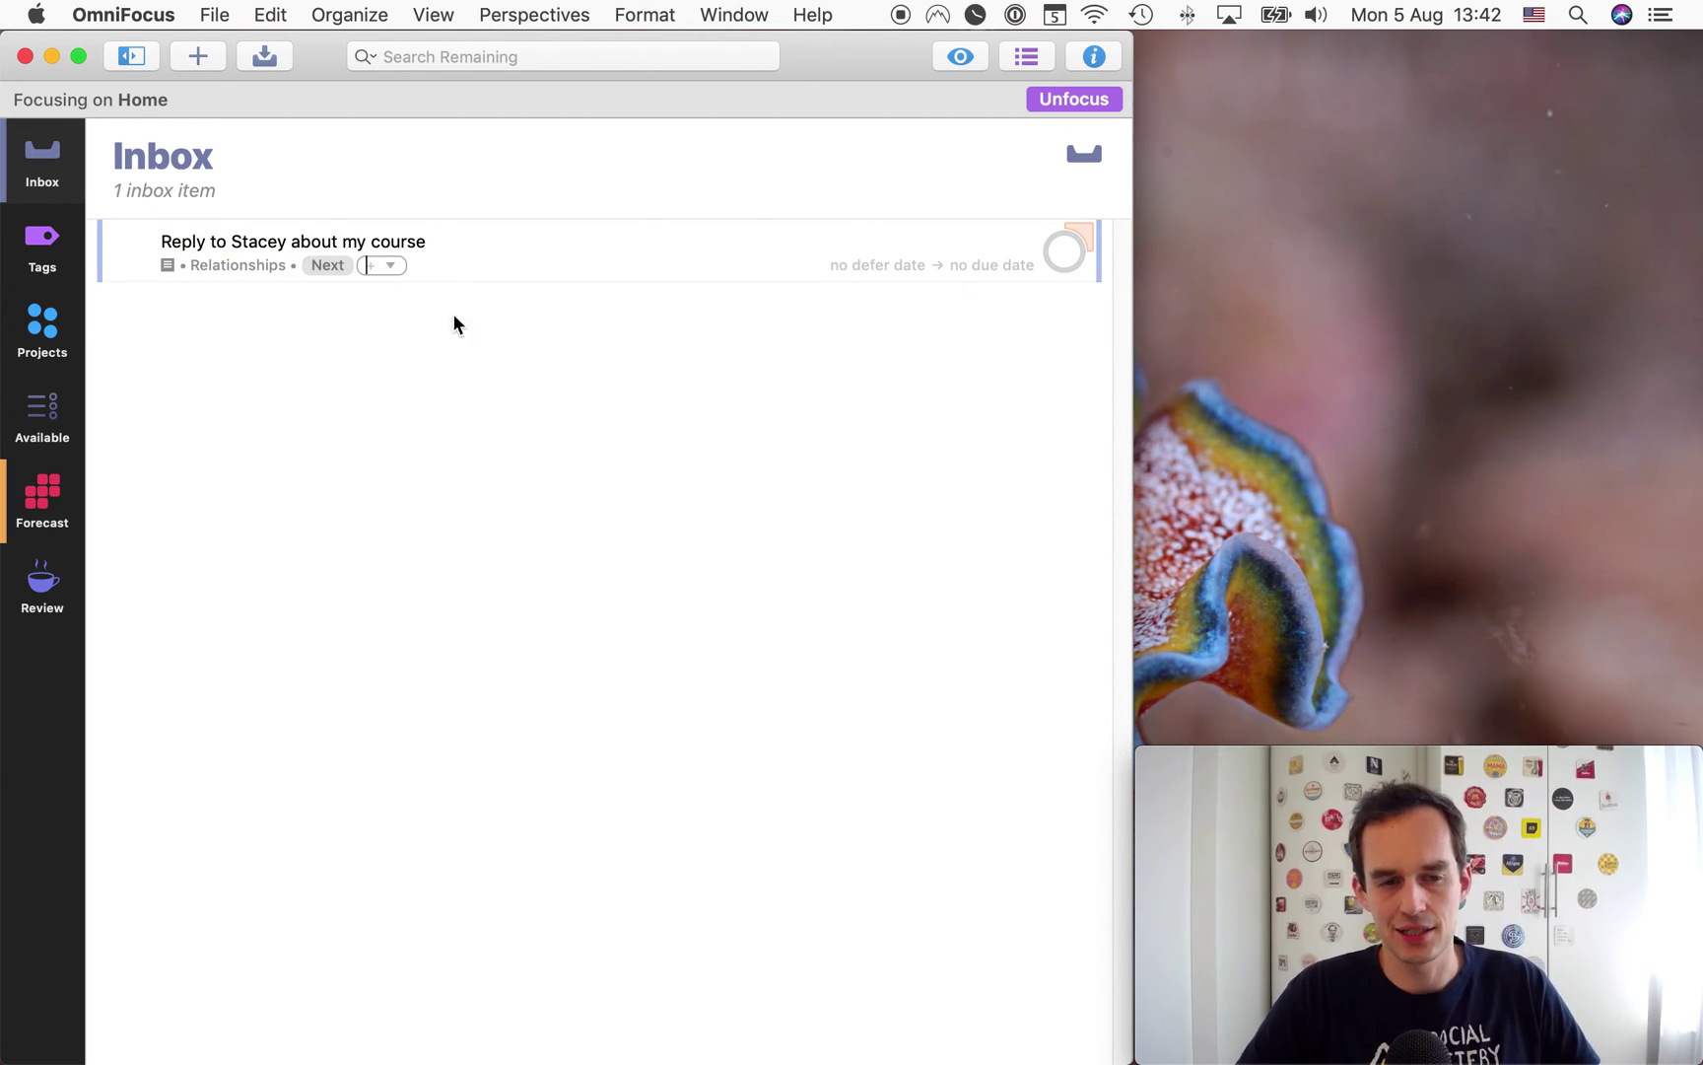
key(Return)
click(344, 279)
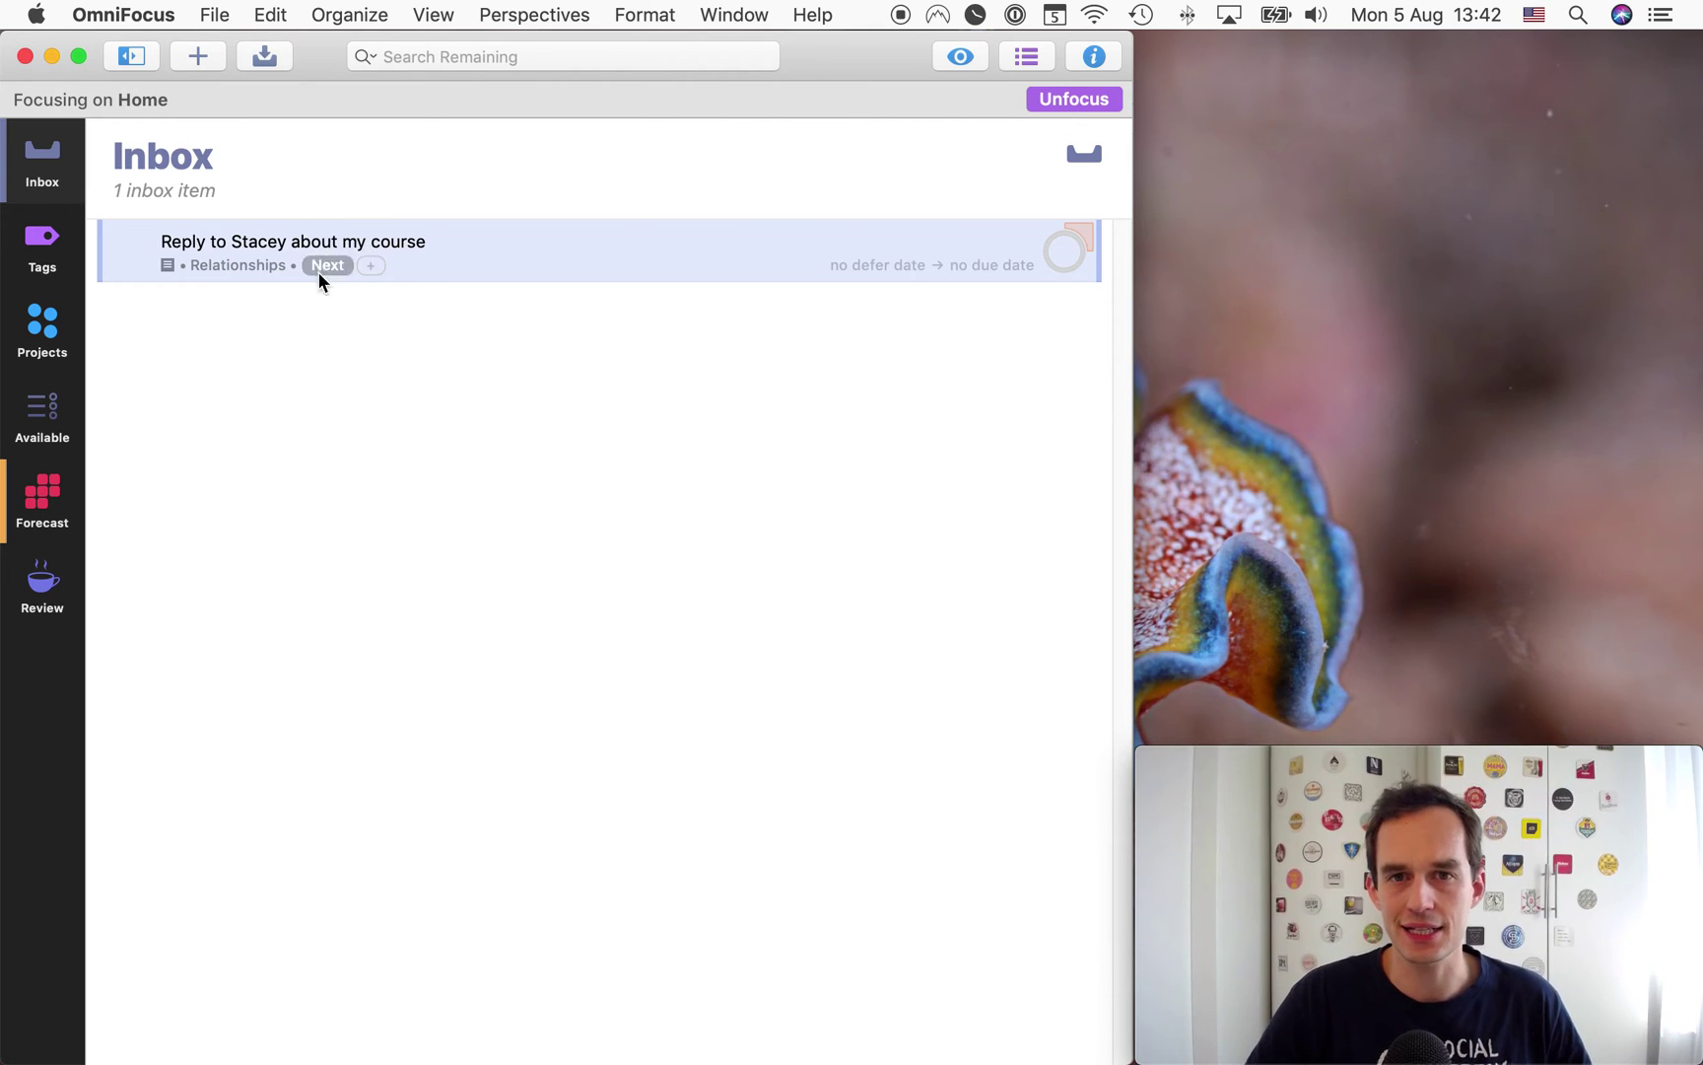
key(Return)
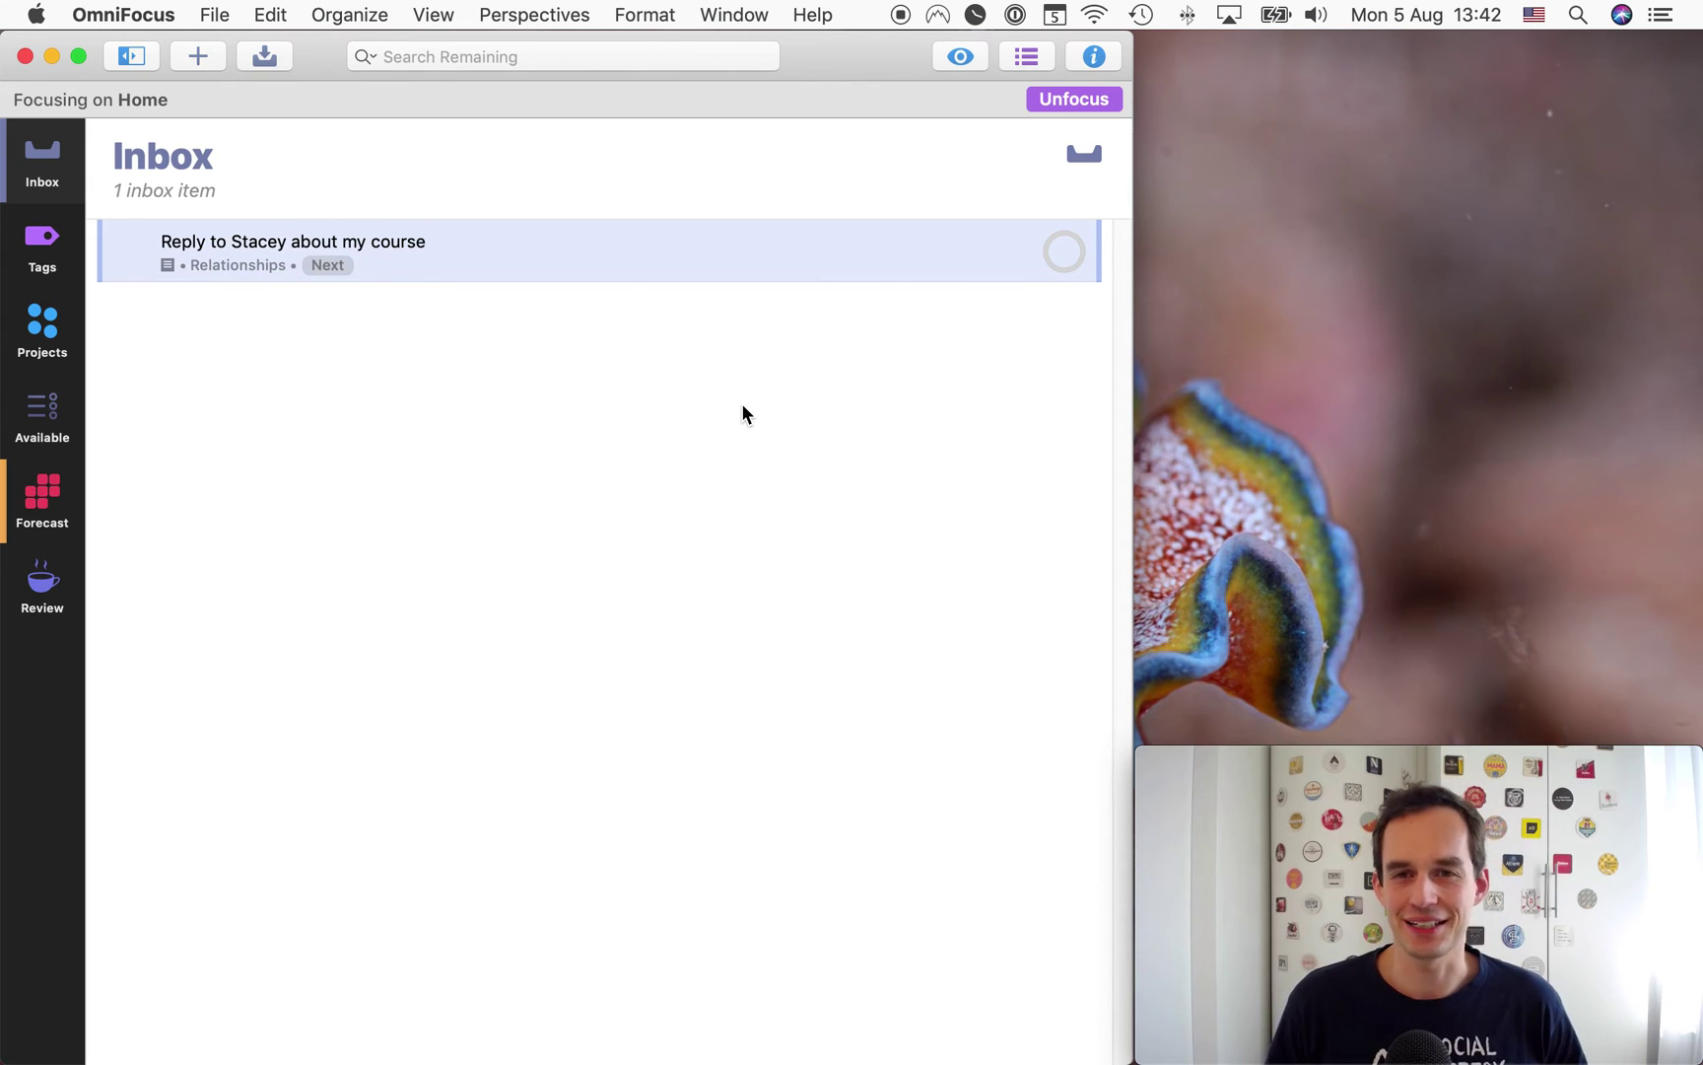
Step: Deselect the task and show Projects, where Relationships lists the call and the course reply
click(744, 412)
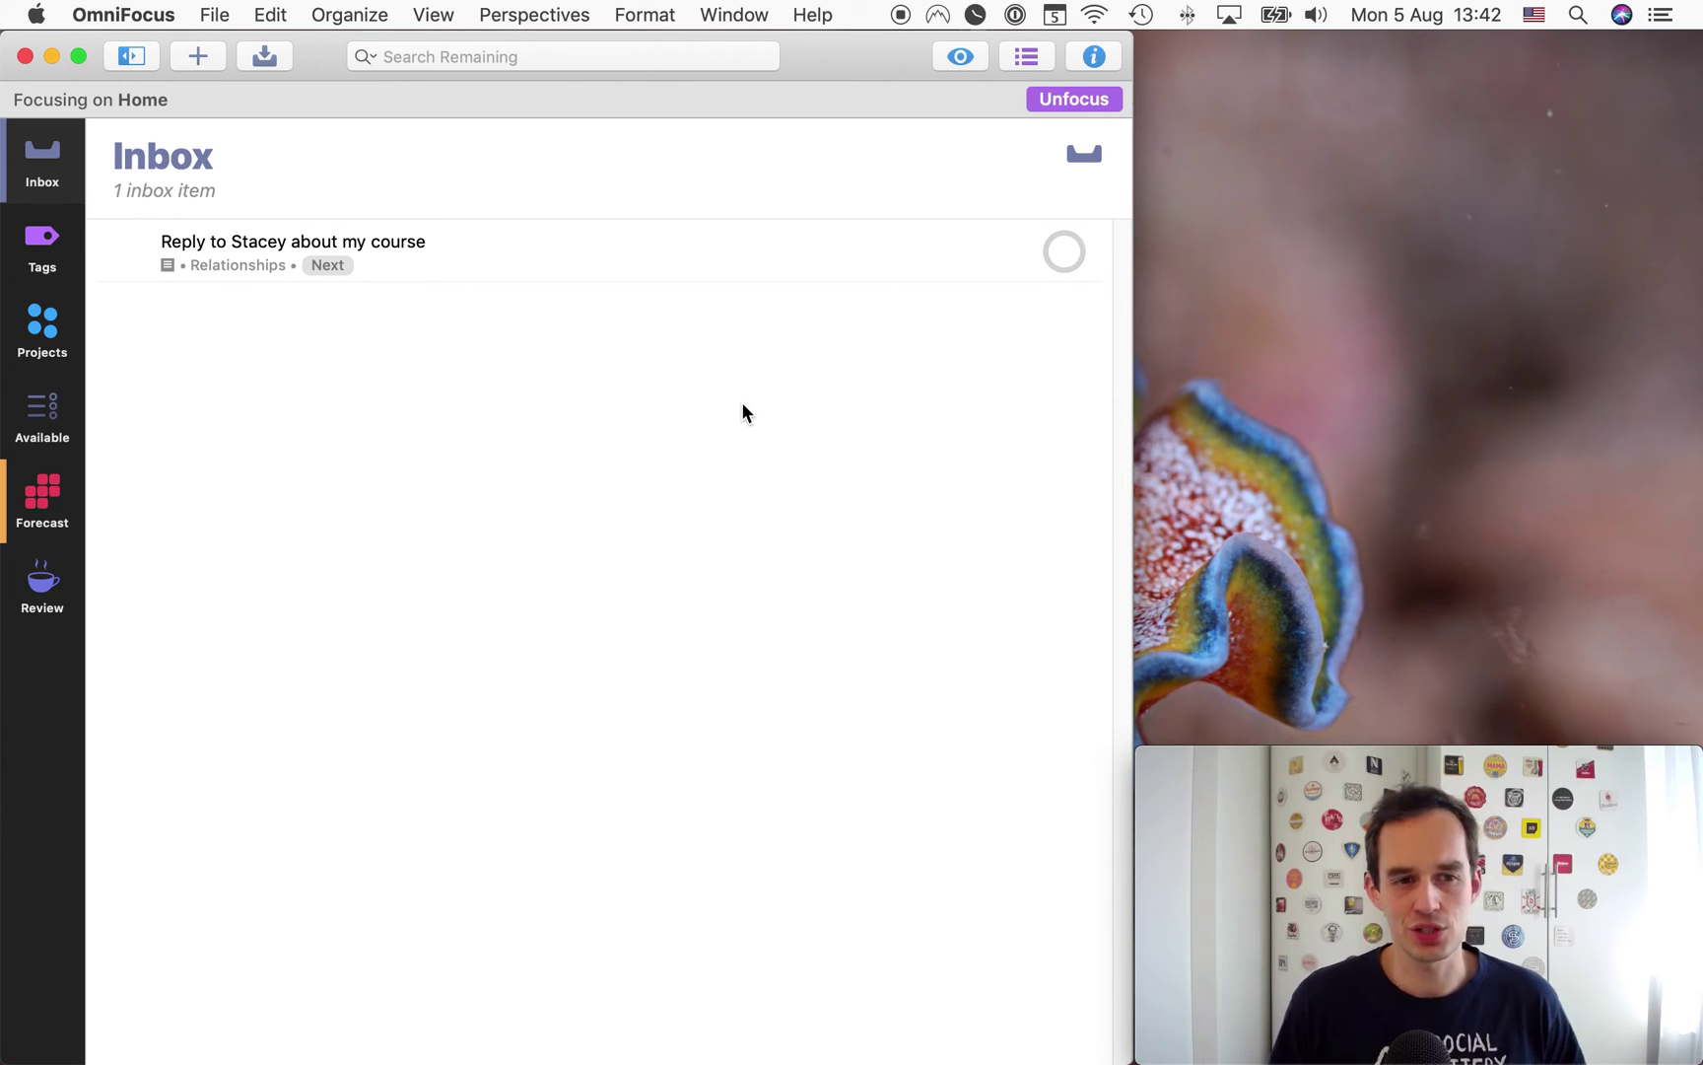
click(51, 335)
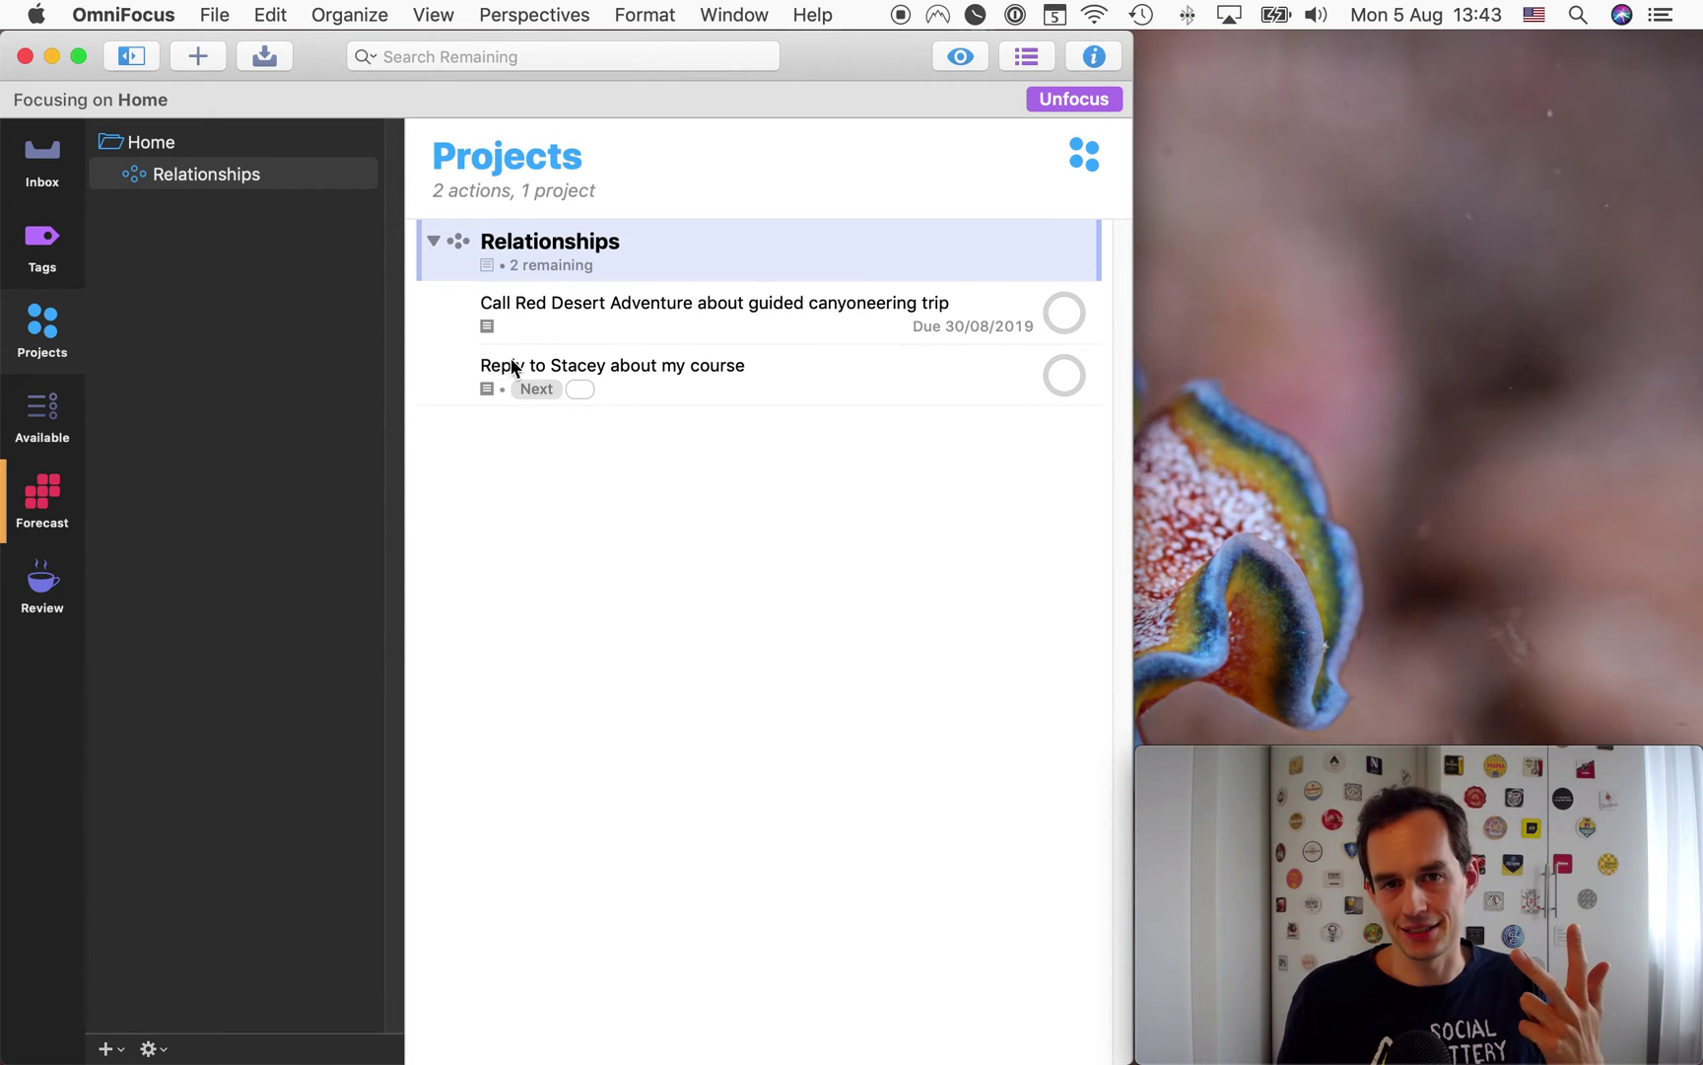
click(707, 365)
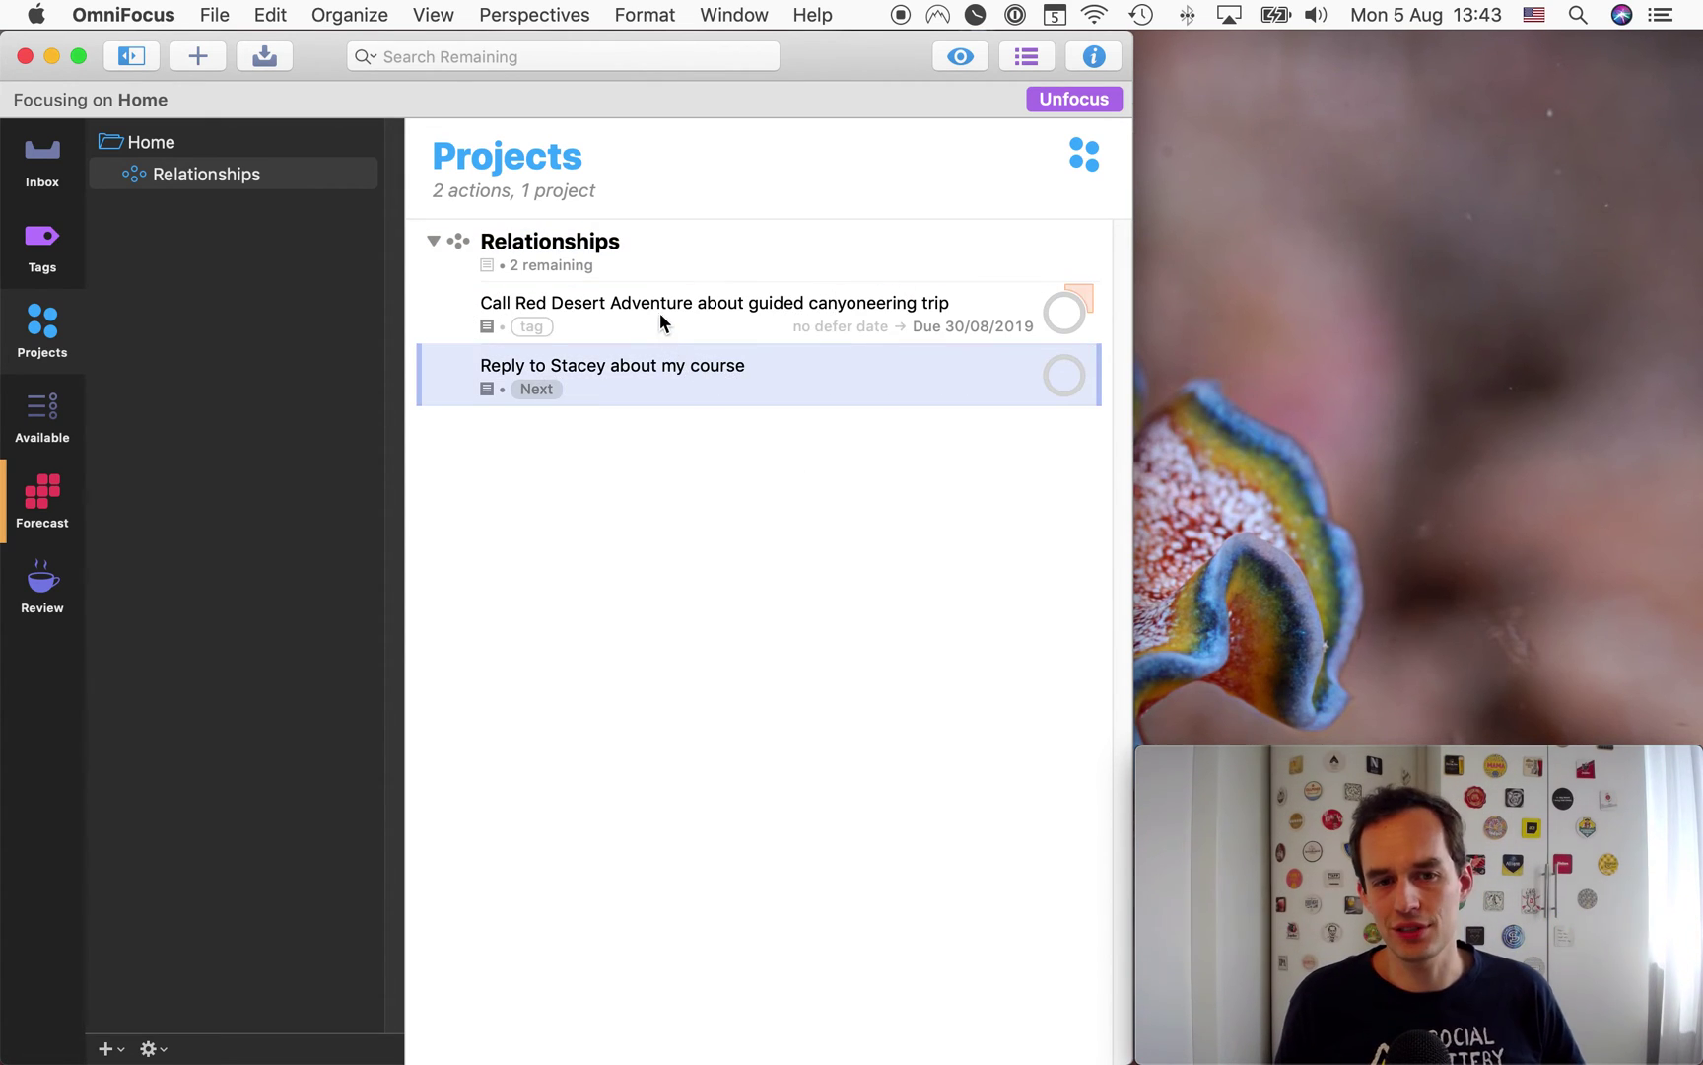
click(661, 312)
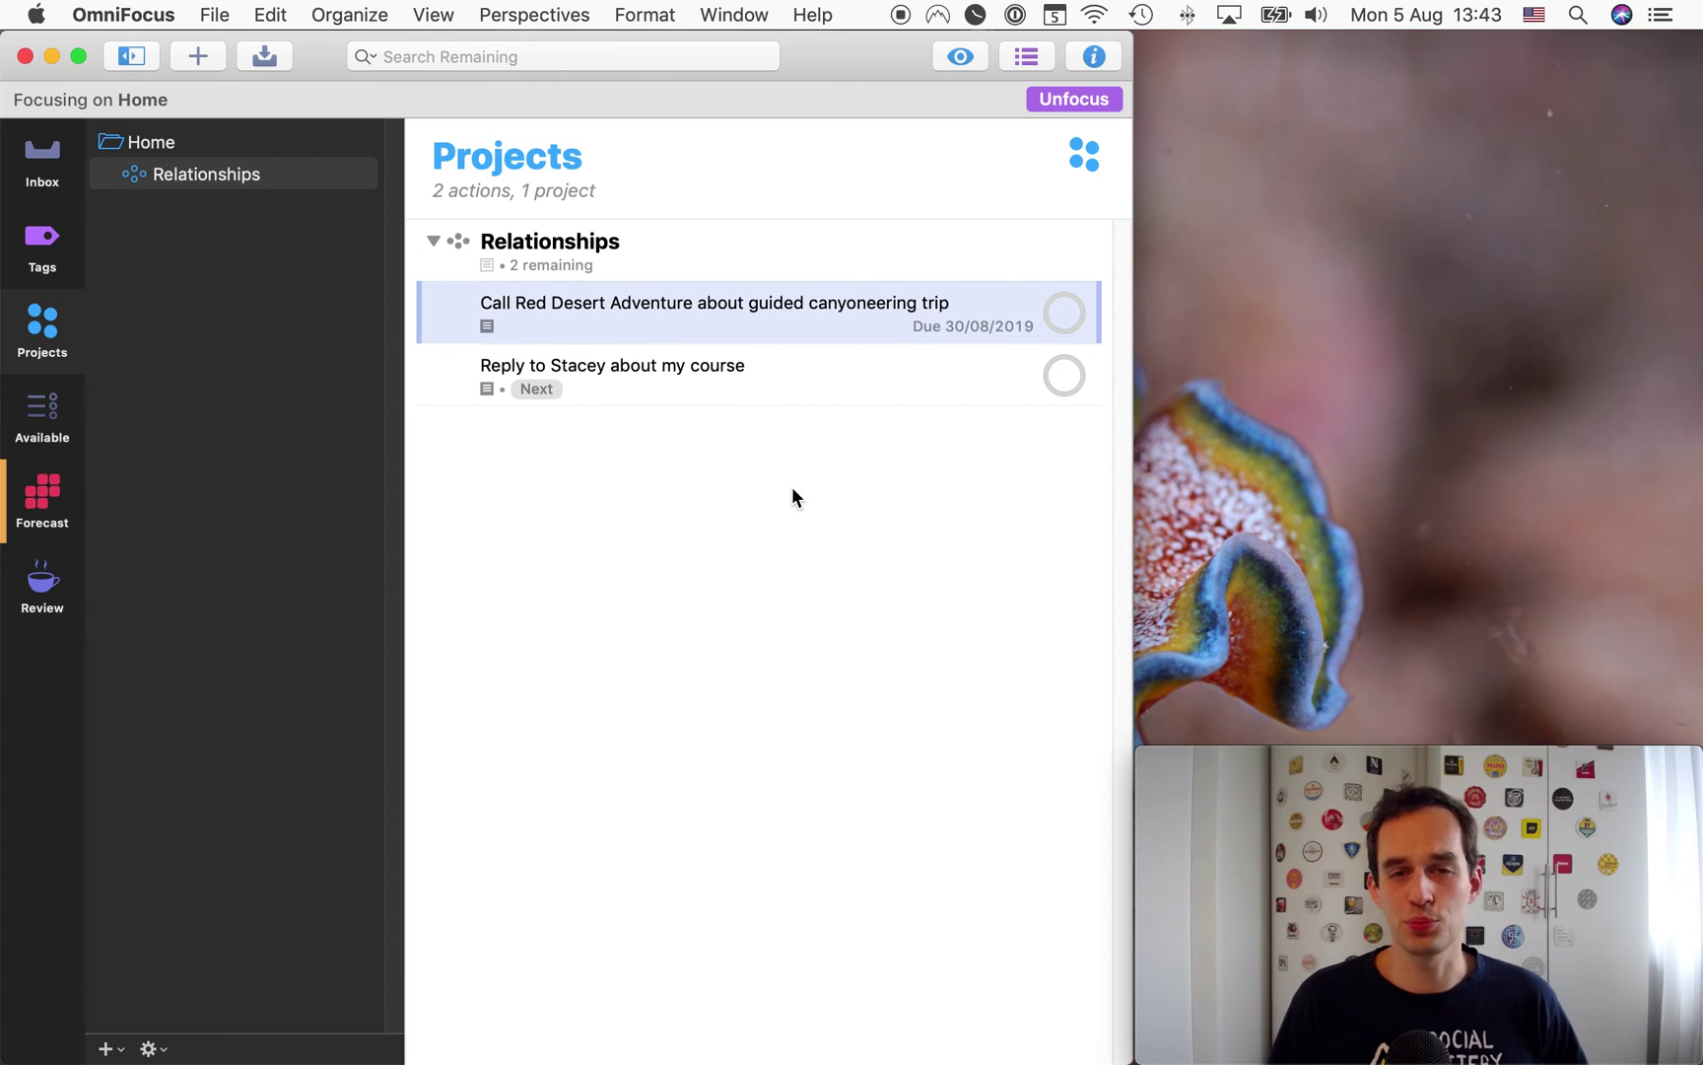
click(788, 488)
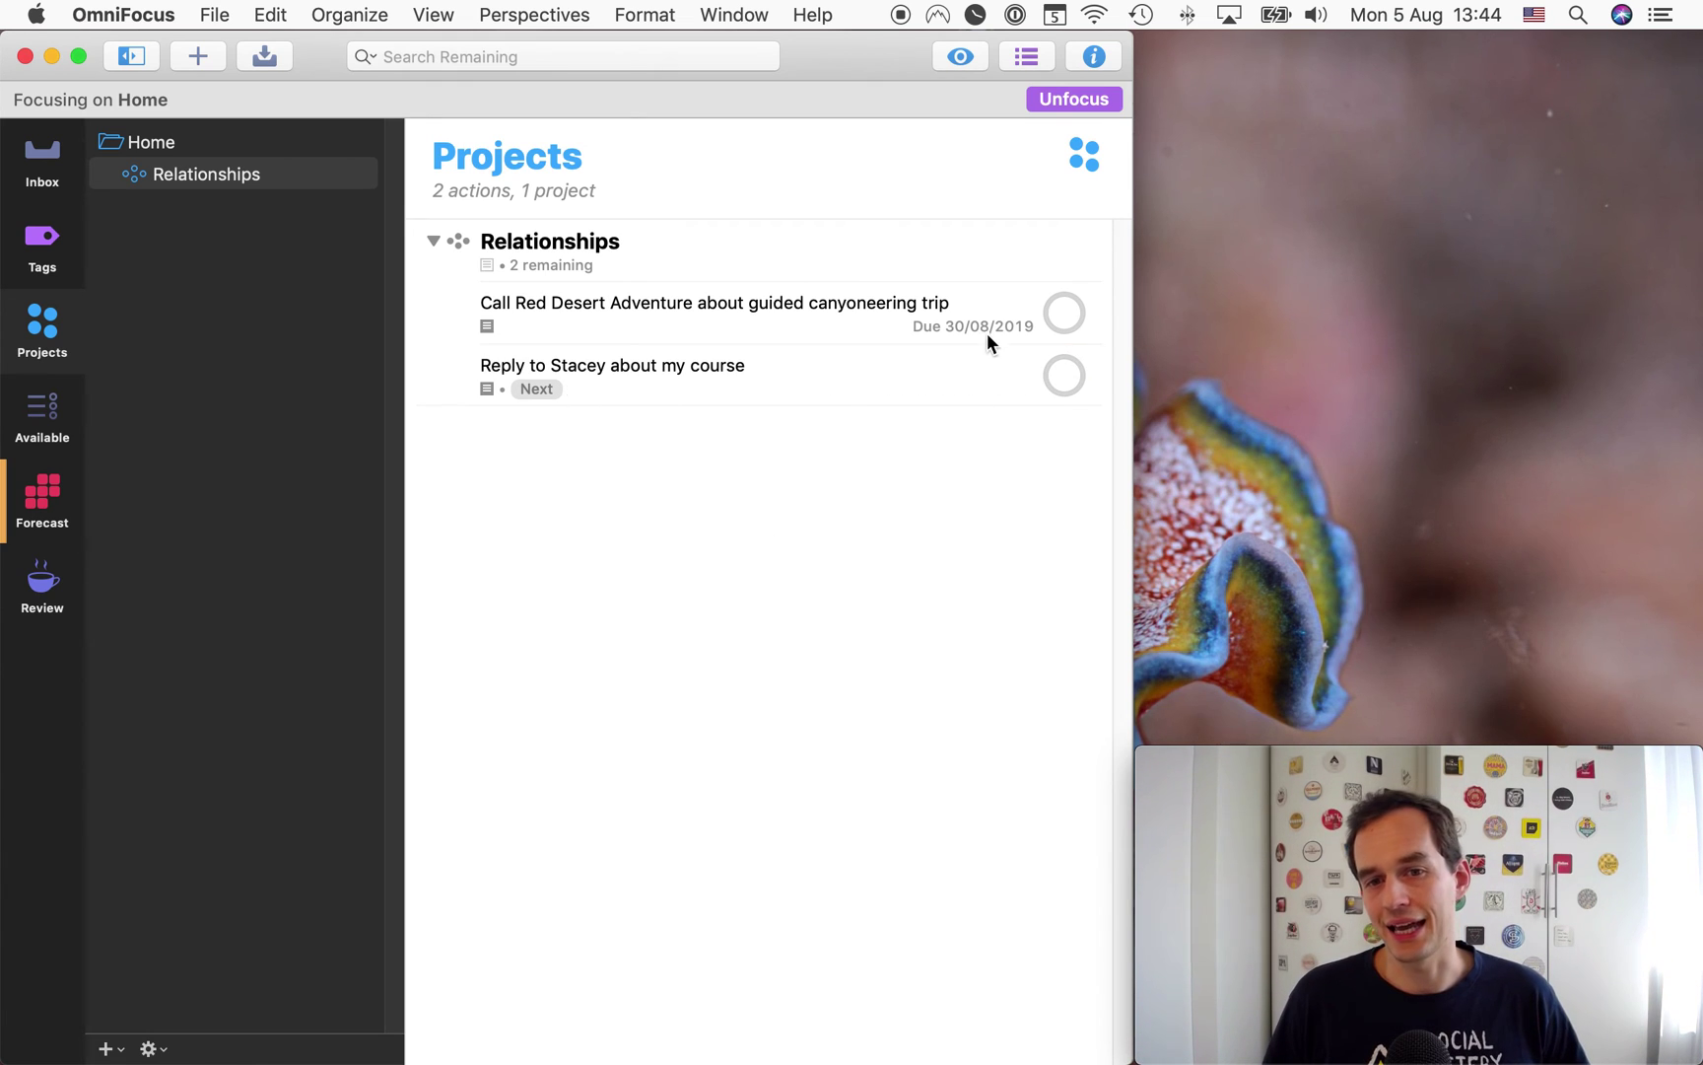
mouse_move(942, 328)
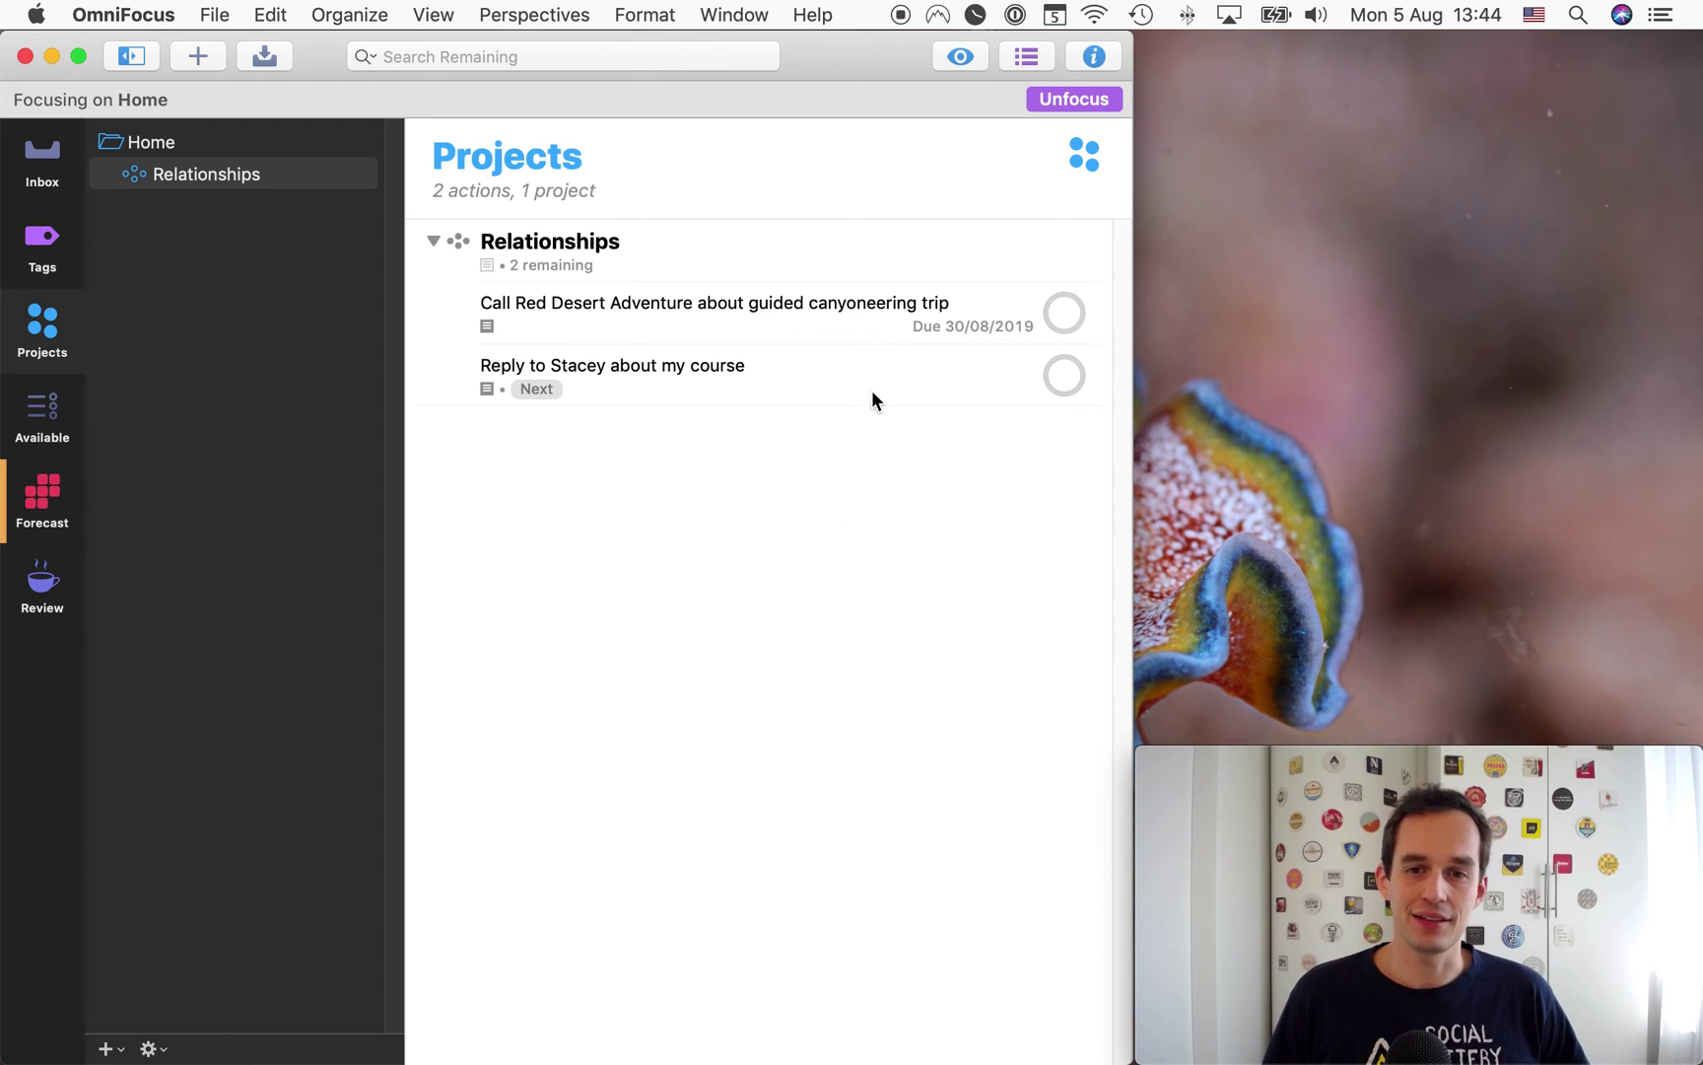
Step: Tag the Call Red Desert Adventure task with Next
click(534, 333)
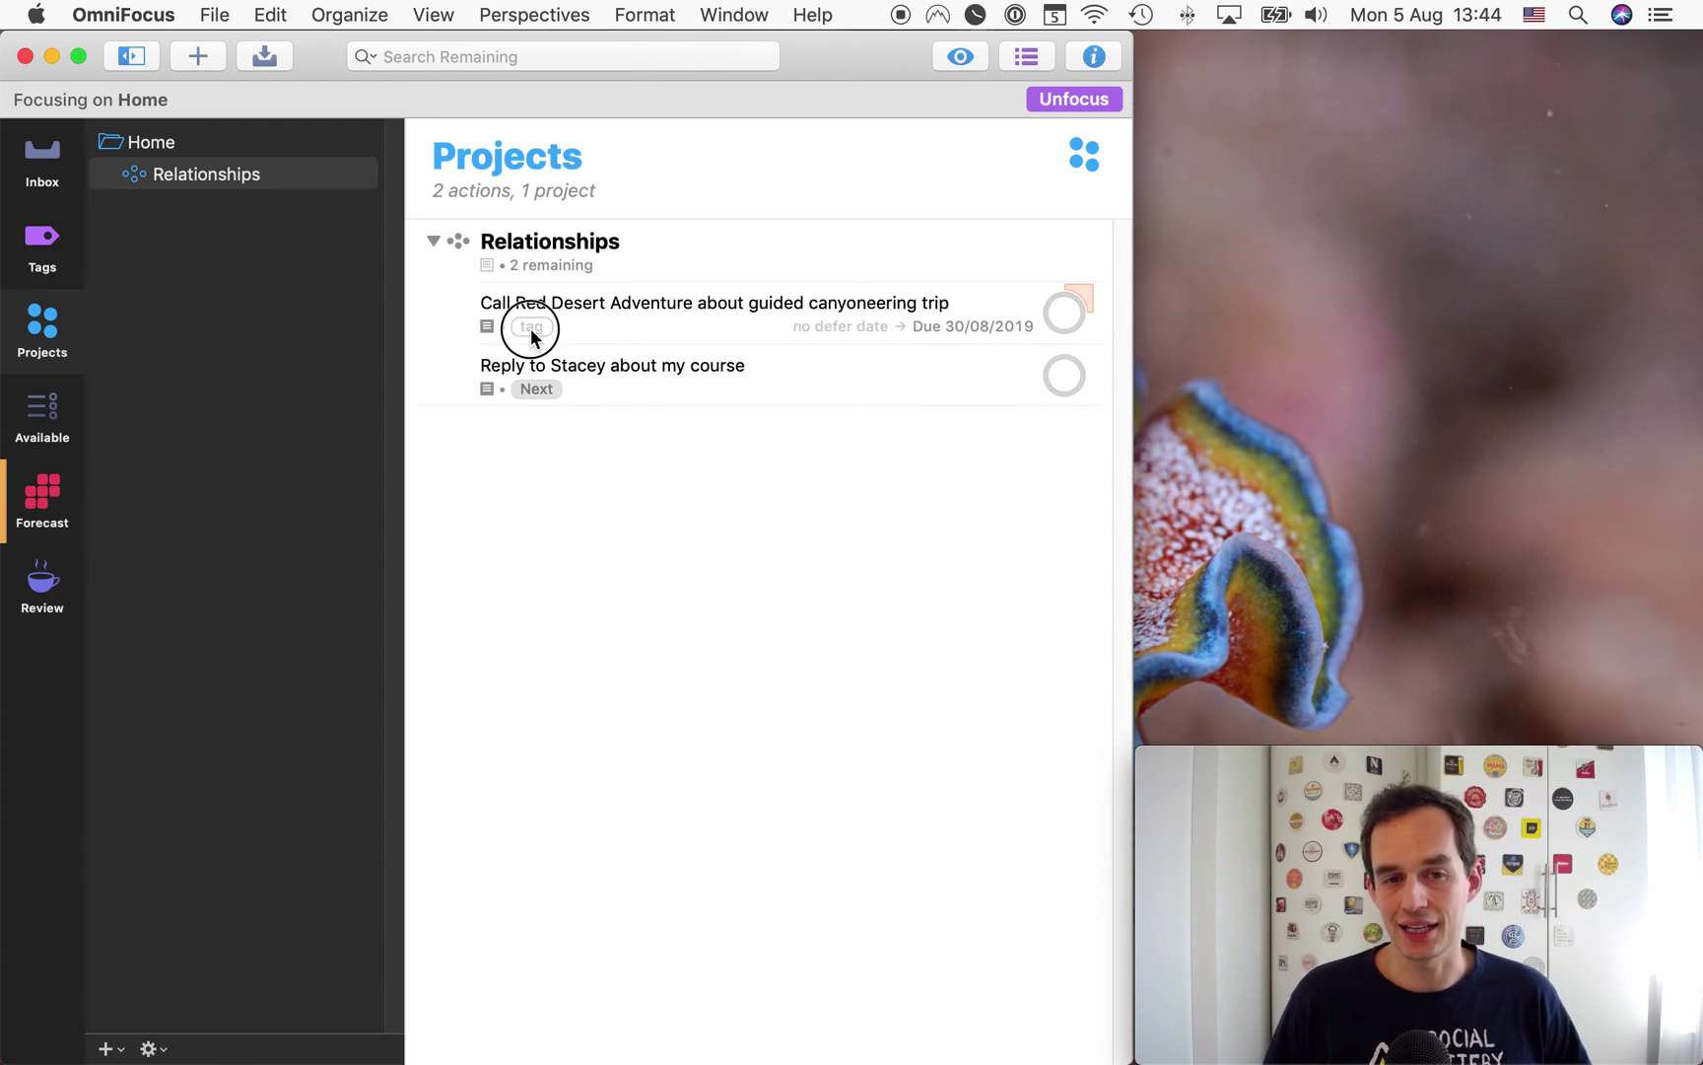
text(Next)
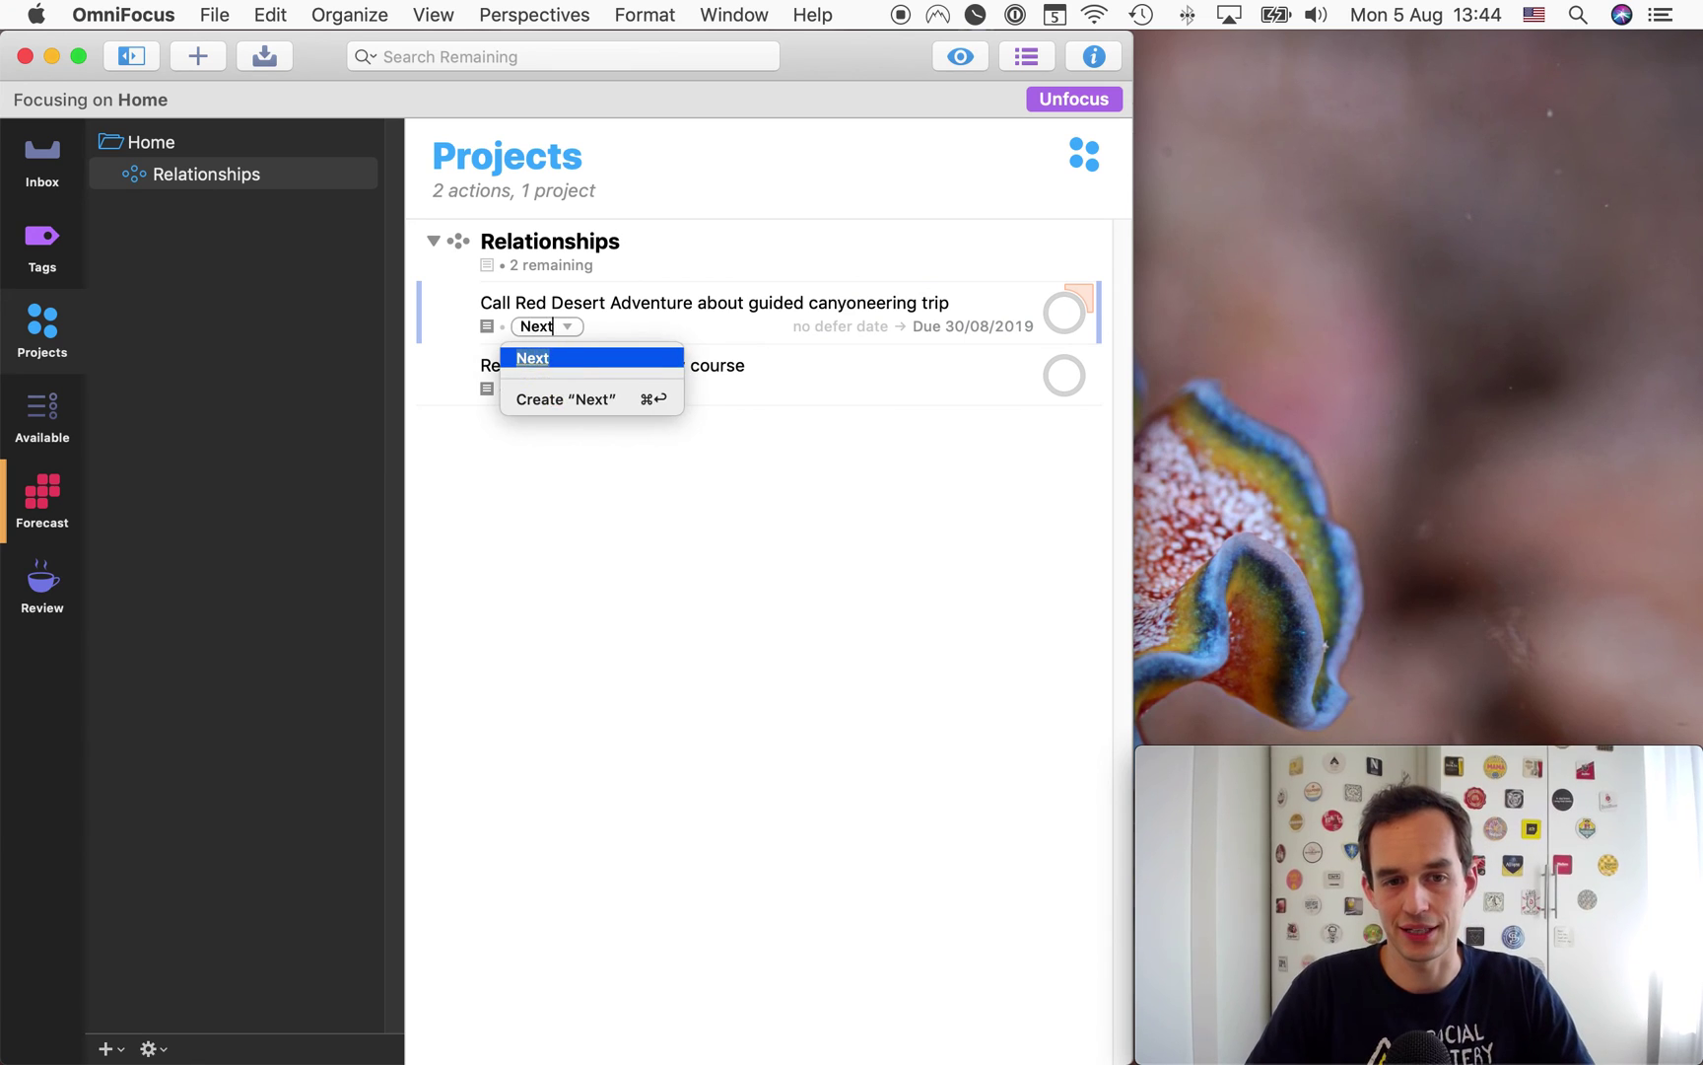
key(Return)
key(Return)
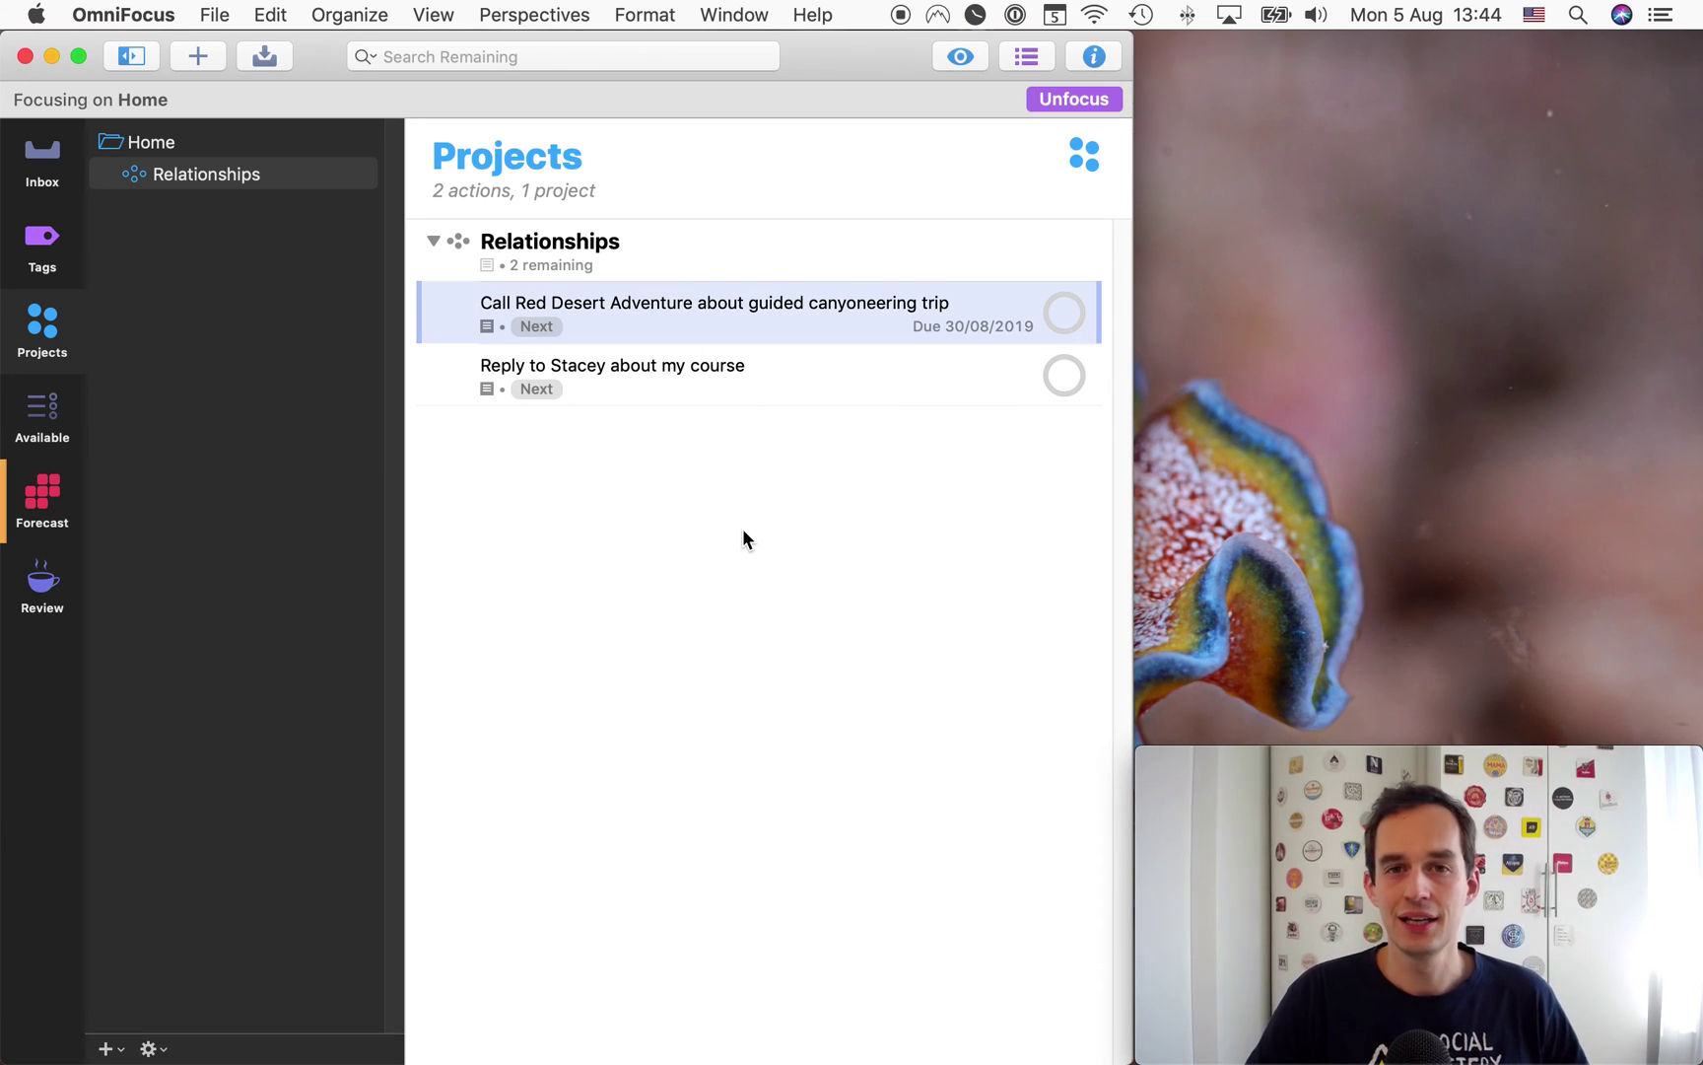